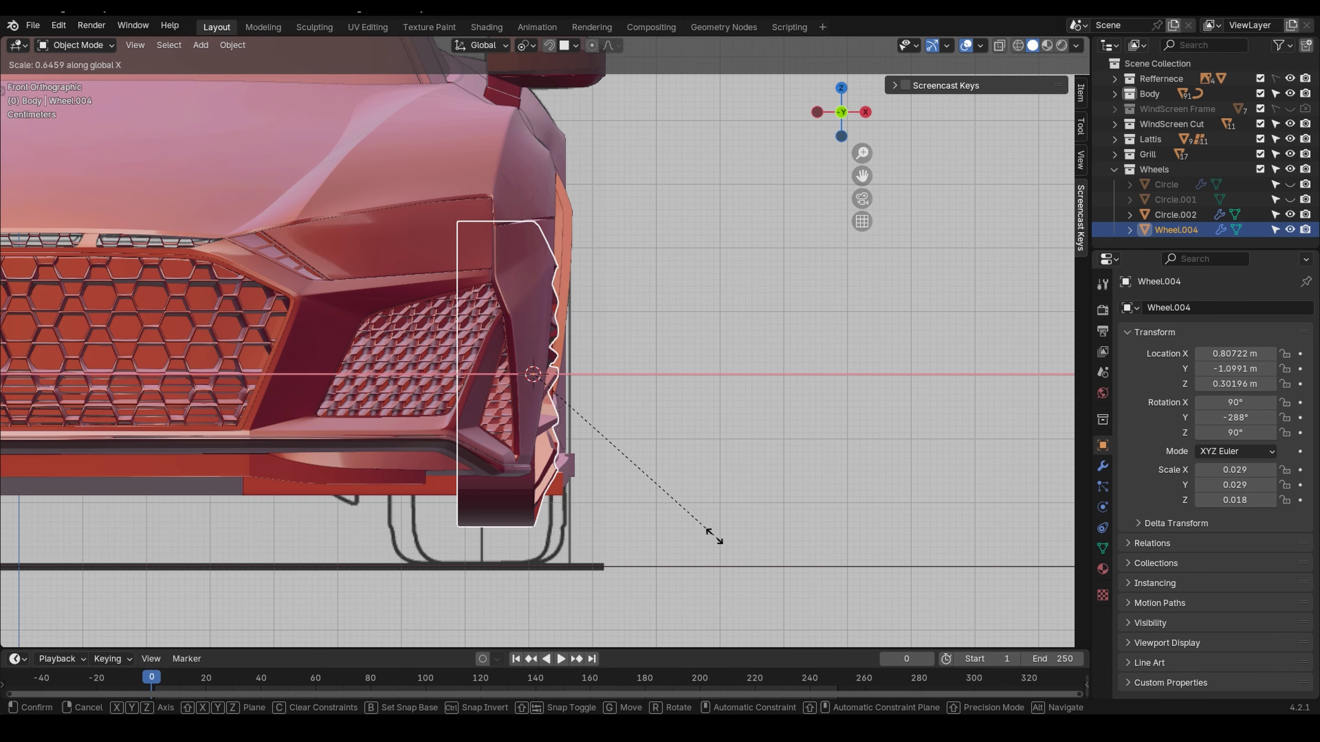
- Narrow the wheel along X by scaling it to about 0.489 and again by about 0.902
{"action": "left_click", "coordinate": [659, 503]}
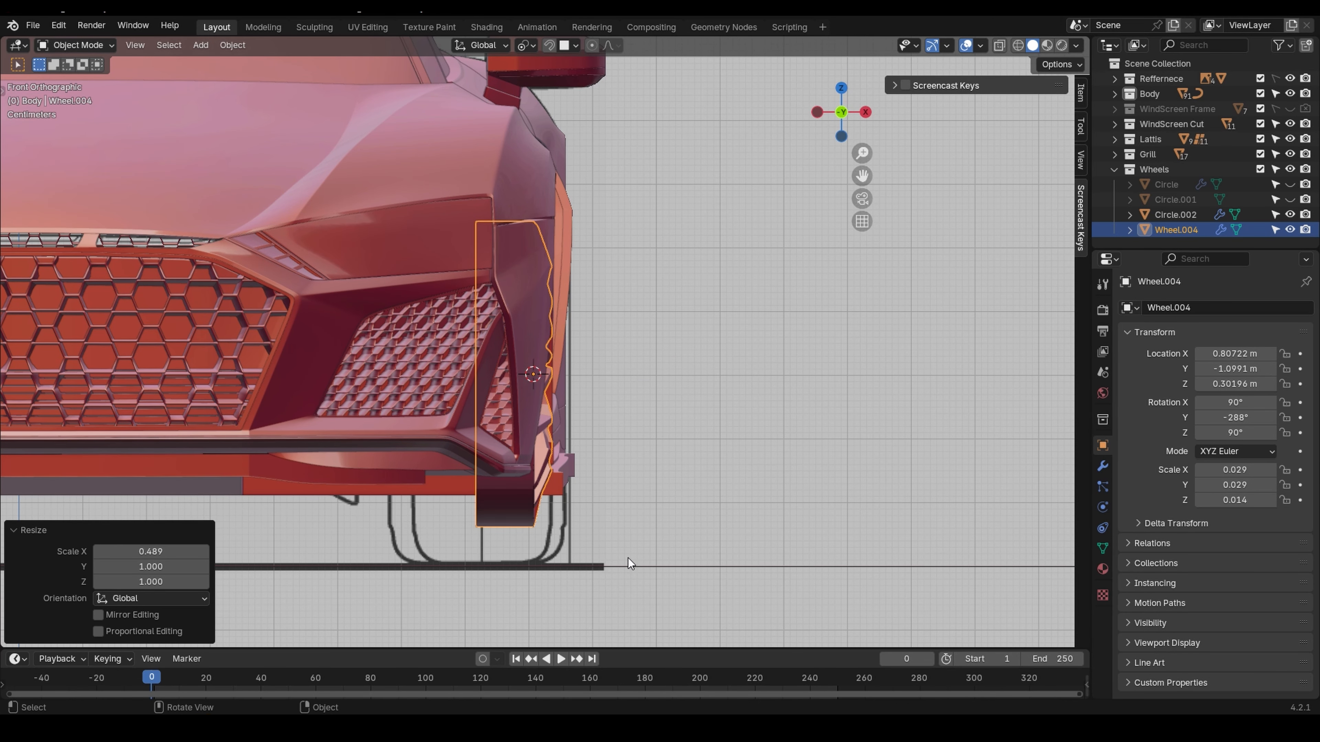
{"action": "key", "text": "s"}
{"action": "key", "text": "x"}
{"action": "left_click", "coordinate": [617, 515]}
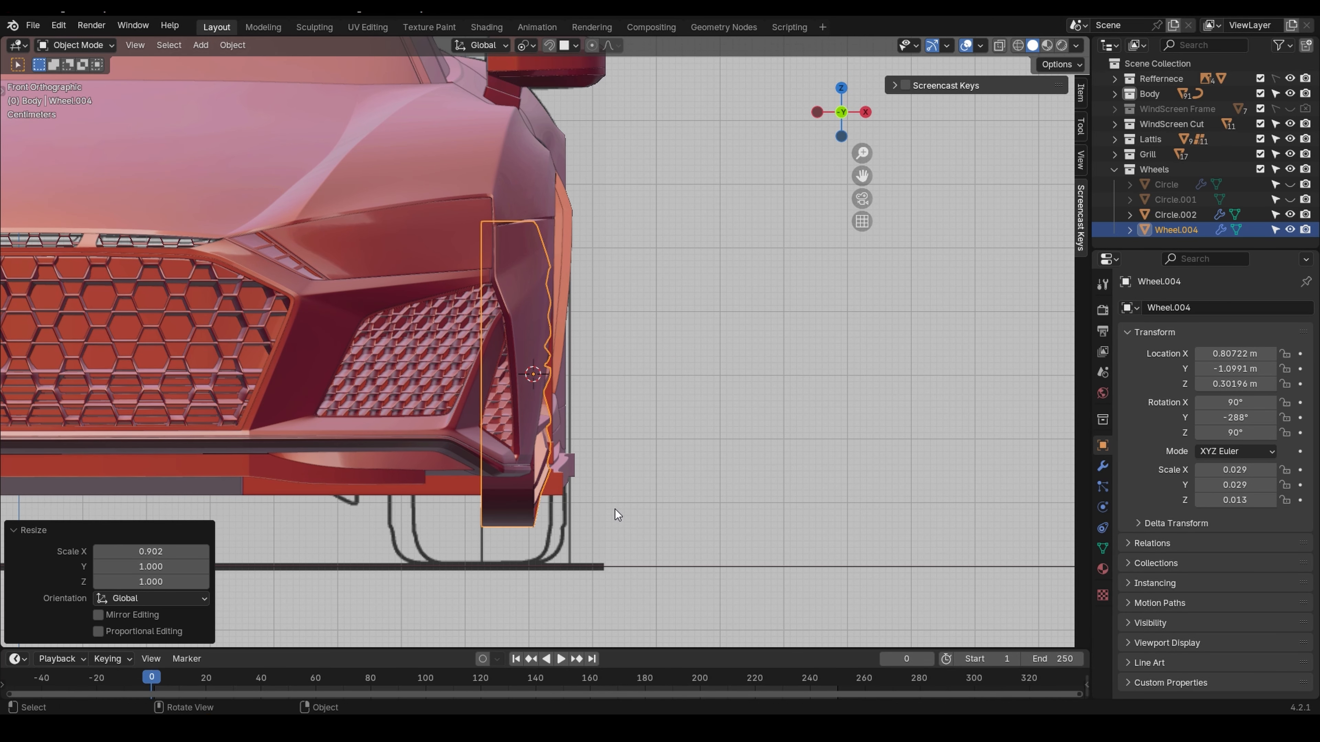
- Move the vertices on the wheel's inner edge about 0.105 m inward along X to lengthen the barrel
{"action": "key", "text": "ctrl+Tab"}
{"action": "left_click", "coordinate": [956, 502]}
{"action": "key", "text": "alt+z"}
{"action": "left_click_drag", "start_coordinate": [384, 153], "coordinate": [512, 601]}
{"action": "key", "text": "g"}
{"action": "key", "text": "x"}
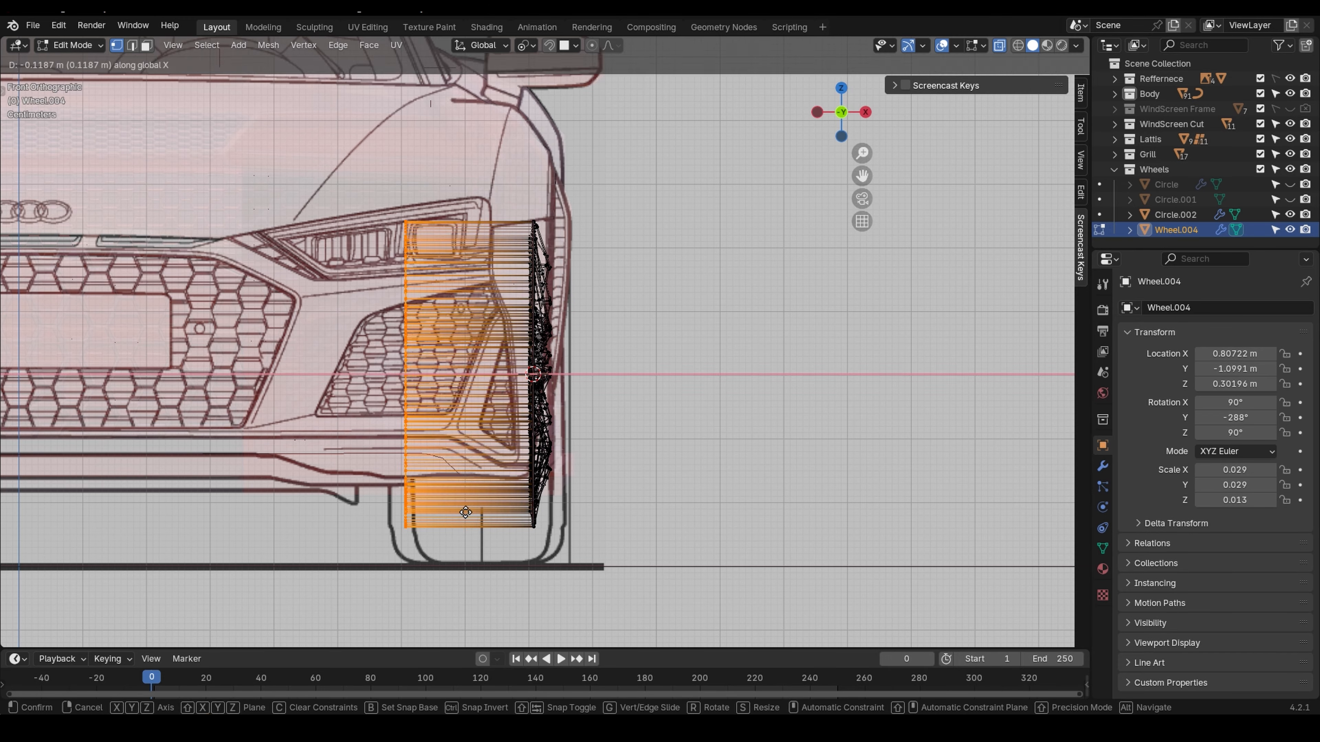
{"action": "left_click", "coordinate": [487, 513]}
- Disable the Subdivision modifier's viewport display and shift the wheel's outer face vertices about 0.0076 m outward along X
{"action": "left_click", "coordinate": [1102, 465]}
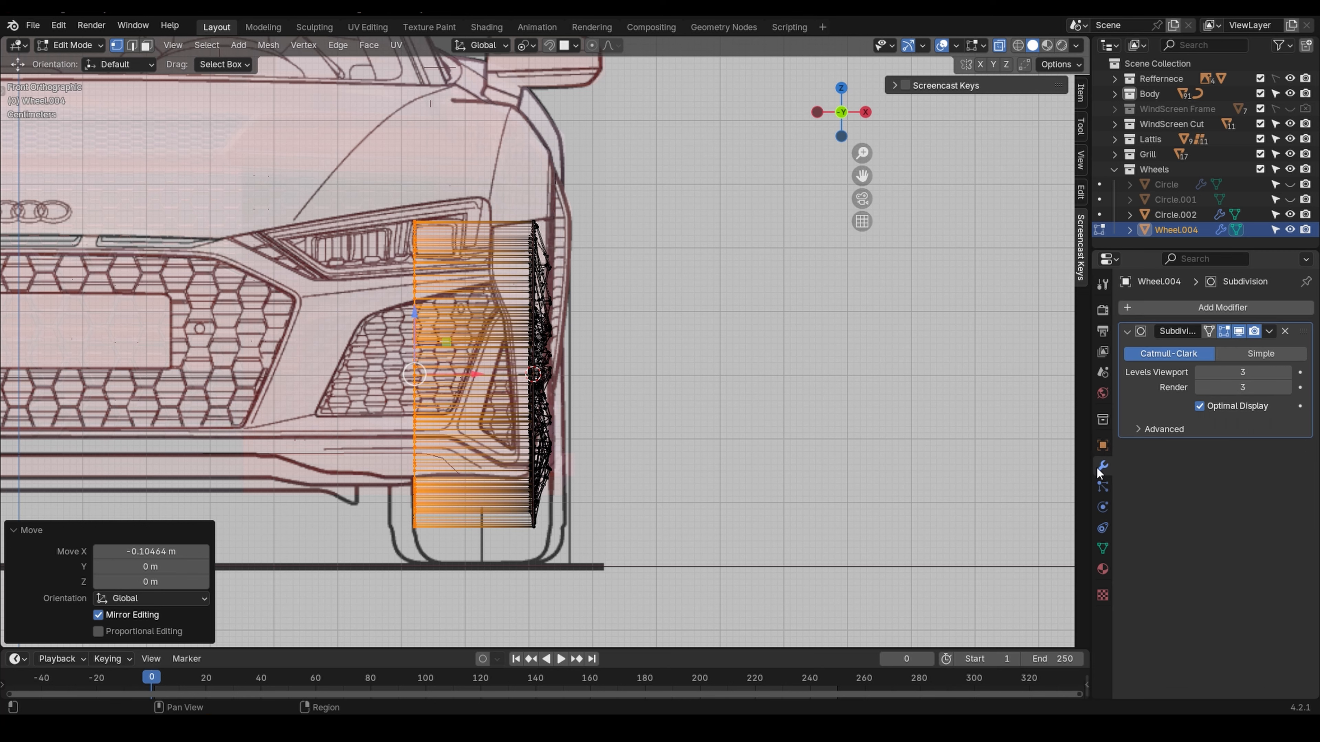
{"action": "key", "text": "ctrl+i"}
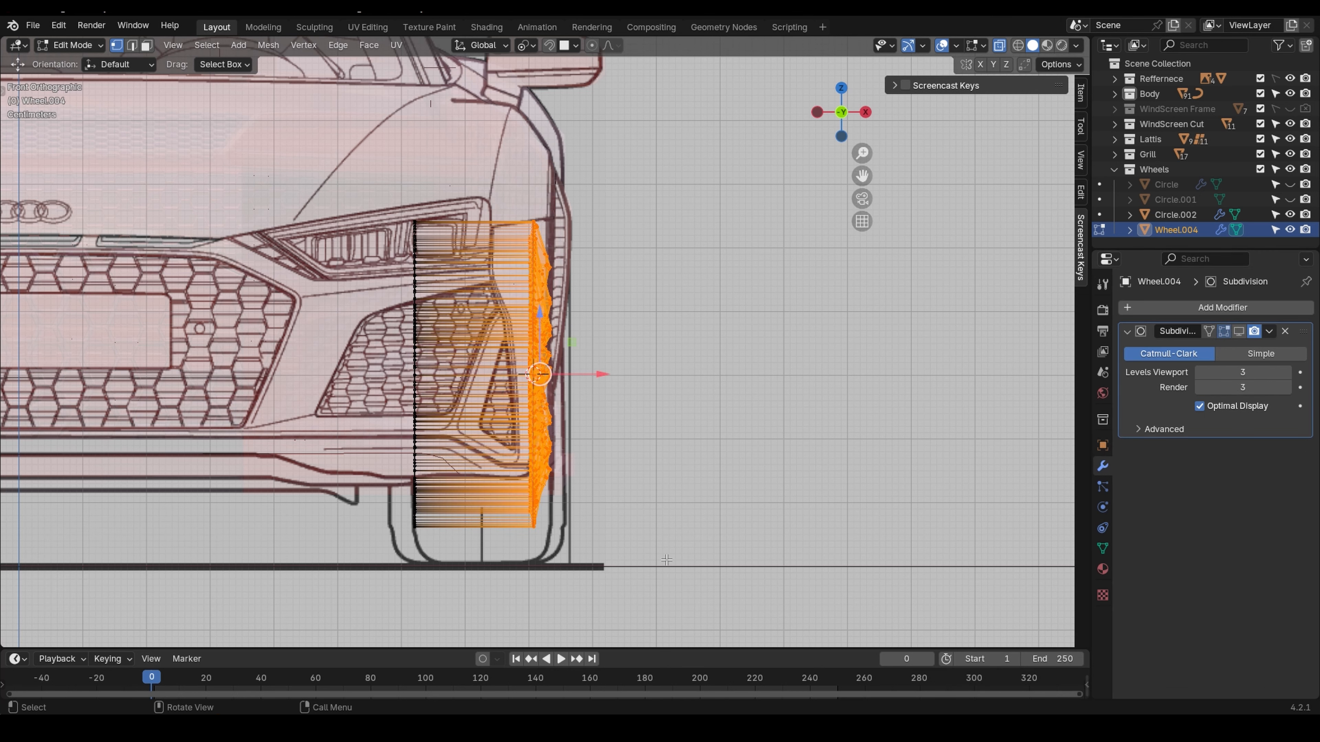
{"action": "key", "text": "g"}
{"action": "key", "text": "x"}
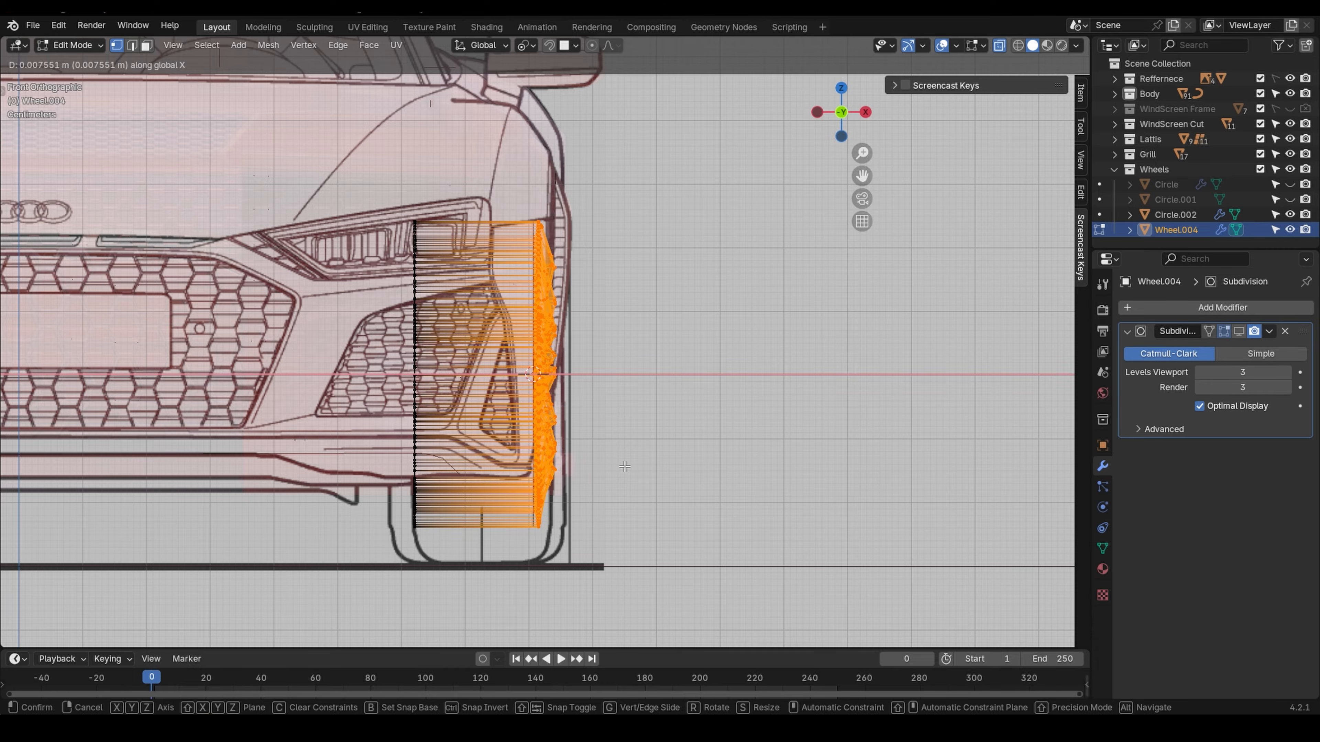
{"action": "left_click", "coordinate": [625, 466]}
{"action": "key", "text": "alt+z"}
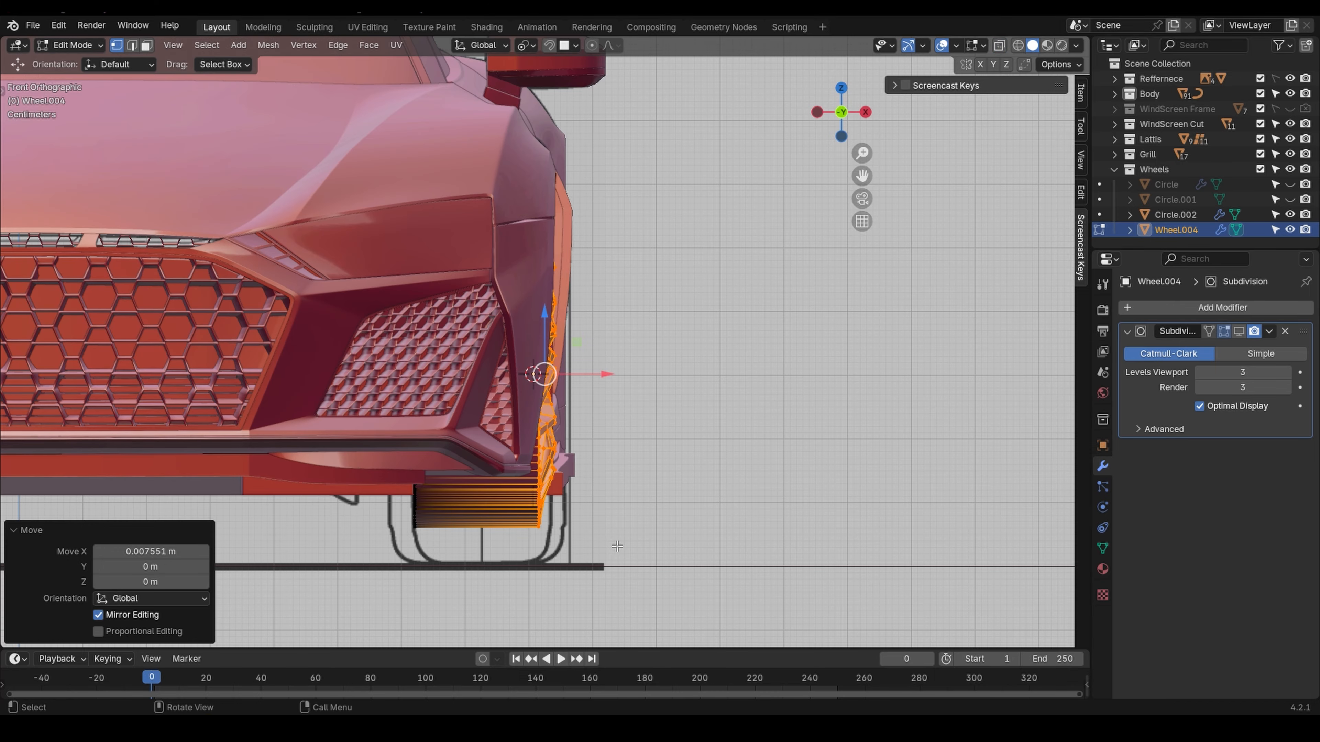
{"action": "middle_click_drag", "start_coordinate": [591, 556], "coordinate": [516, 568]}
{"action": "key", "text": "ctrl+Tab"}
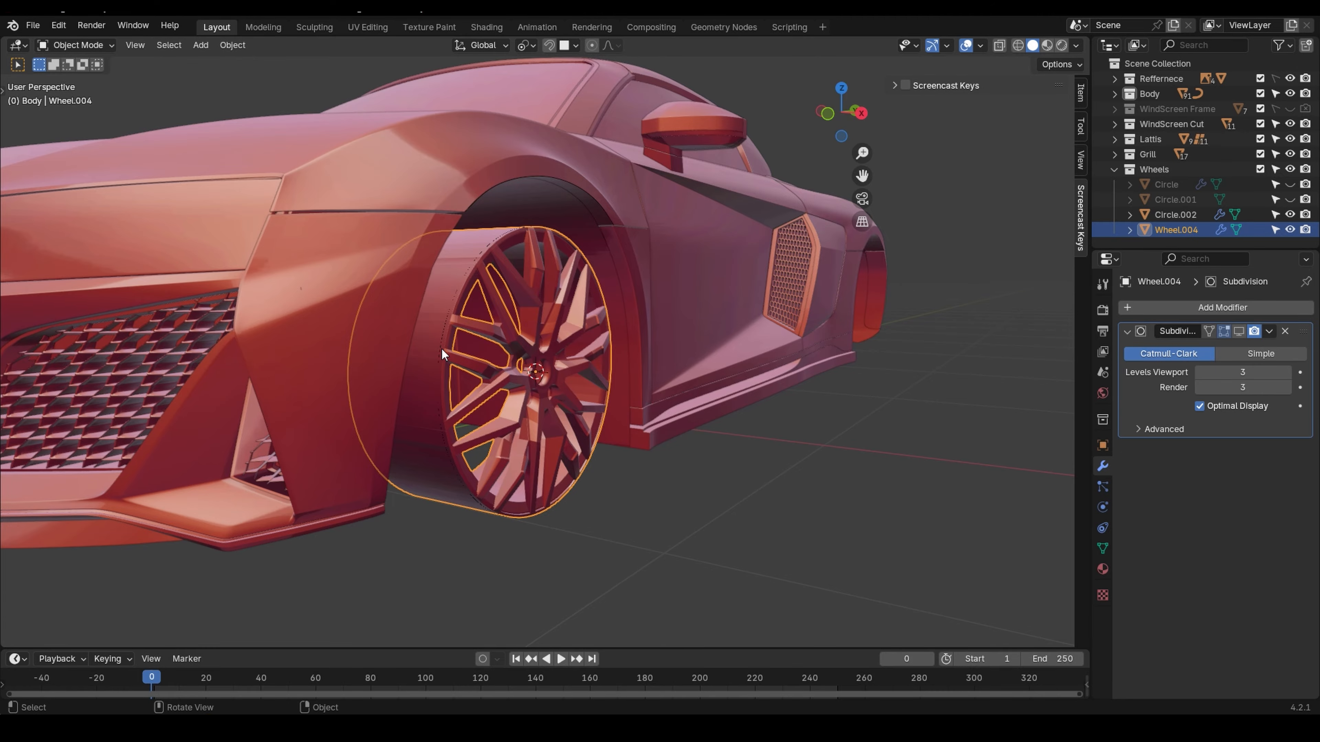
- Move the Circle.002 ring about 0.007 m along X toward the wheel's outer rim edge
{"action": "left_click", "coordinate": [1142, 213]}
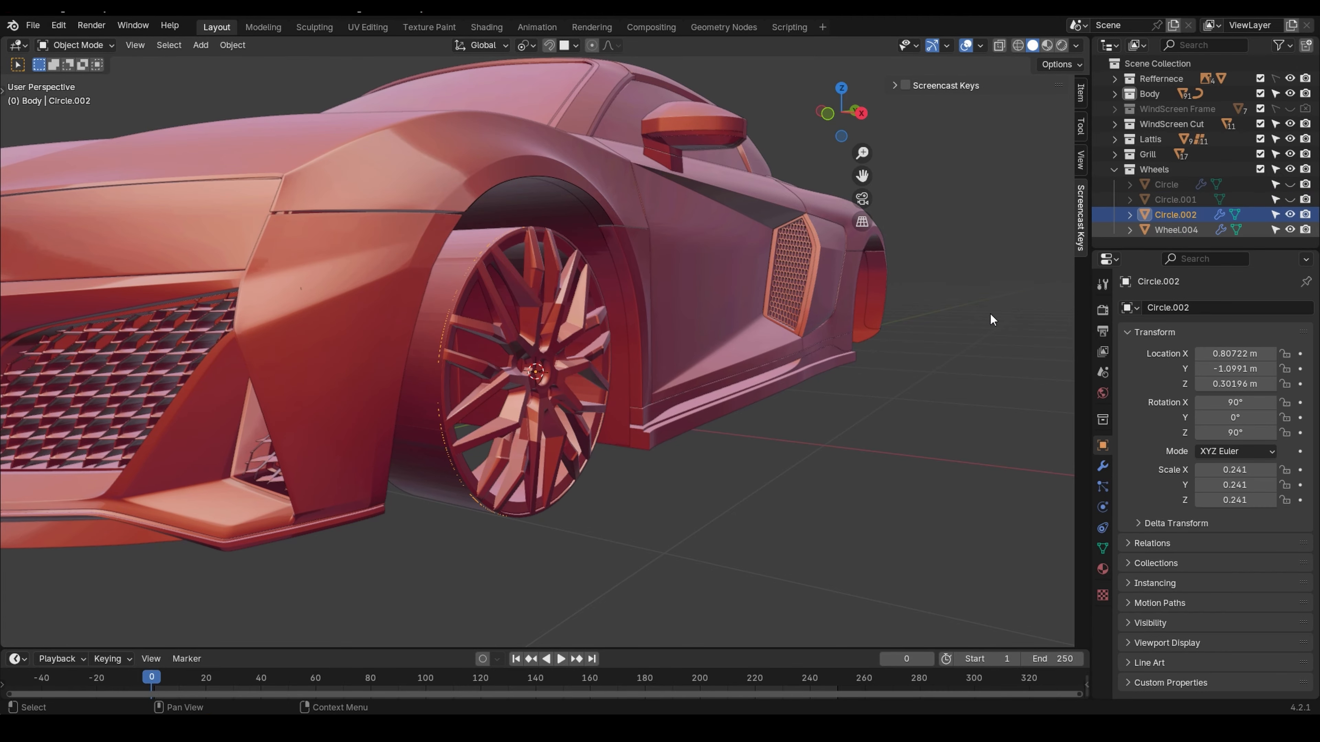
{"action": "middle_click_drag", "start_coordinate": [517, 442], "coordinate": [525, 381]}
{"action": "key", "text": "Tab"}
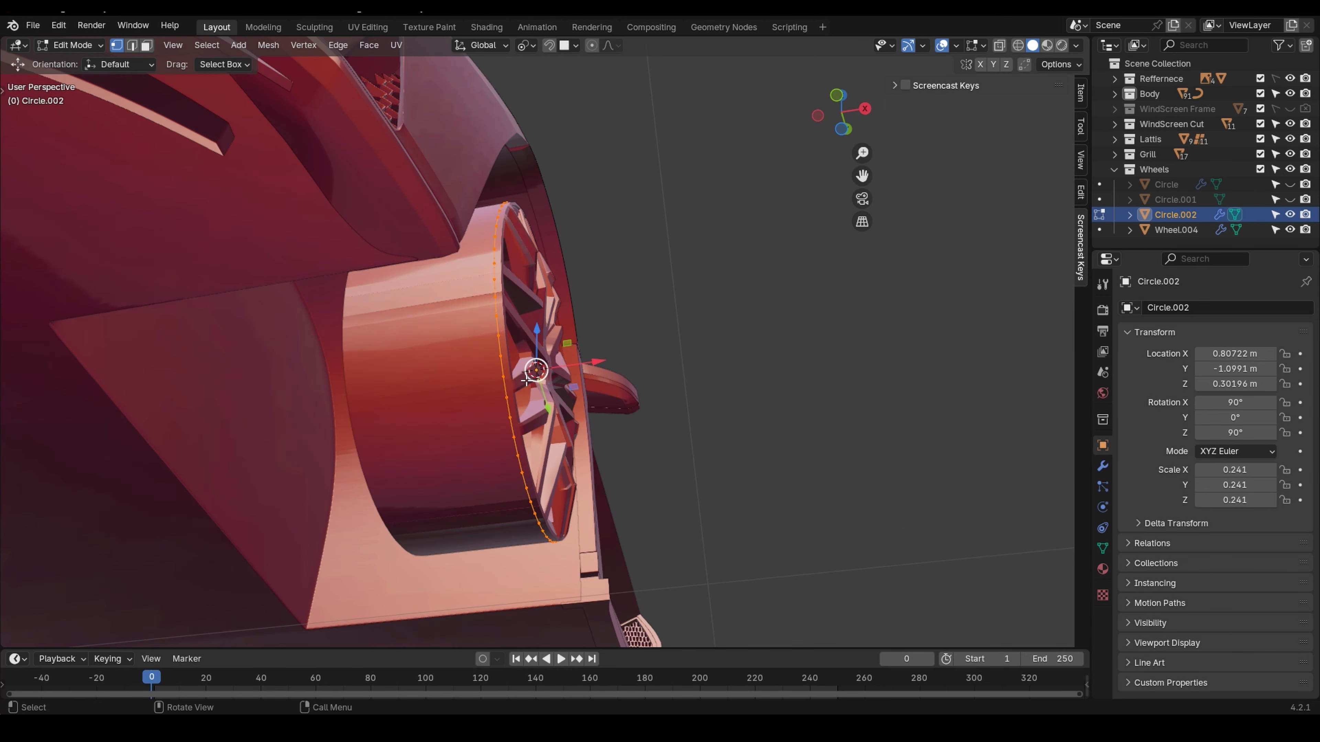
{"action": "scroll", "coordinate": [526, 380], "scroll_direction": "up", "scroll_amount": 5}
{"action": "key", "text": "g"}
{"action": "key", "text": "x"}
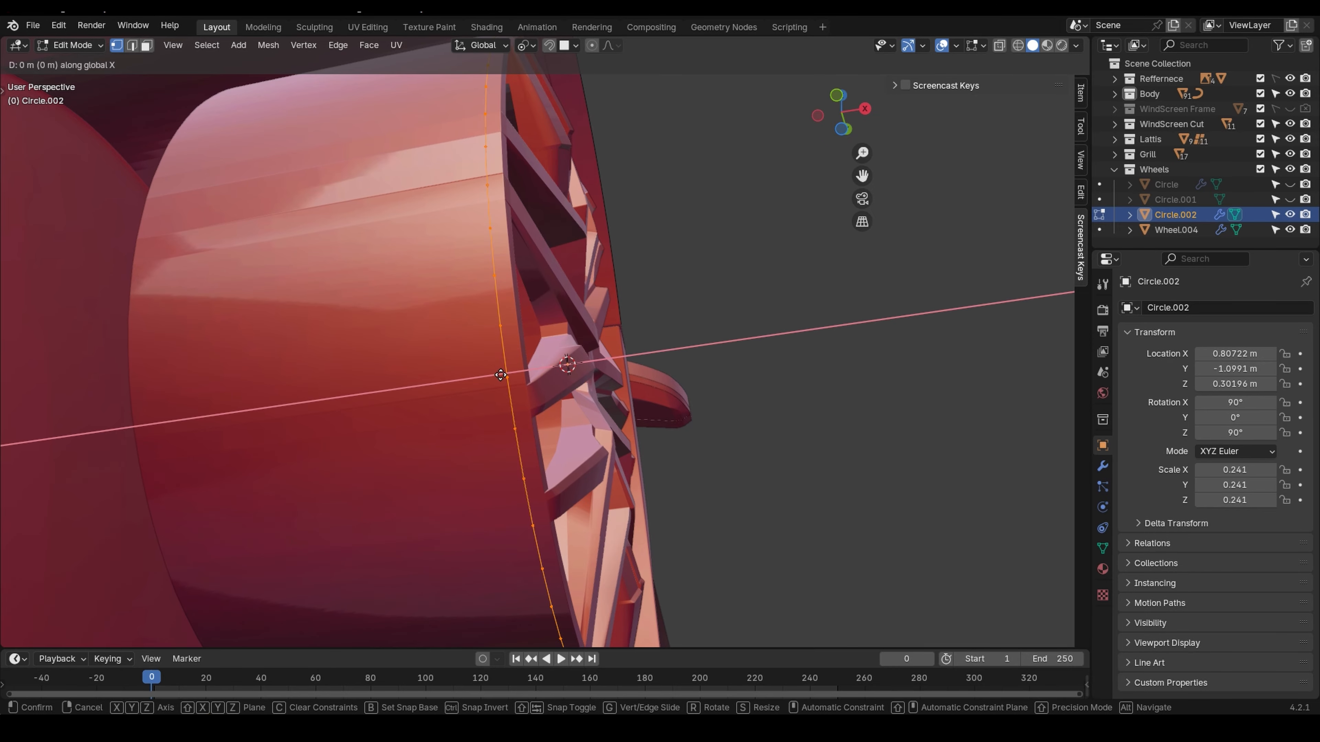
{"action": "left_click", "coordinate": [596, 393]}
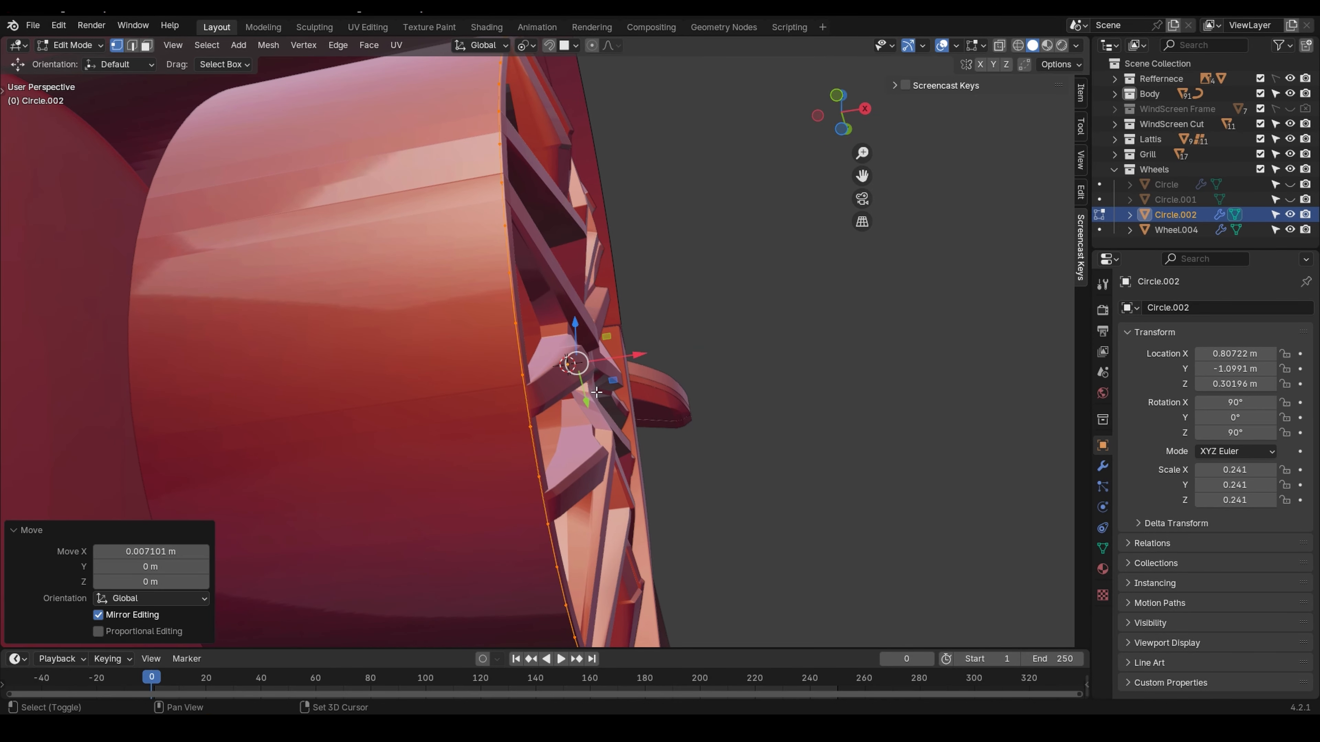
- Extrude the ring about 0.012 m along X and pull the extruded edge inward across the wheel barrel
{"action": "scroll", "coordinate": [597, 392], "scroll_direction": "down", "scroll_amount": 5}
{"action": "middle_click_drag", "start_coordinate": [596, 392], "coordinate": [519, 499]}
{"action": "key", "text": "g"}
{"action": "key", "text": "x"}
{"action": "left_click", "coordinate": [632, 460]}
{"action": "scroll", "coordinate": [518, 494], "scroll_direction": "up", "scroll_amount": 6}
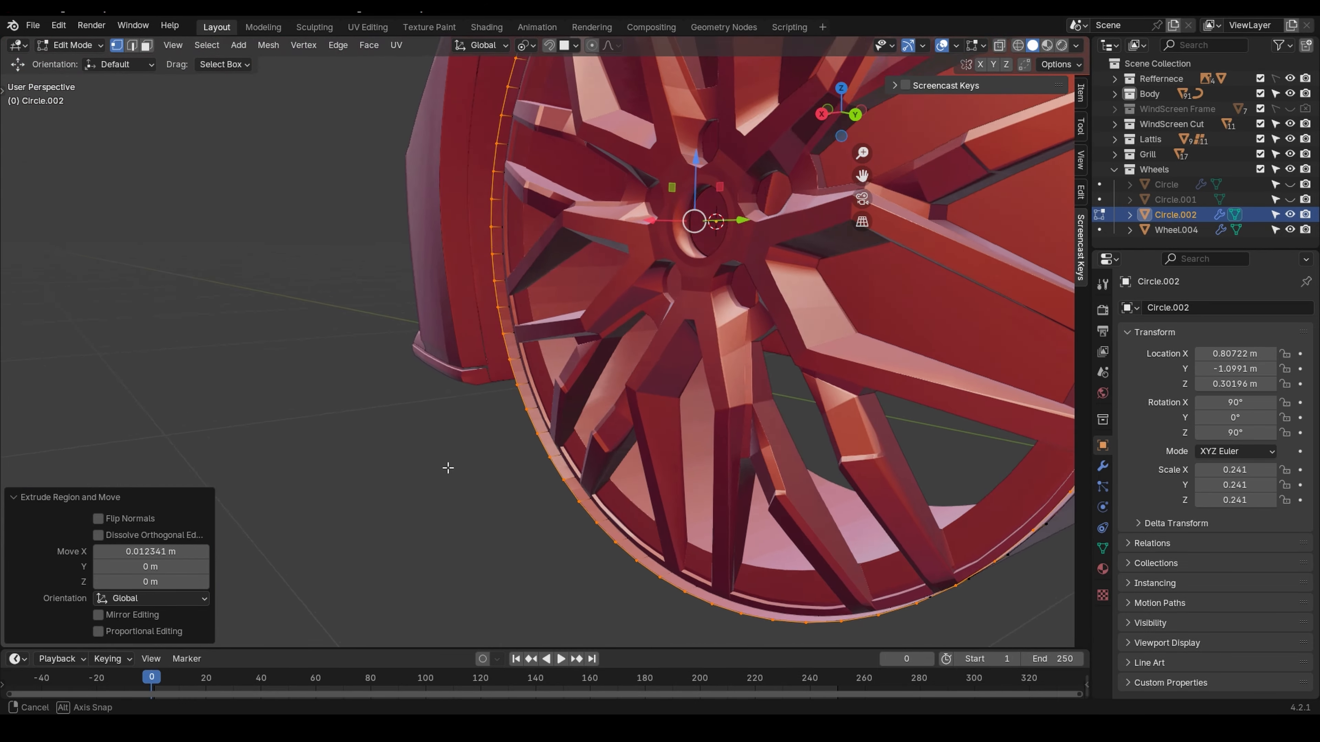
{"action": "scroll", "coordinate": [441, 465], "scroll_direction": "down", "scroll_amount": 3}
{"action": "middle_click_drag", "start_coordinate": [427, 457], "coordinate": [783, 404]}
{"action": "key", "text": "g"}
{"action": "key", "text": "x"}
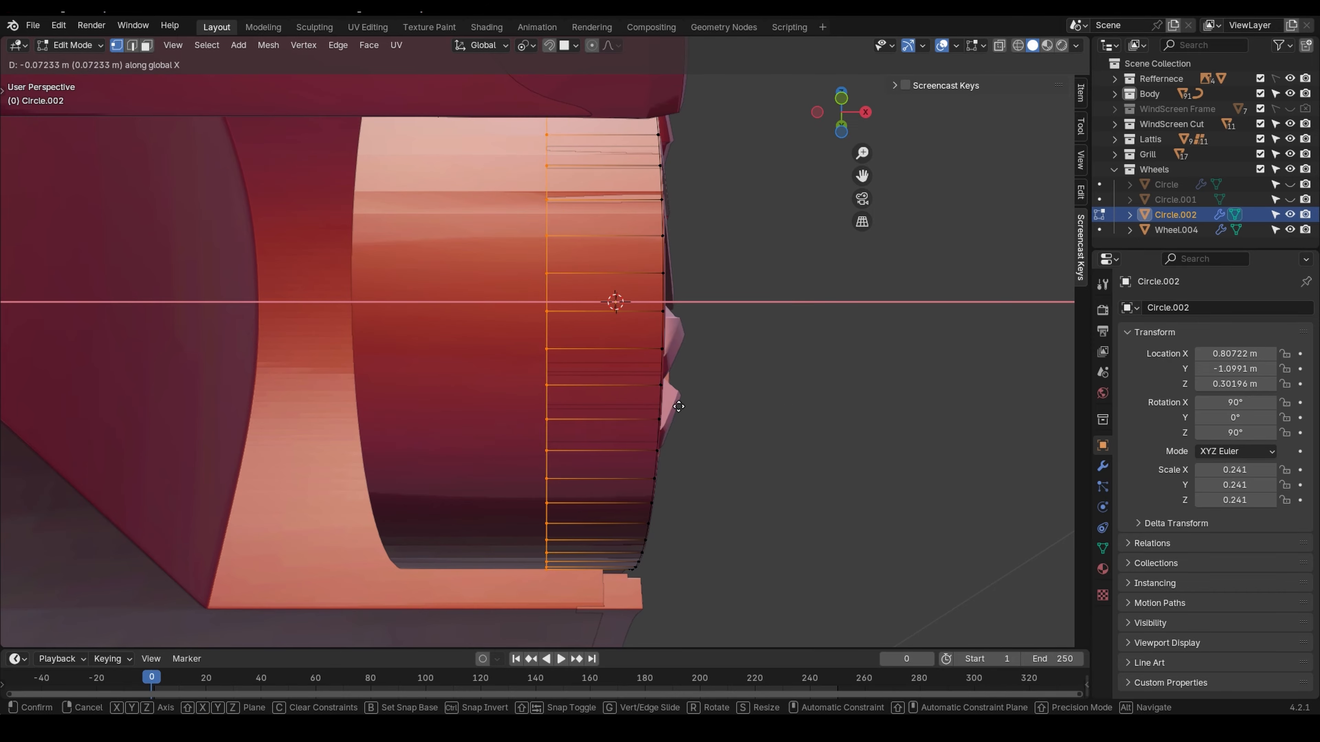
{"action": "left_click", "coordinate": [579, 412]}
- Fine-tune the band's fit around the barrel by scaling it by 1.002 and again by 0.999
{"action": "middle_click_drag", "start_coordinate": [580, 411], "coordinate": [565, 505]}
{"action": "key", "text": "s"}
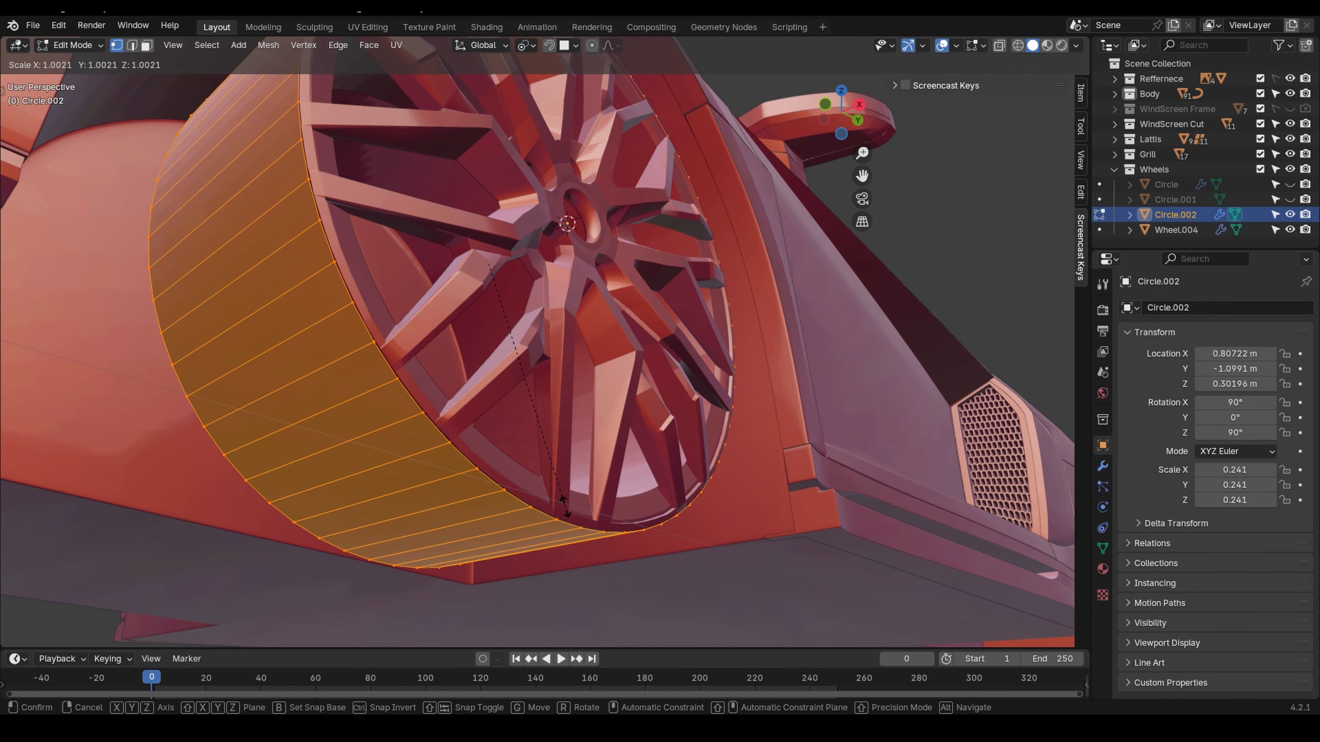
{"action": "left_click", "coordinate": [565, 505]}
{"action": "key", "text": "s"}
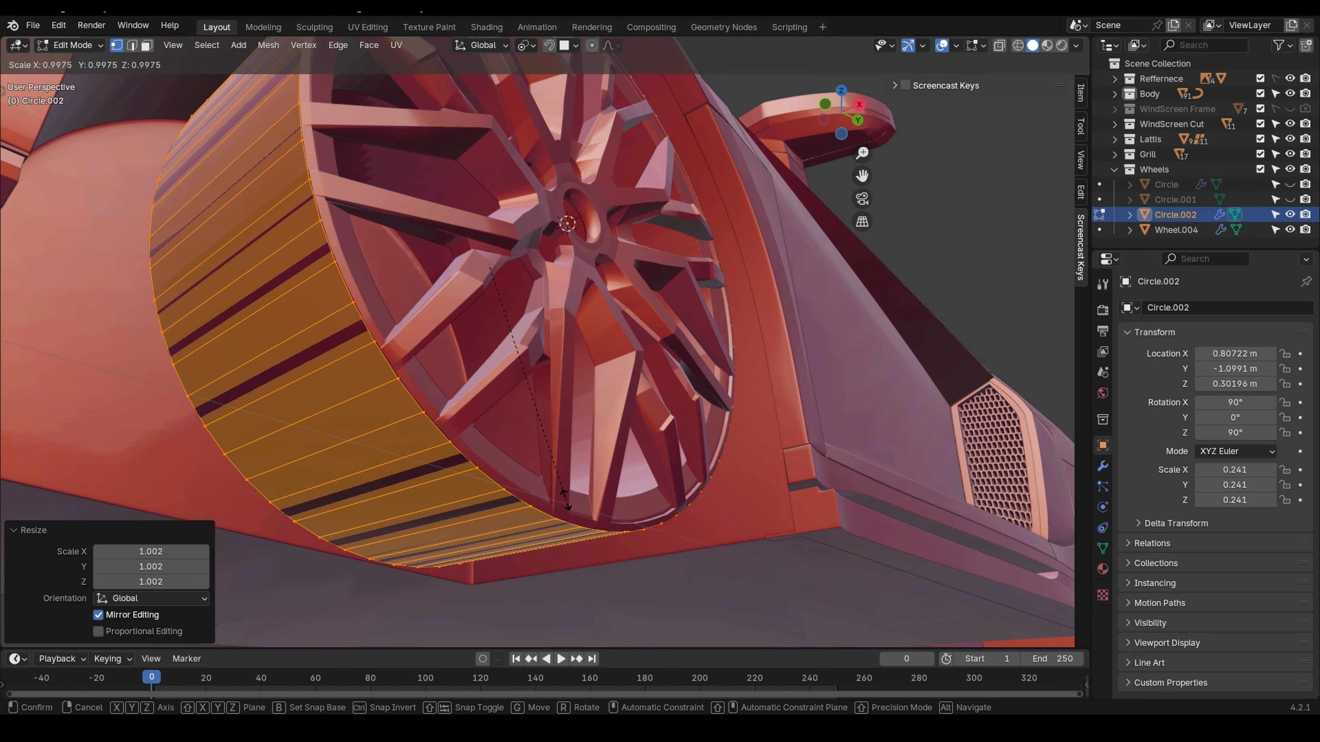
{"action": "left_click", "coordinate": [566, 500]}
{"action": "middle_click_drag", "start_coordinate": [567, 500], "coordinate": [641, 457]}
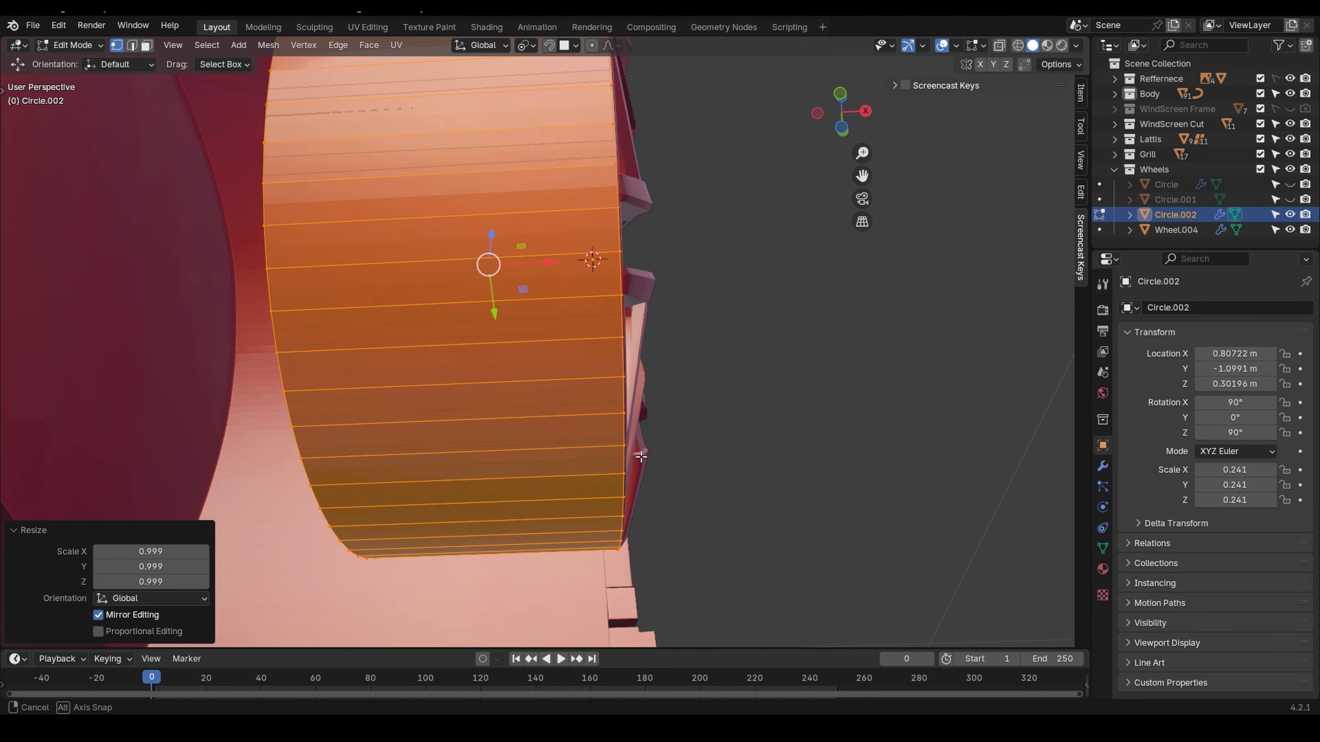
{"action": "left_click", "coordinate": [290, 412], "text": "alt"}
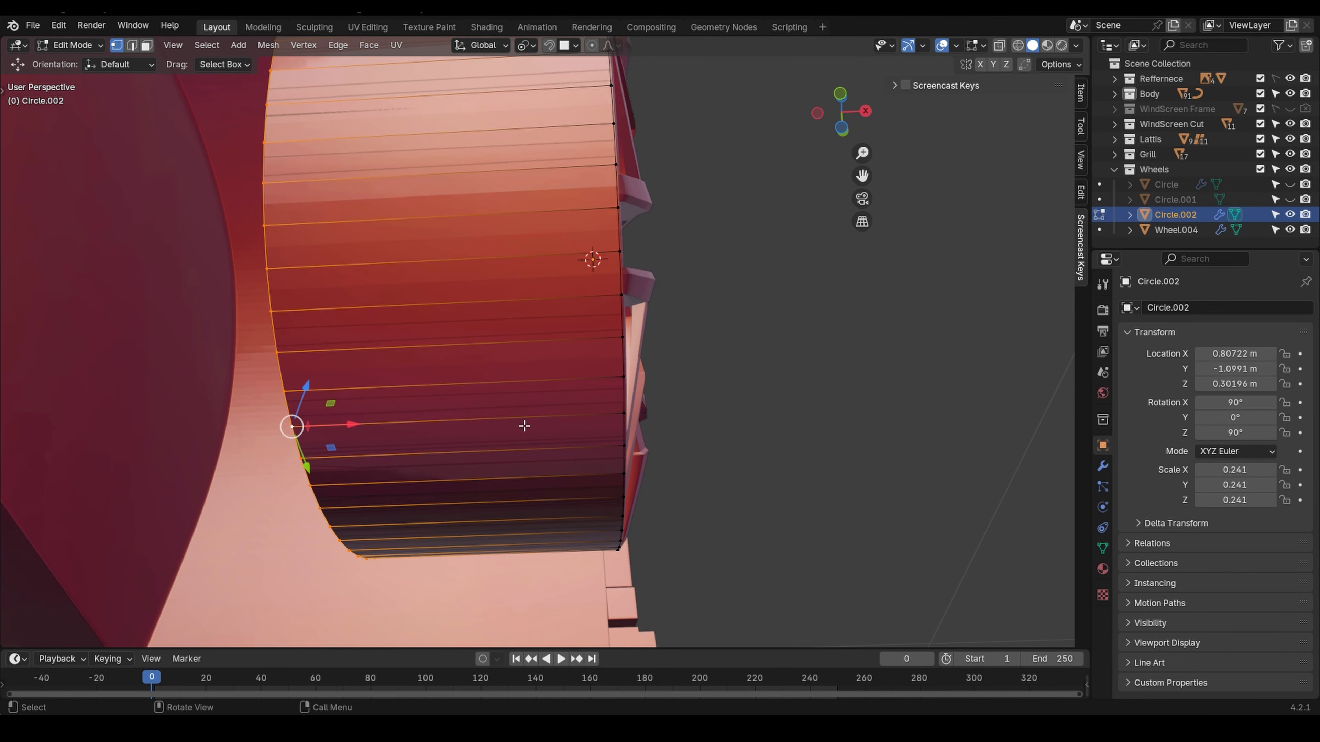
{"action": "left_click", "coordinate": [619, 401], "text": "alt+shift"}
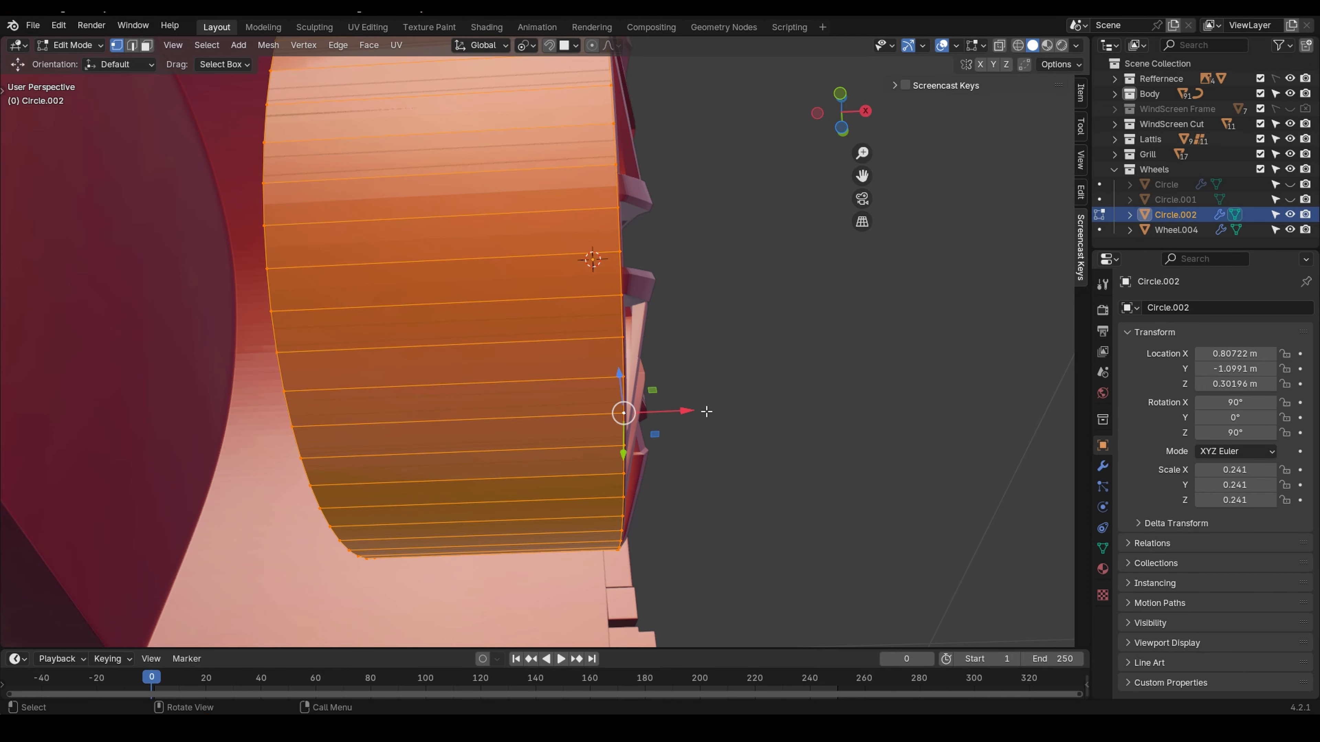
{"action": "key", "text": "e"}
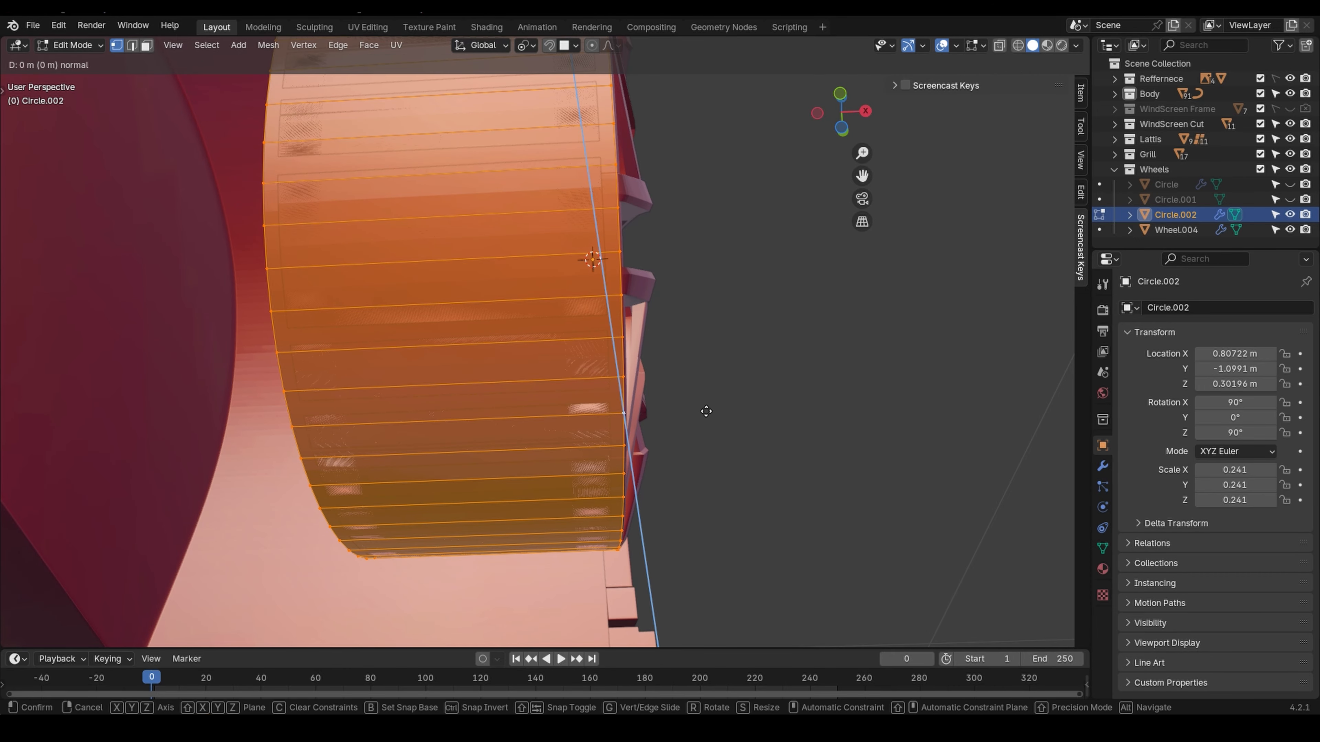
{"action": "right_click", "coordinate": [707, 412]}
- Extrude the band's inner edge loop and nudge the extruded edge slightly inward along X
{"action": "left_click", "coordinate": [287, 411], "text": "alt"}
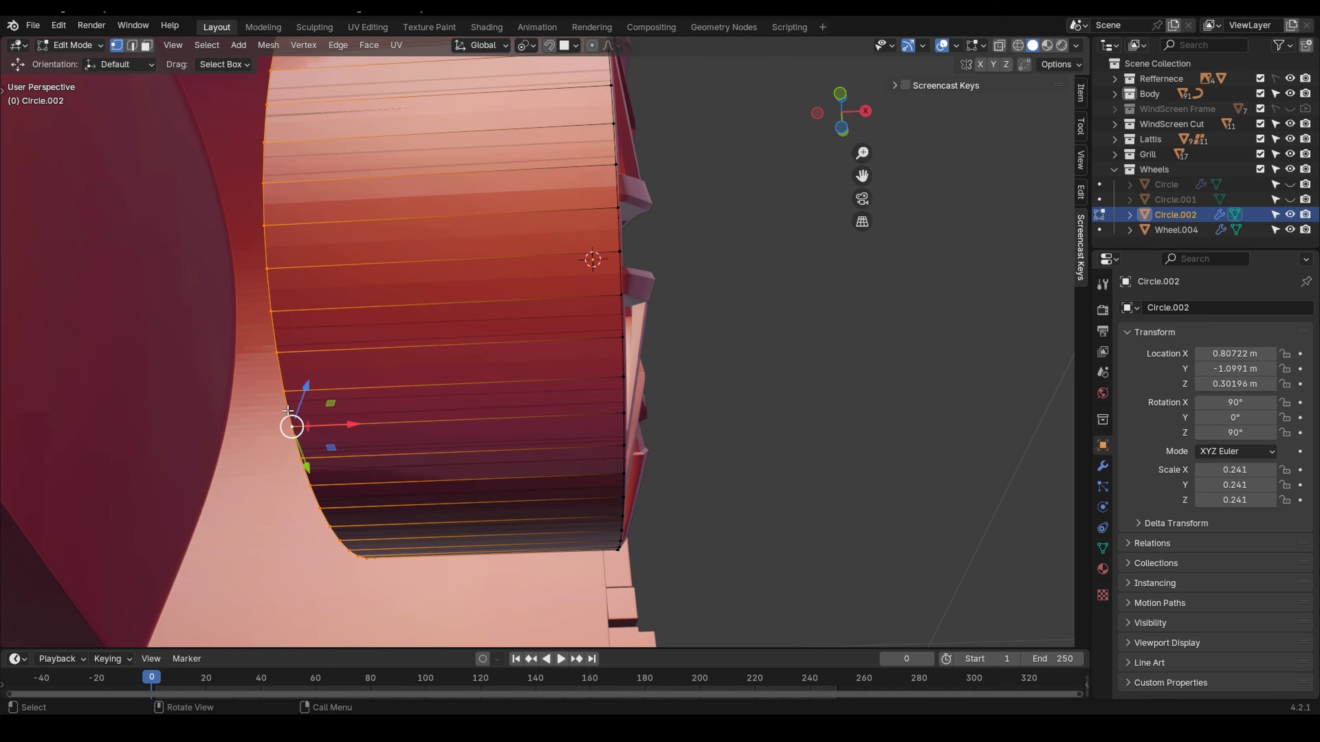
{"action": "key", "text": "e"}
{"action": "right_click", "coordinate": [375, 405]}
{"action": "middle_click_drag", "start_coordinate": [375, 405], "coordinate": [424, 449]}
{"action": "key", "text": "g"}
{"action": "key", "text": "x"}
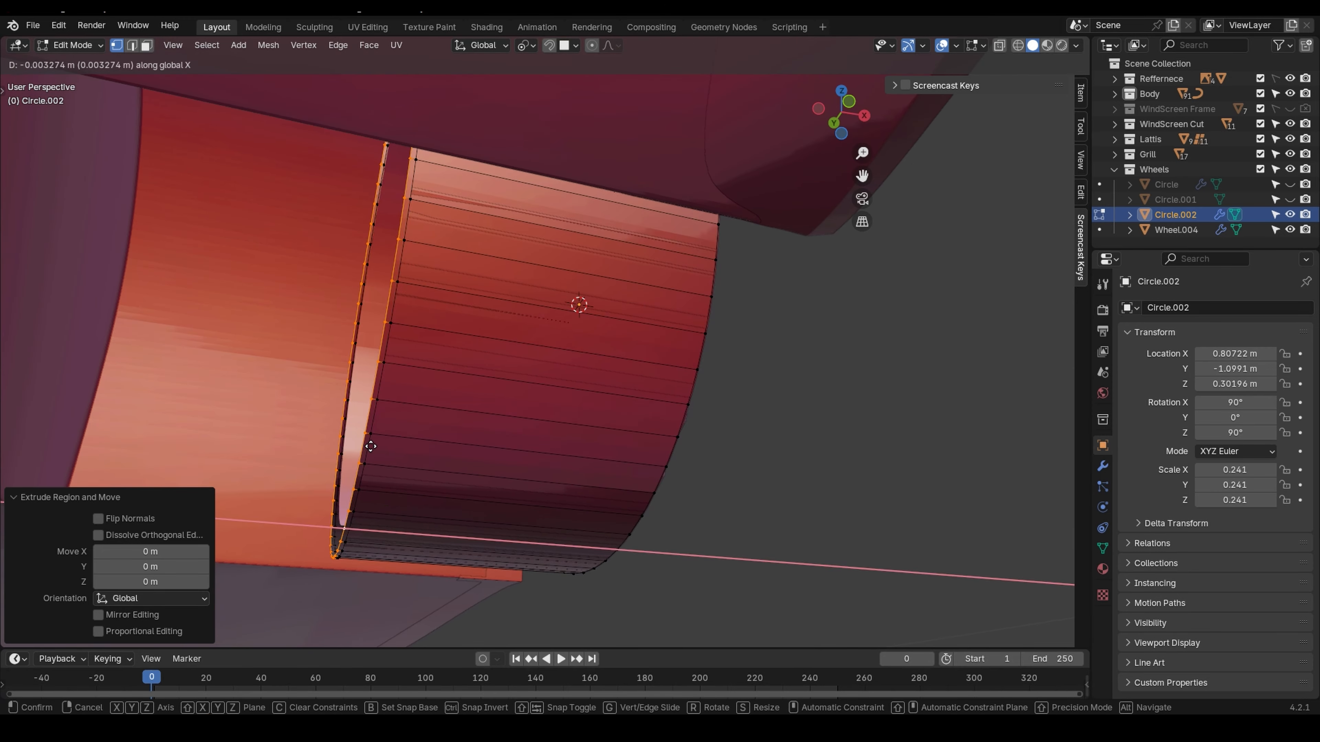
{"action": "left_click", "coordinate": [318, 468]}
{"action": "mouse_move", "coordinate": [318, 468]}
{"action": "middle_mouse_down"}
{"action": "mouse_move", "coordinate": [292, 460]}
{"action": "mouse_move", "coordinate": [310, 462]}
{"action": "middle_mouse_up"}
{"action": "key", "text": "g"}
{"action": "key", "text": "x"}
{"action": "left_click", "coordinate": [303, 484]}
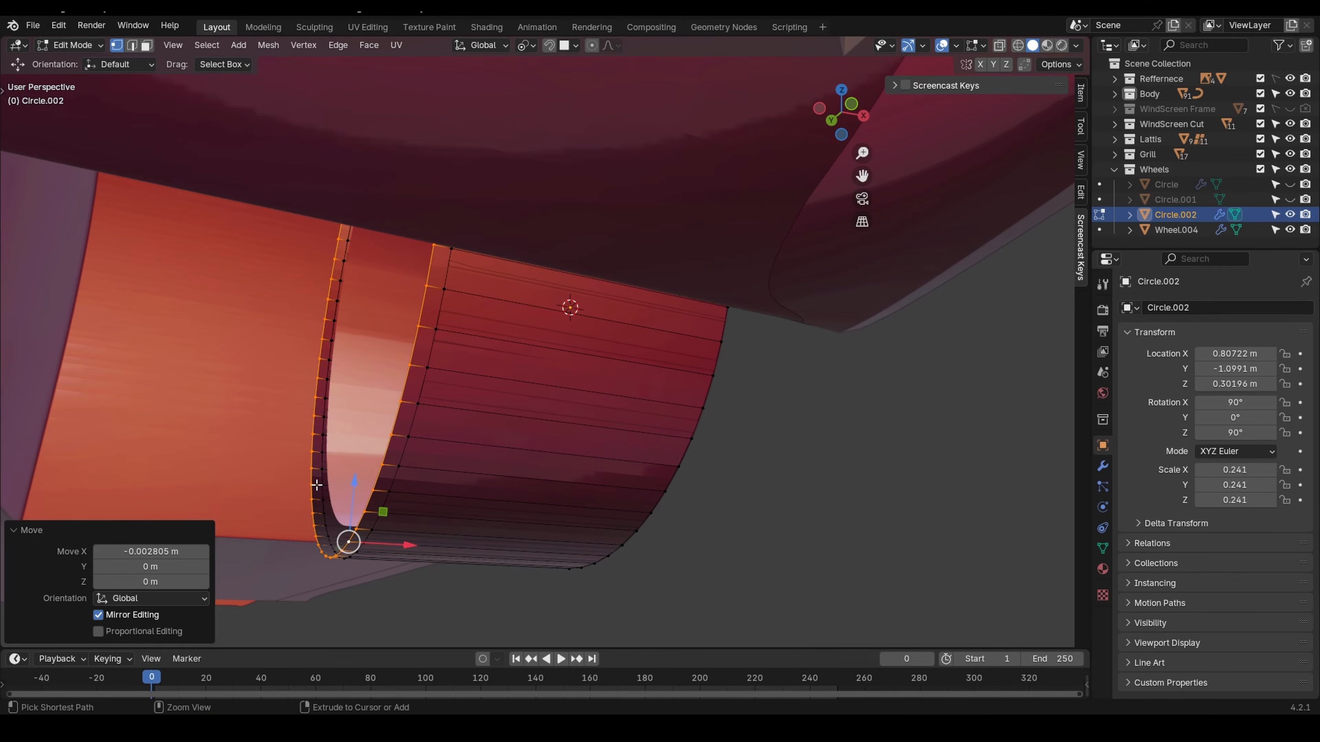
- Set the extruded inner edge's move along X to exactly -0.01 m
{"action": "key", "text": "g"}
{"action": "key", "text": "x"}
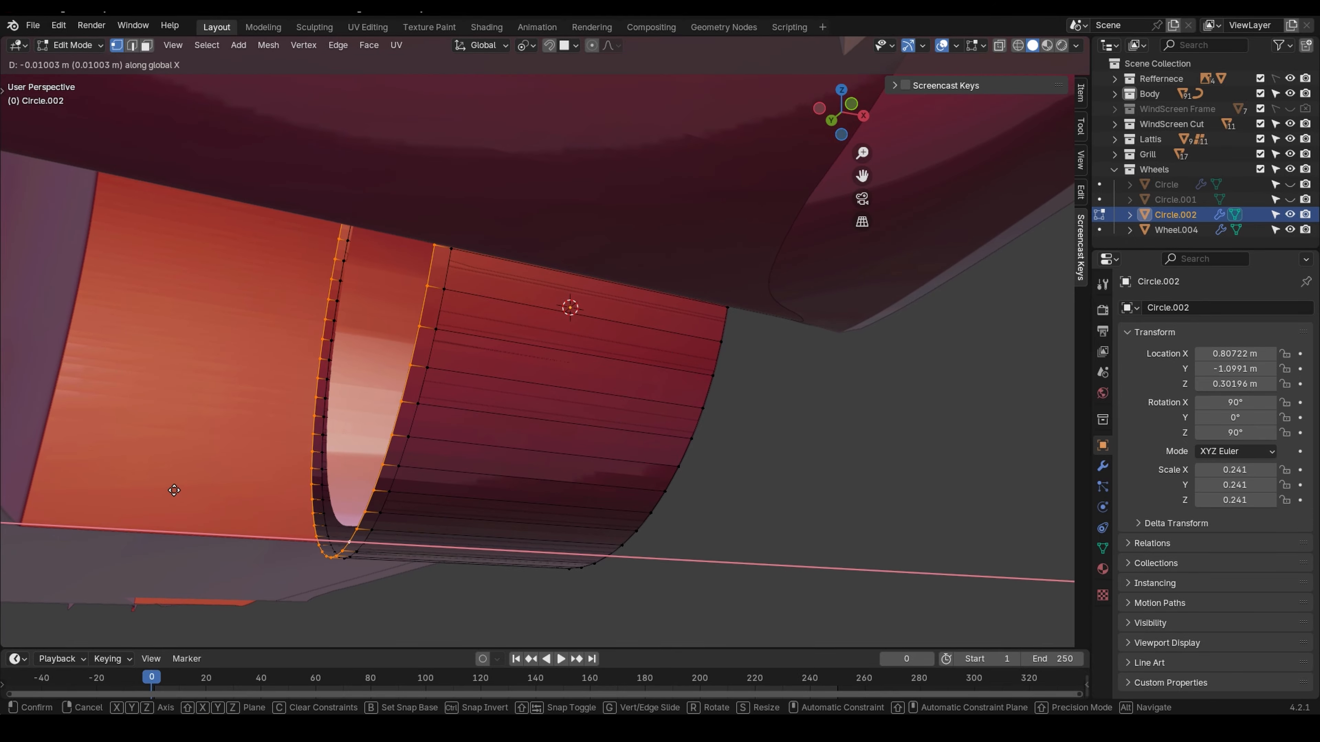
{"action": "left_click", "coordinate": [172, 492]}
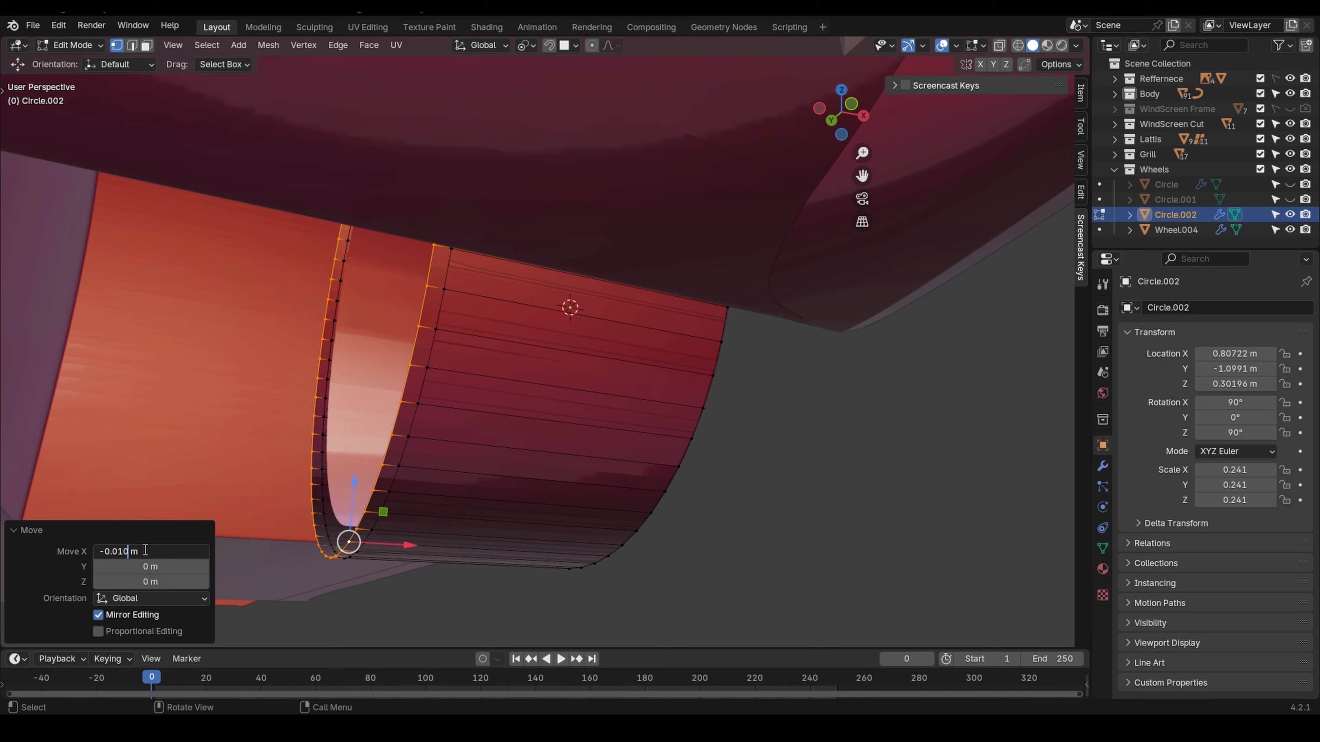
{"action": "key", "text": "Return"}
{"action": "left_click", "coordinate": [145, 549]}
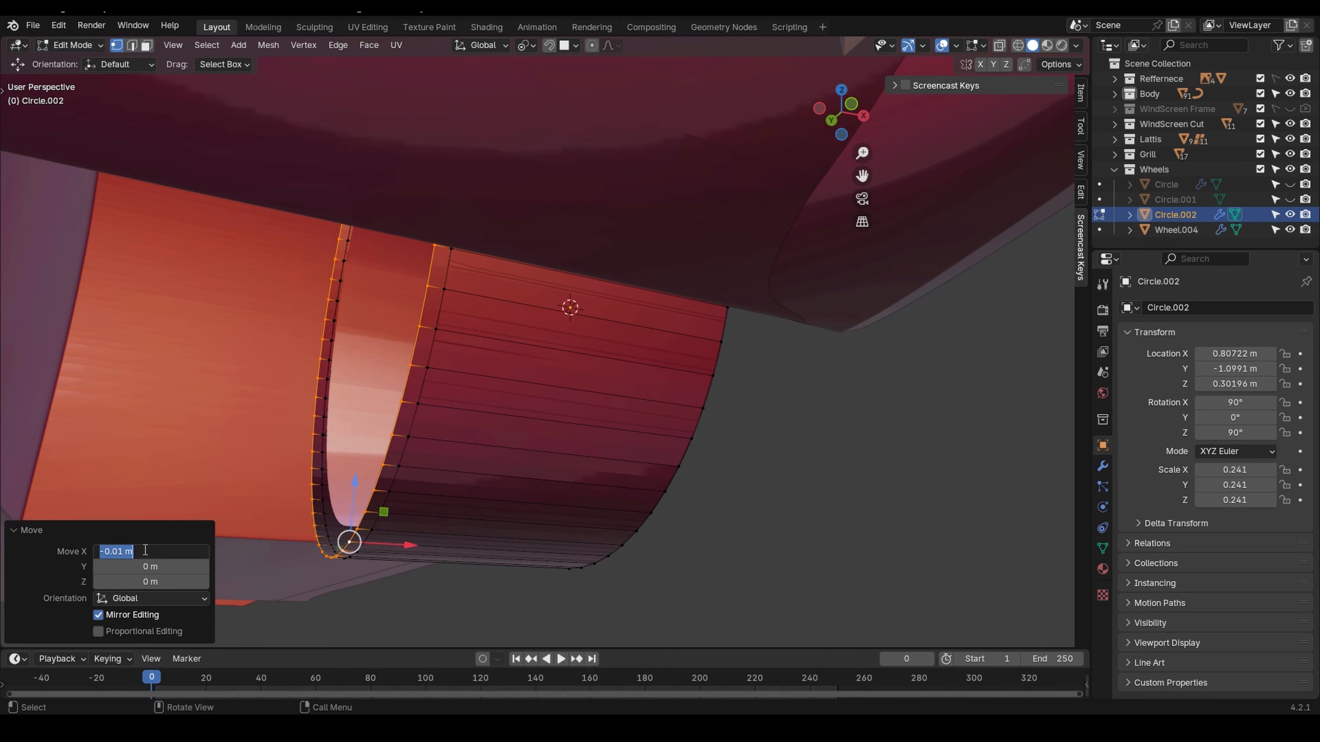
{"action": "left_click", "coordinate": [746, 547]}
- Extrude the band's outer edge loop and move the extruded edge 0.01 m along X
{"action": "left_click", "coordinate": [644, 533], "text": "alt"}
{"action": "middle_click_drag", "start_coordinate": [646, 534], "coordinate": [622, 528]}
{"action": "key", "text": "e"}
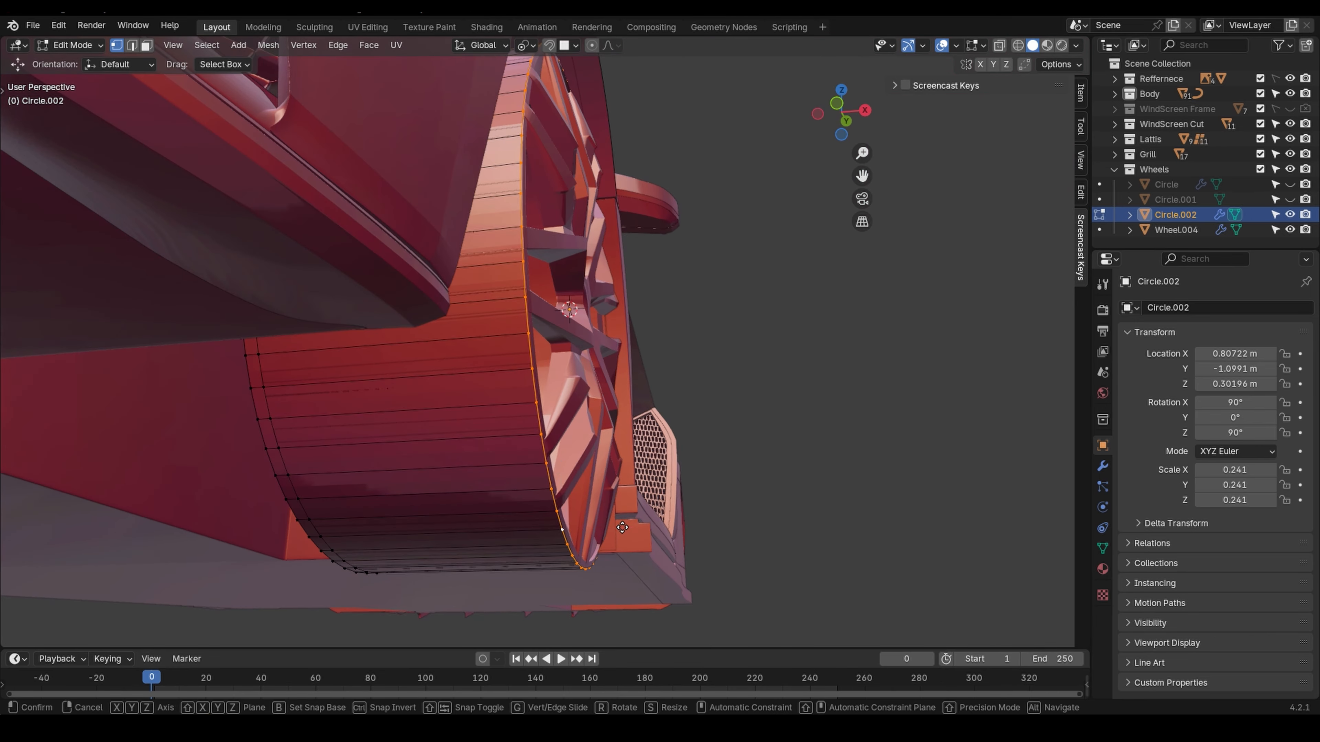
{"action": "right_click", "coordinate": [622, 527]}
{"action": "key", "text": "g"}
{"action": "key", "text": "x"}
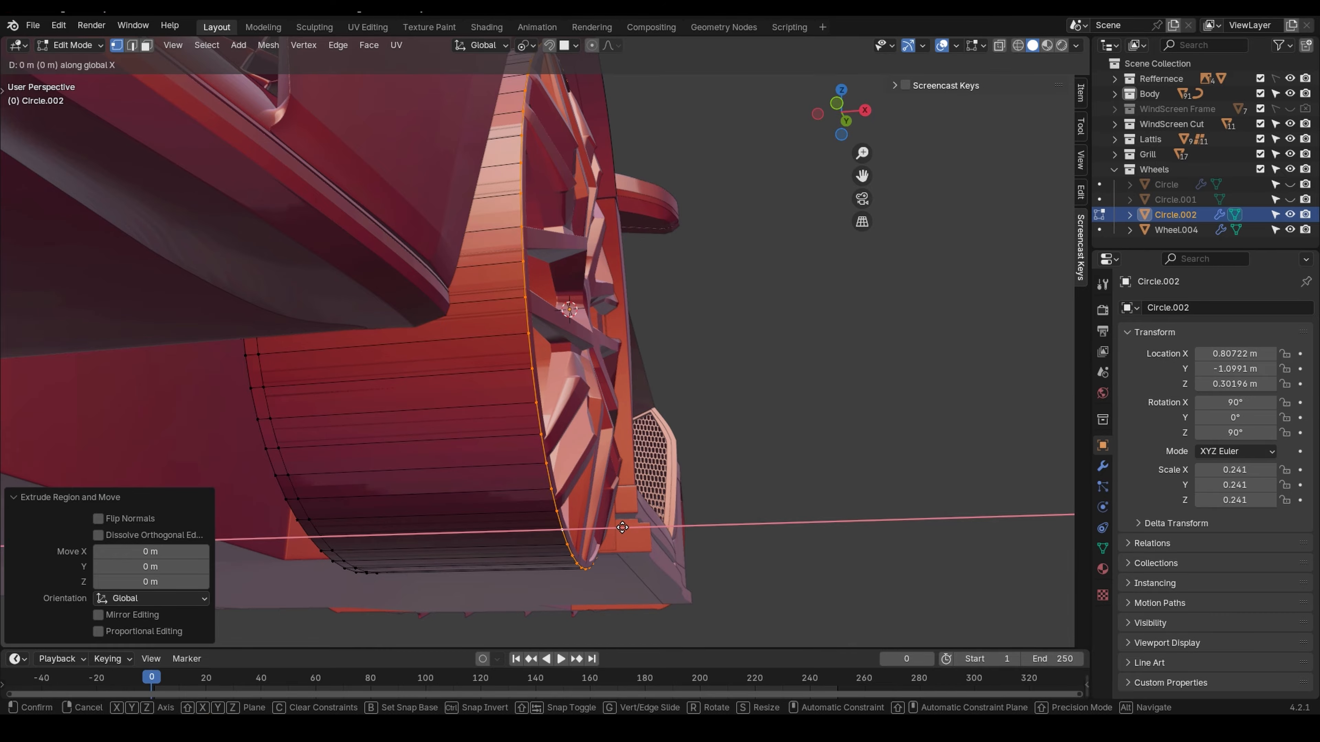
{"action": "left_click", "coordinate": [622, 527]}
{"action": "left_click", "coordinate": [149, 550]}
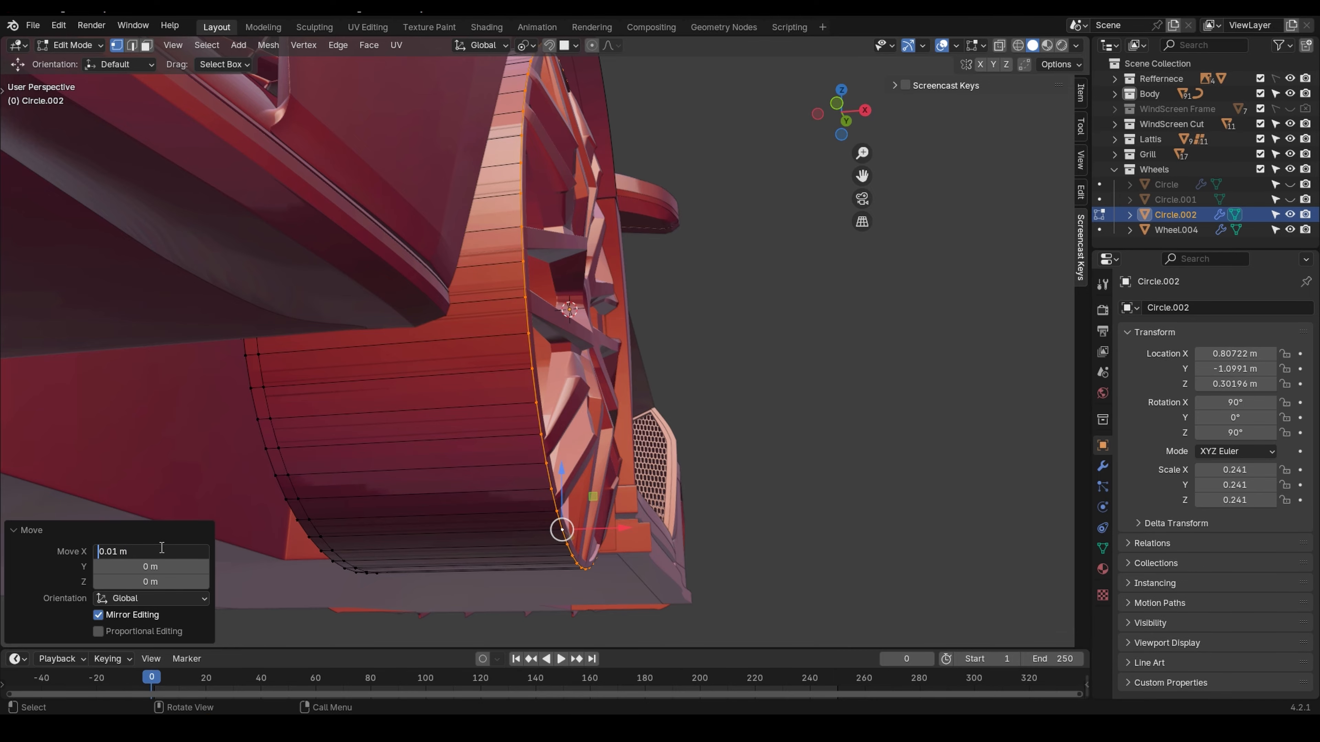
{"action": "key", "text": "Return"}
- Extrude the selected band in place with zero offset
{"action": "middle_click_drag", "start_coordinate": [629, 465], "coordinate": [605, 424]}
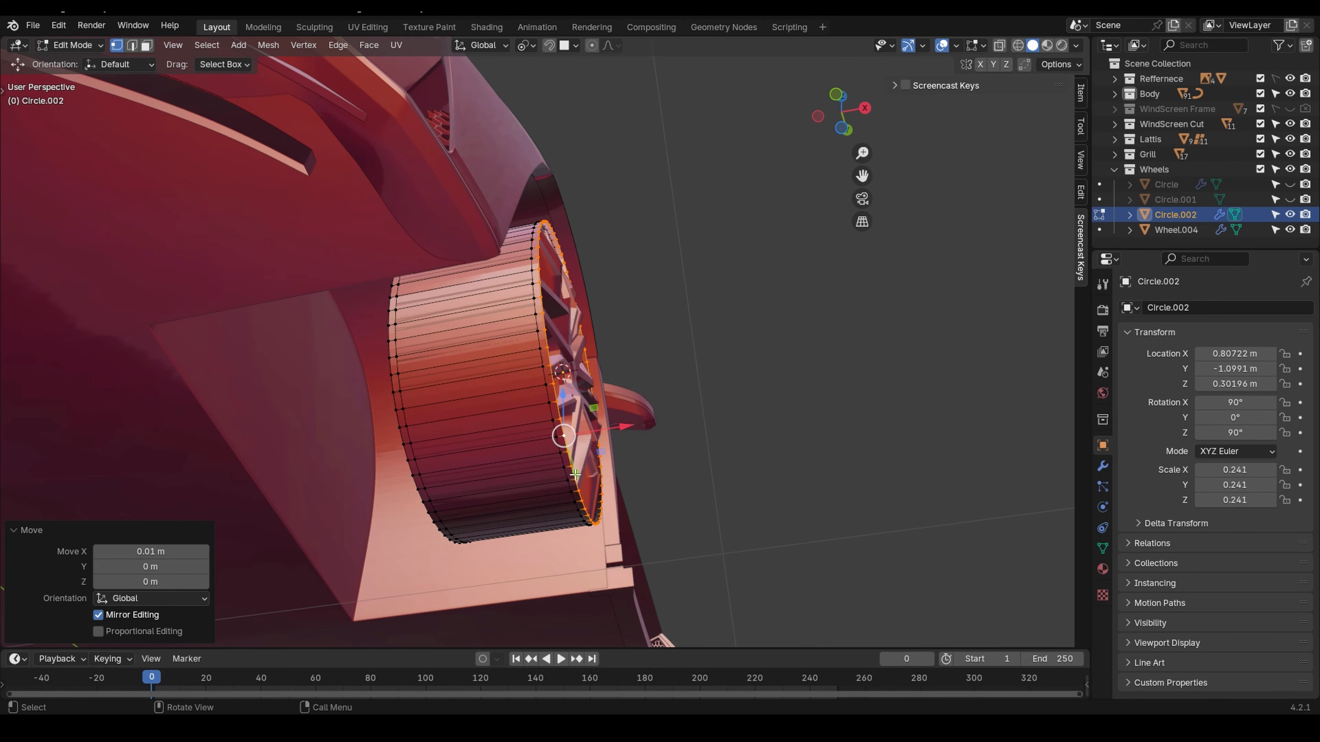
{"action": "middle_click_drag", "start_coordinate": [575, 474], "coordinate": [543, 551]}
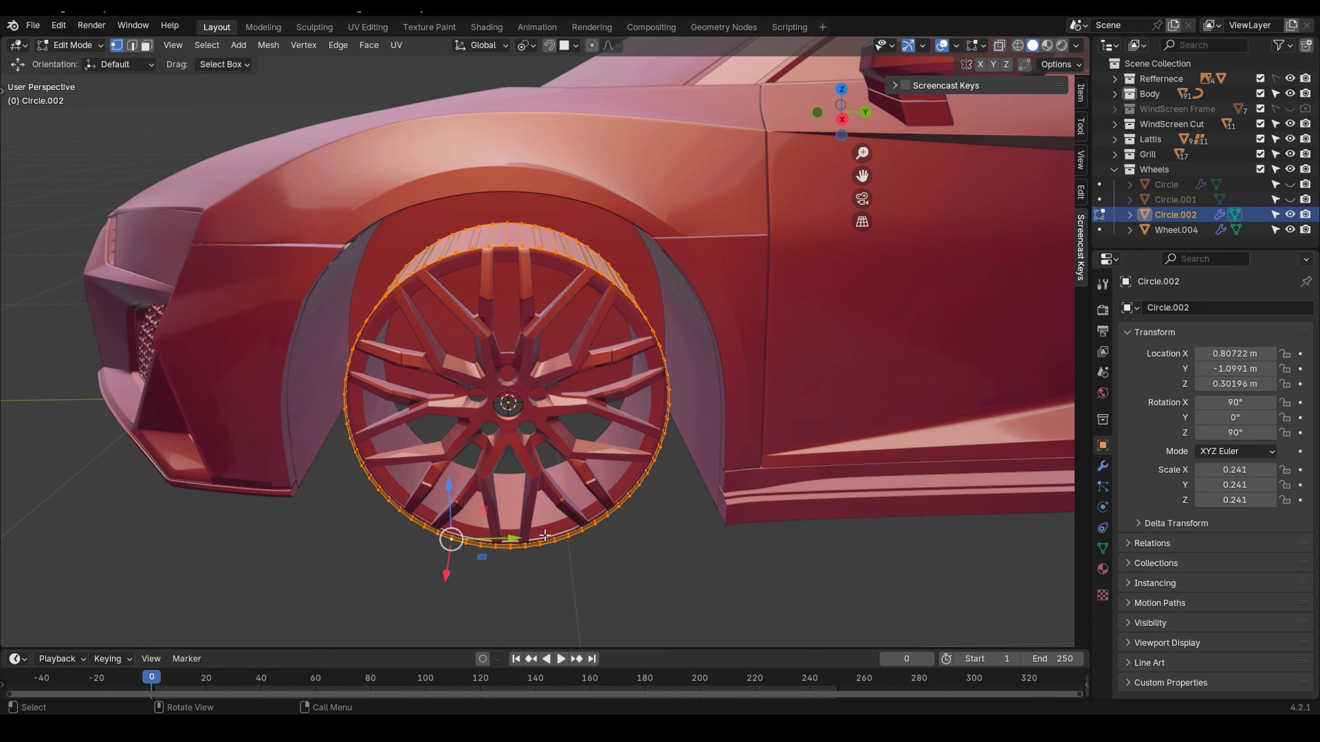
{"action": "middle_click_drag", "start_coordinate": [545, 535], "coordinate": [552, 526]}
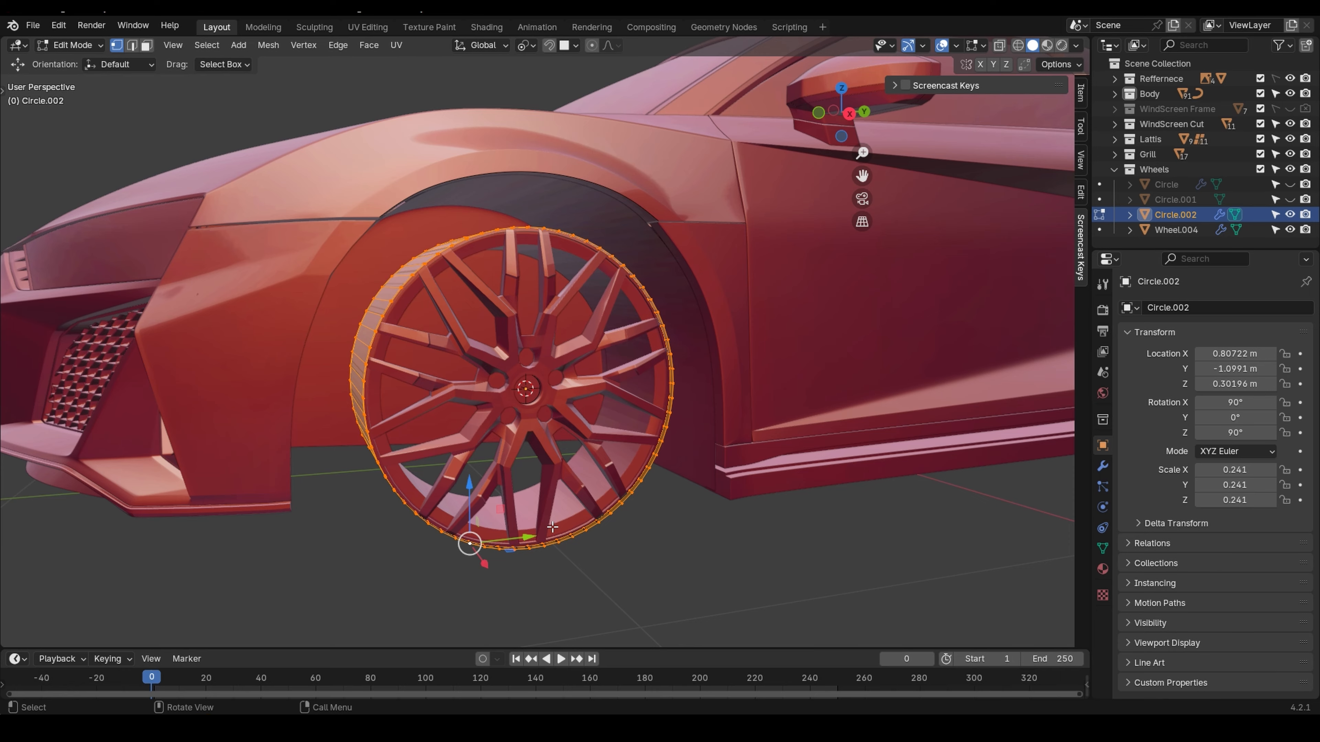
{"action": "key", "text": "g"}
{"action": "key", "text": "z"}
{"action": "key", "text": "z"}
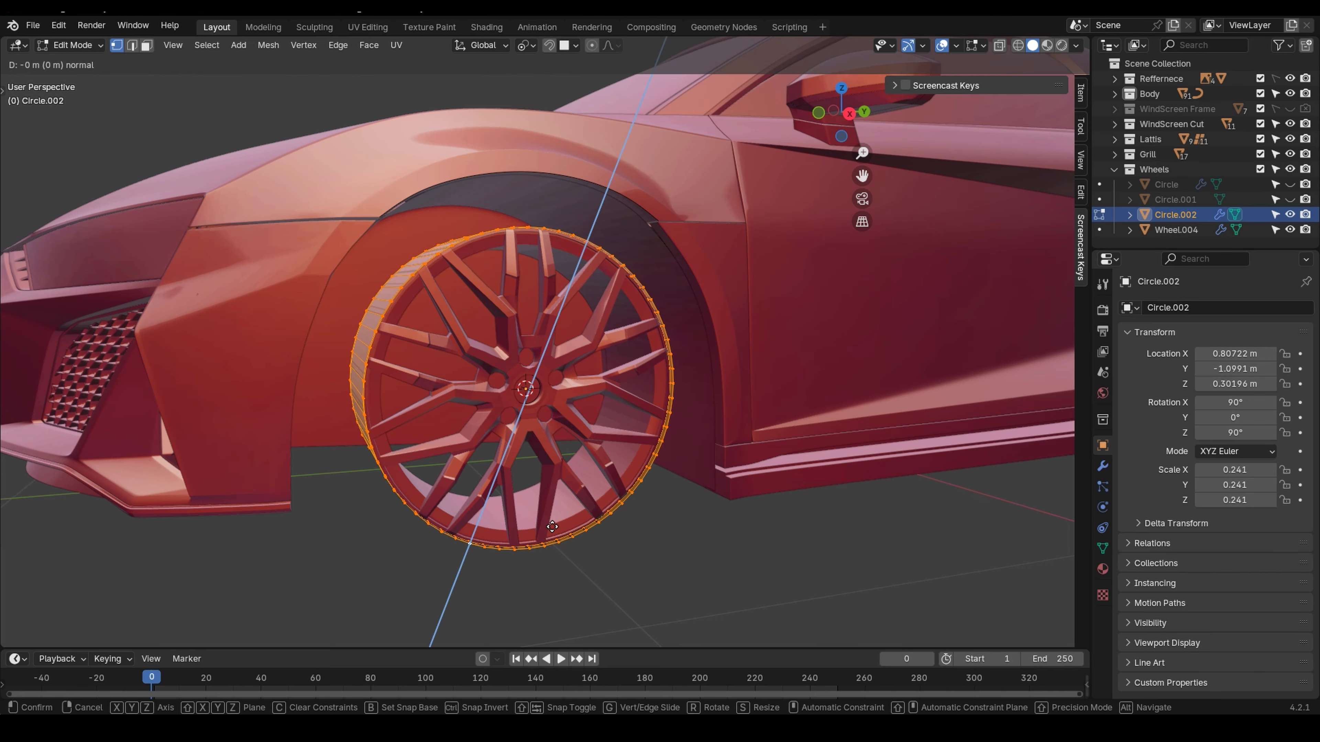
{"action": "right_click", "coordinate": [552, 526]}
- Enable the Screencast Keys display and show the wheel in the right orthographic view
{"action": "left_click", "coordinate": [902, 86]}
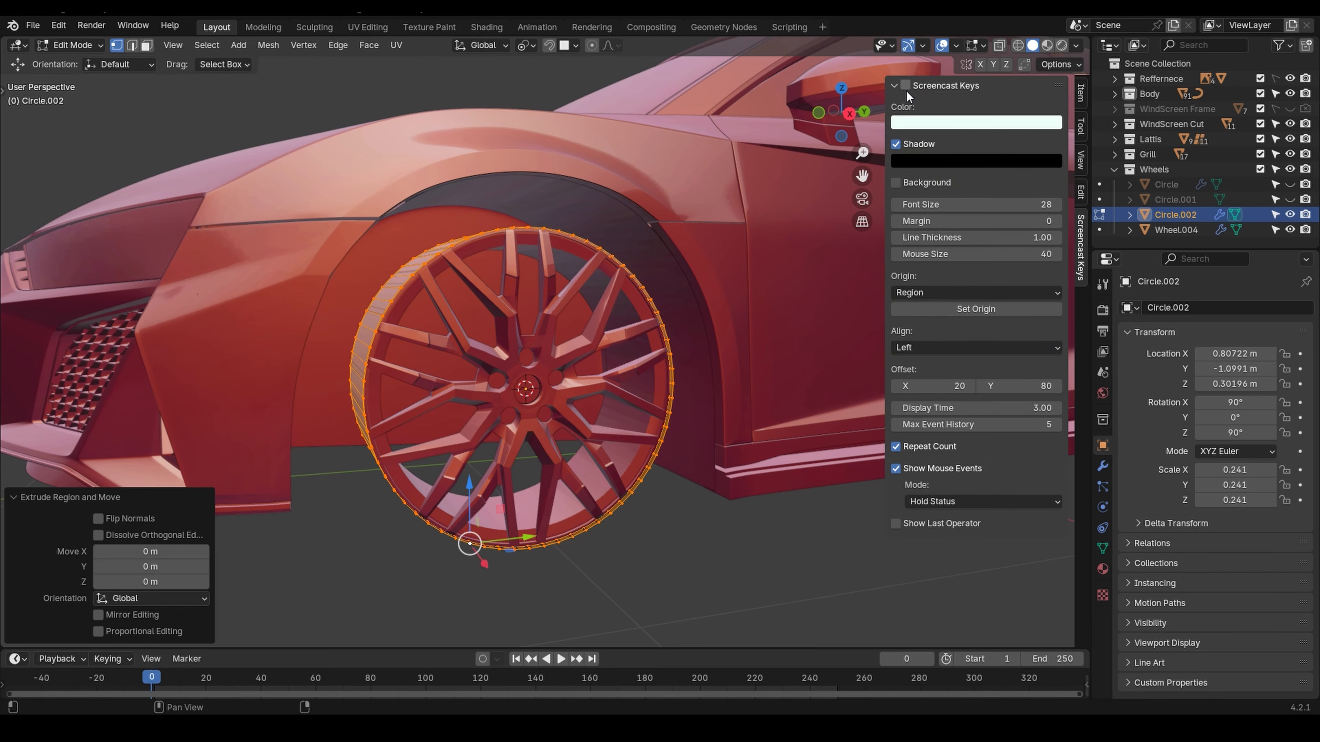
{"action": "middle_click_drag", "start_coordinate": [620, 433], "coordinate": [559, 418]}
{"action": "key", "text": "grave"}
{"action": "left_click", "coordinate": [669, 418]}
{"action": "middle_click_drag", "start_coordinate": [739, 556], "coordinate": [716, 534], "text": "shift"}
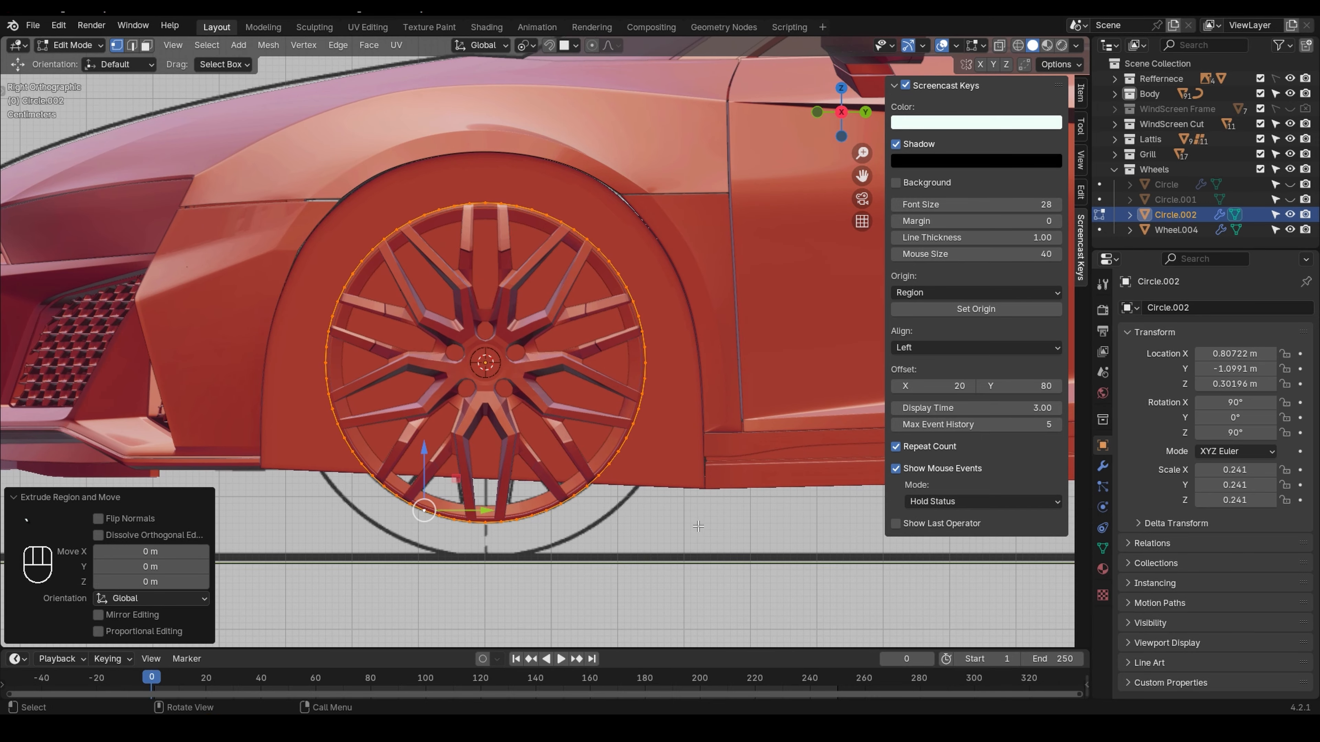
- Set the transform pivot to Median Point and scale the extruded edge loop to about 1.2, matching the reference tire outline
{"action": "left_click", "coordinate": [522, 45]}
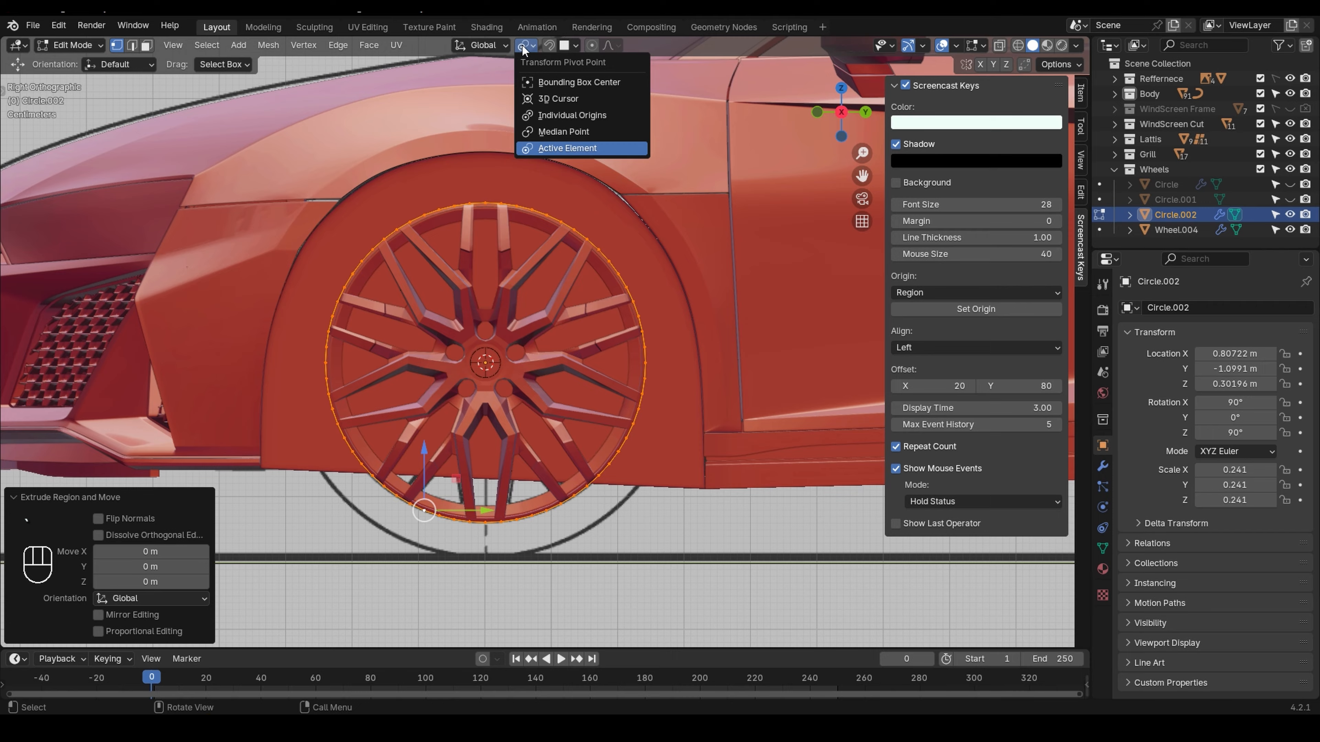
{"action": "left_click", "coordinate": [555, 131]}
{"action": "key", "text": "s"}
{"action": "key", "text": "shift"}
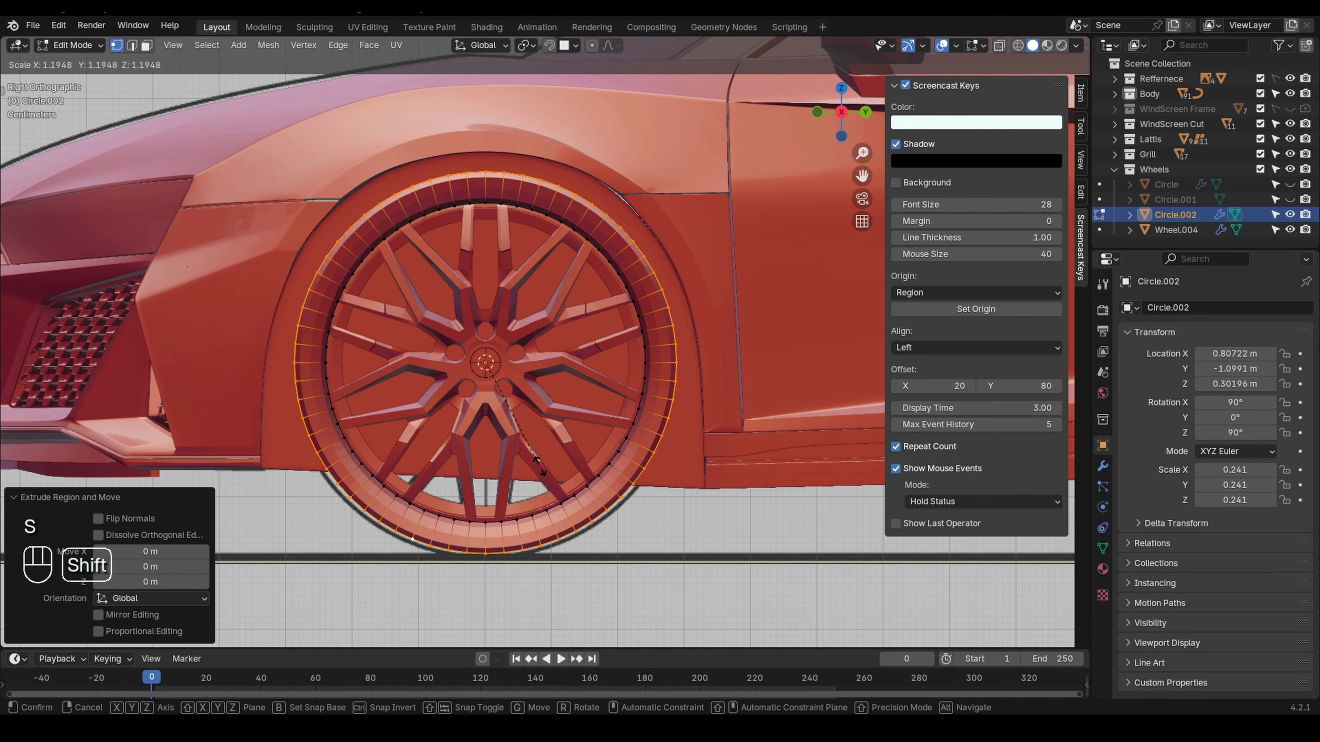
{"action": "left_click", "coordinate": [551, 493]}
- Isolate the tire mesh in local view and turn off its Subdivision modifier's viewport display
{"action": "middle_click_drag", "start_coordinate": [551, 492], "coordinate": [540, 437]}
{"action": "key", "text": "KP_Divide"}
{"action": "left_click", "coordinate": [1104, 465]}
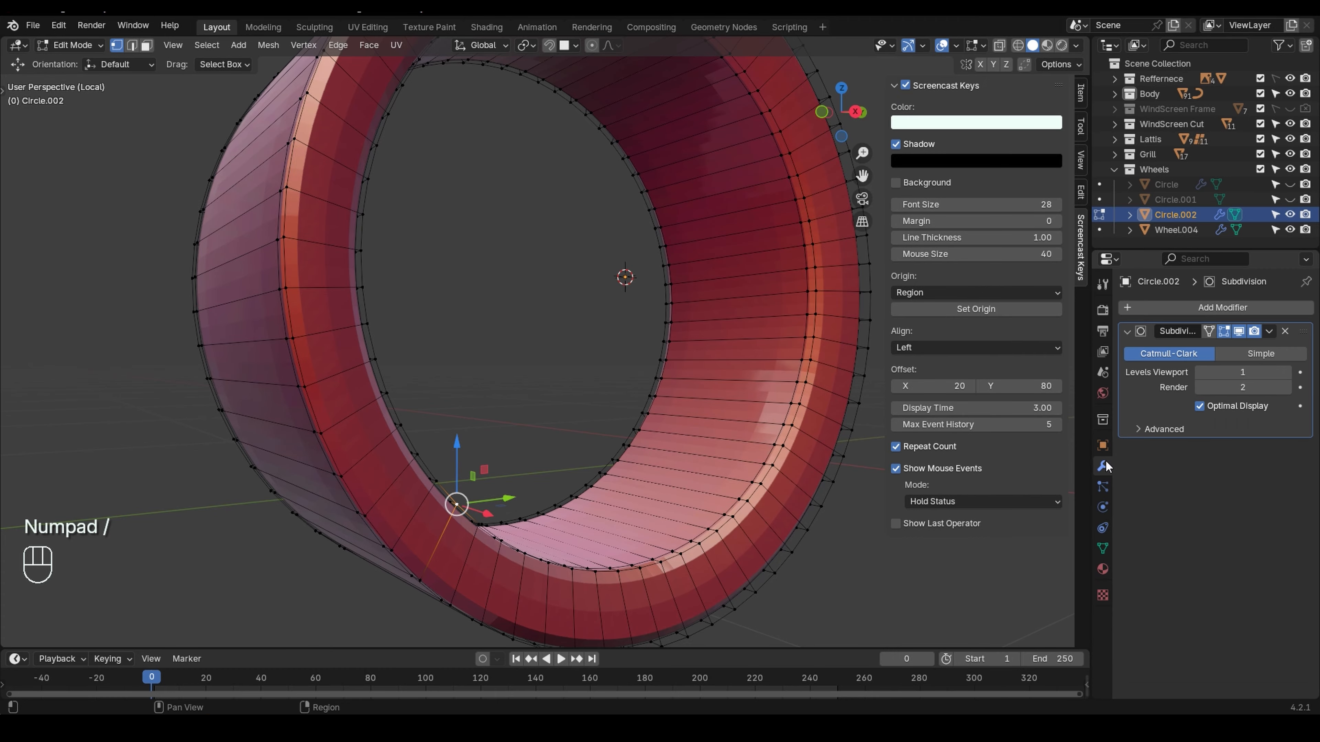
{"action": "left_click", "coordinate": [1241, 332]}
{"action": "middle_click_drag", "start_coordinate": [499, 483], "coordinate": [422, 445]}
{"action": "scroll", "coordinate": [422, 446], "scroll_direction": "down", "scroll_amount": 1}
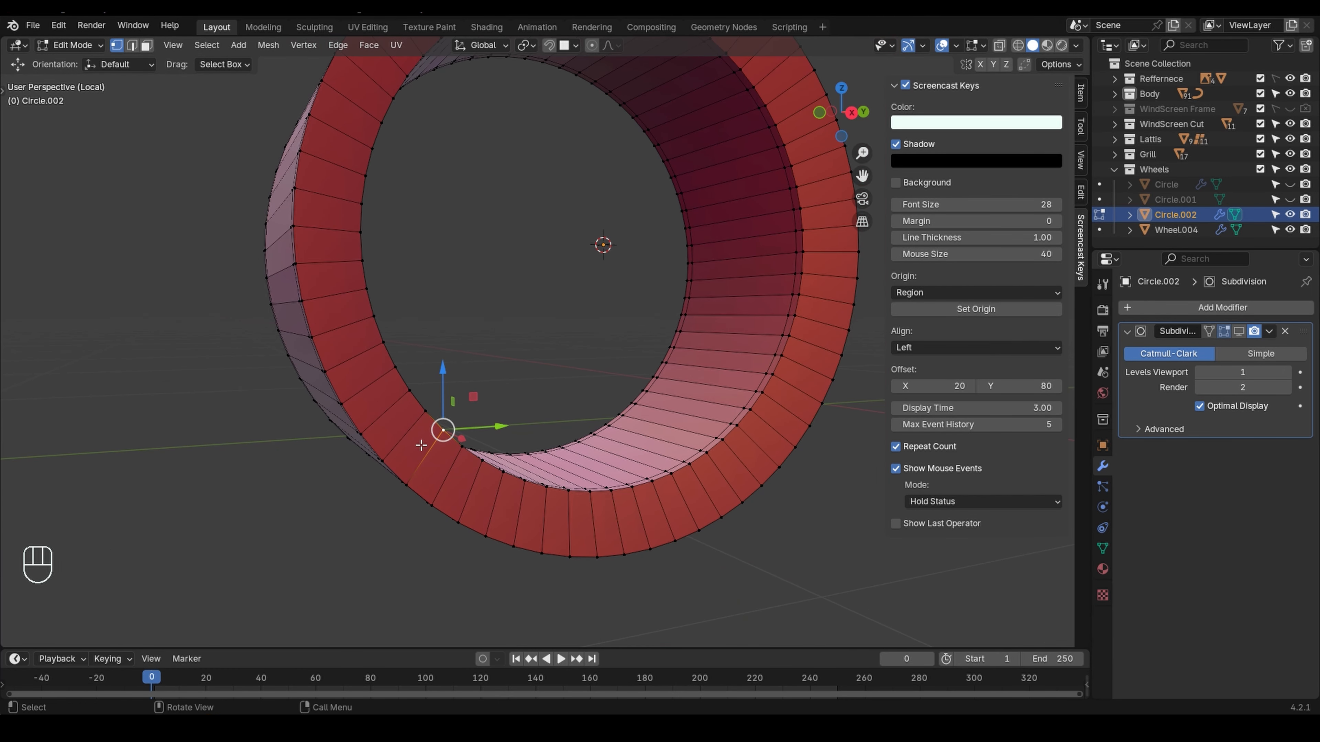
- Add three centred, evenly spaced loop cuts around the tire's outward-facing sidewall
{"action": "key", "text": "ctrl+r"}
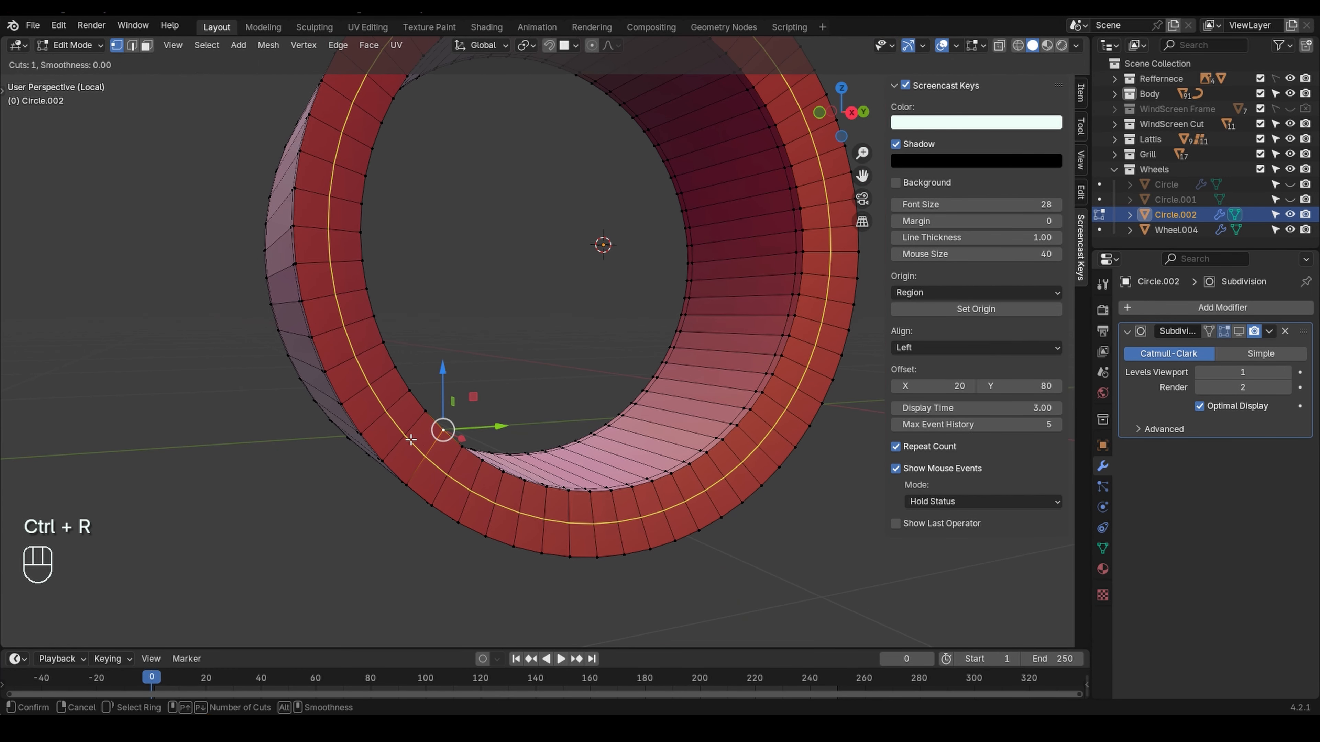
{"action": "key", "text": "KP_3"}
{"action": "left_click", "coordinate": [410, 439]}
{"action": "right_click", "coordinate": [410, 440]}
- Try to bulge the sidewall's three new loops outward with Shrink/Fatten in a see-through front view
{"action": "middle_click_drag", "start_coordinate": [411, 440], "coordinate": [555, 428]}
{"action": "key", "text": "grave"}
{"action": "left_click", "coordinate": [639, 406]}
{"action": "middle_click_drag", "start_coordinate": [639, 407], "coordinate": [533, 431], "text": "shift"}
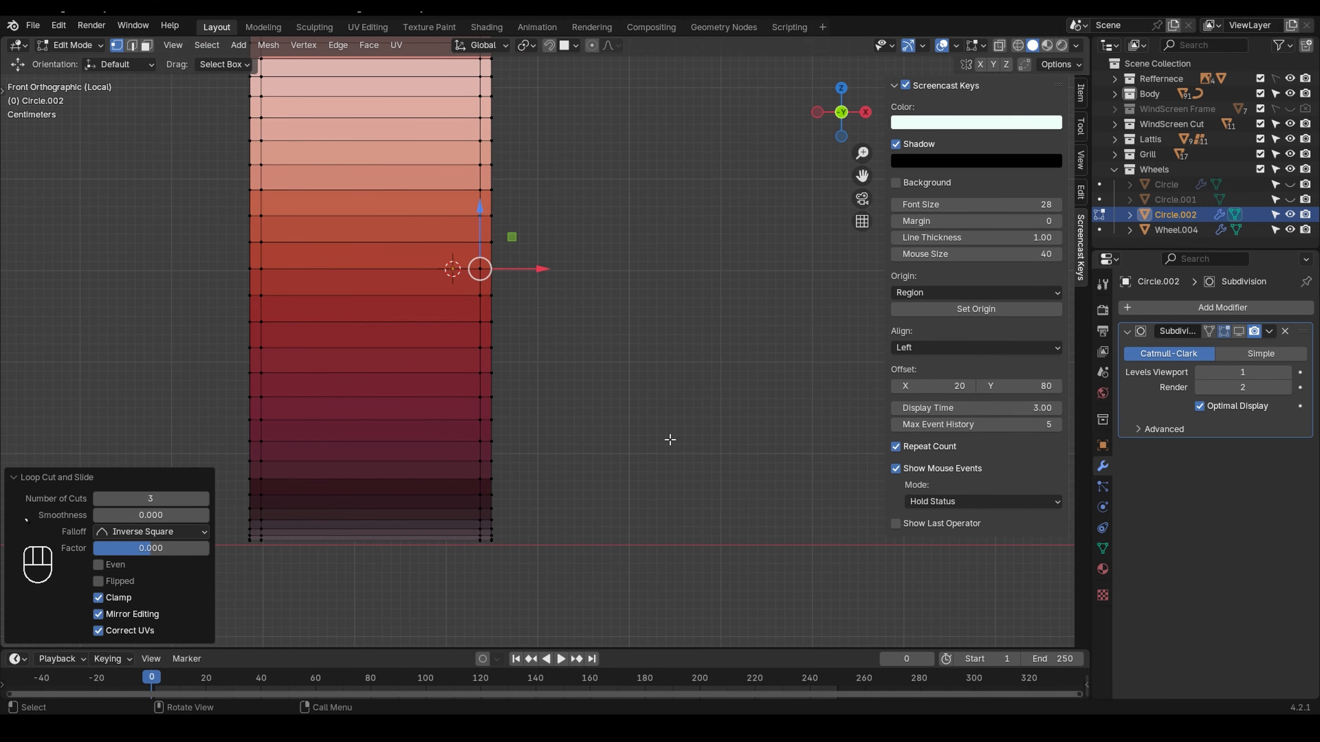
{"action": "key", "text": "alt+z"}
{"action": "key", "text": "alt+s"}
{"action": "key", "text": "shift"}
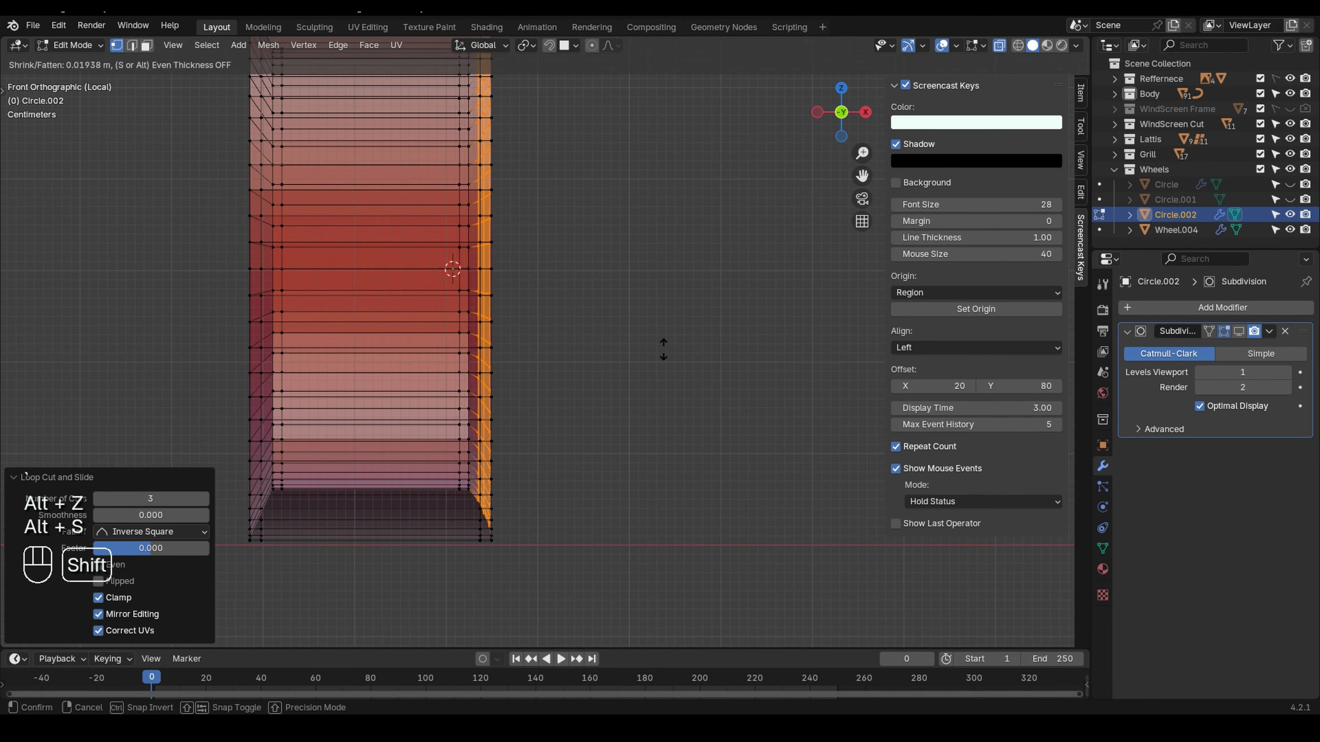
{"action": "left_click", "coordinate": [662, 295]}
{"action": "key", "text": "alt+z"}
- Try to push the sidewall's middle loop farther outward with Shrink/Fatten, and undo the attempt
{"action": "middle_click_drag", "start_coordinate": [618, 436], "coordinate": [278, 438]}
{"action": "key", "text": "alt+z"}
{"action": "key", "text": "KP_1"}
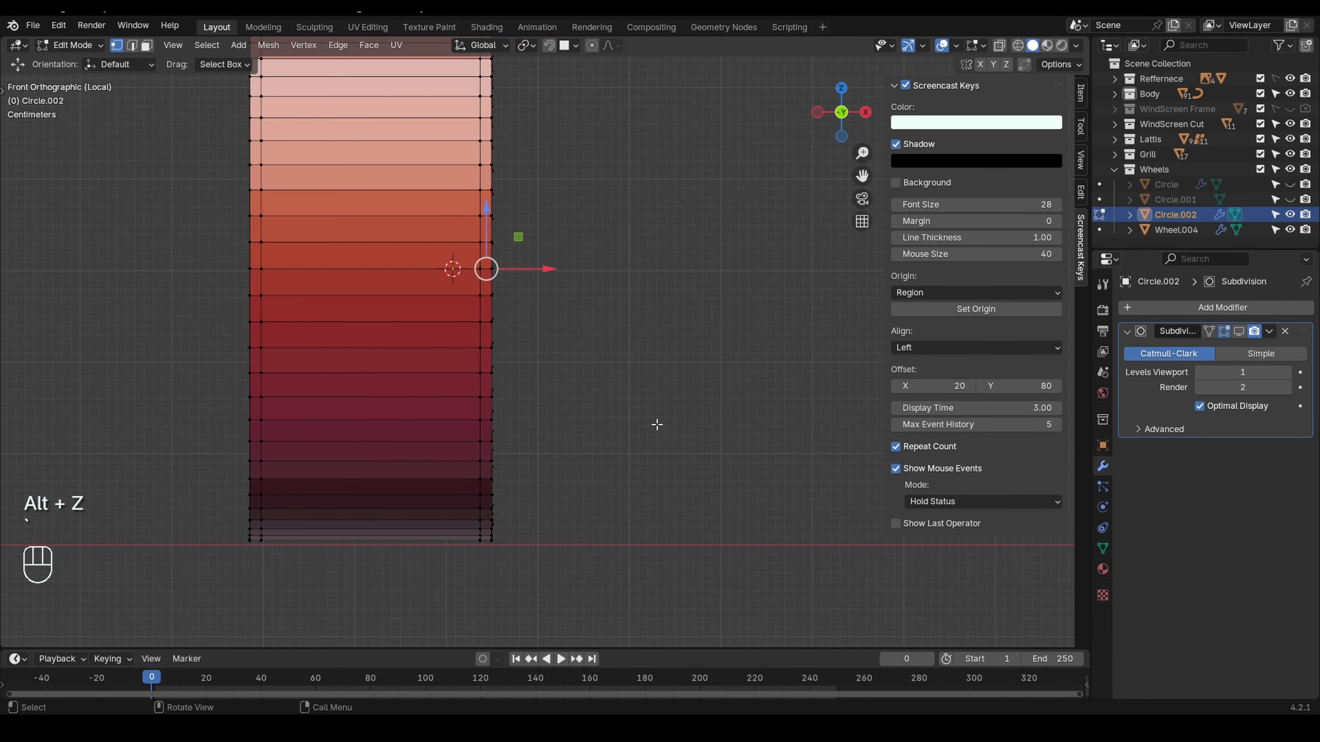
{"action": "key", "text": "alt+s"}
{"action": "key", "text": "shift"}
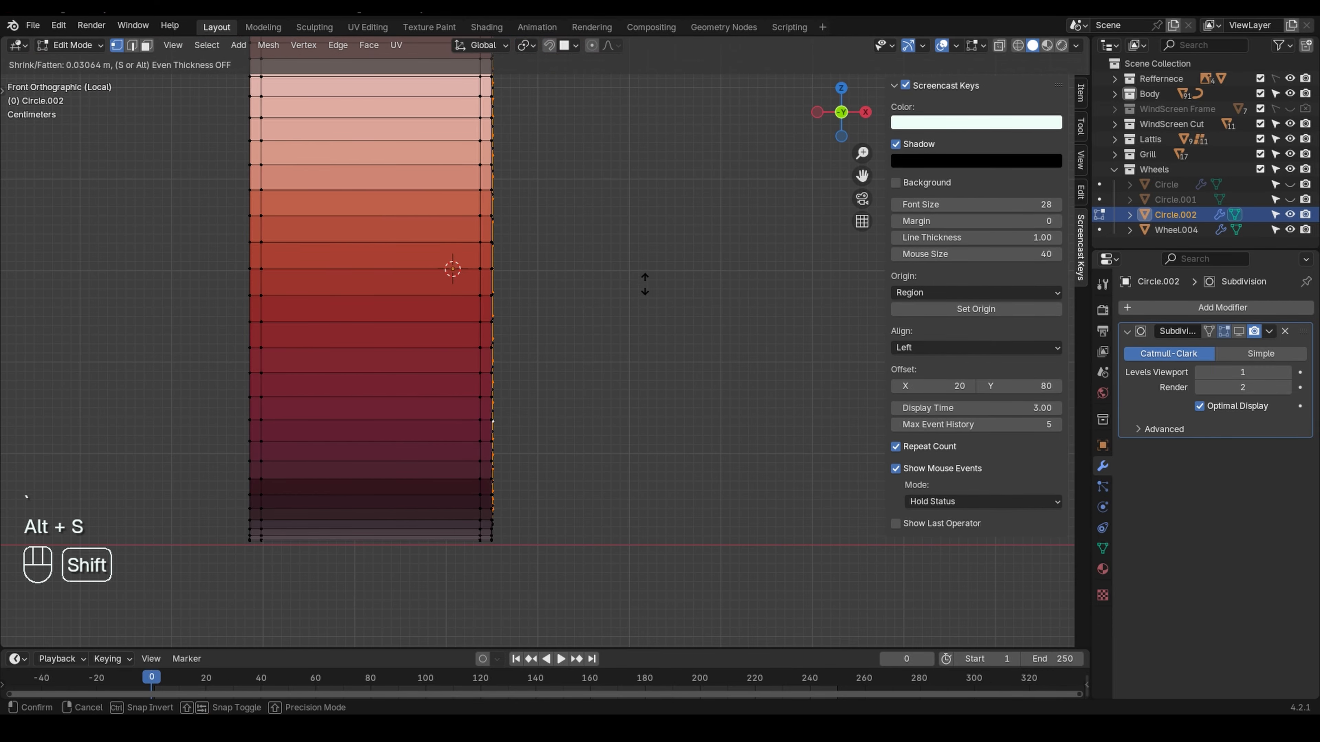
{"action": "left_click", "coordinate": [644, 284]}
{"action": "middle_click_drag", "start_coordinate": [644, 284], "coordinate": [587, 352]}
{"action": "key", "text": "ctrl+z"}
- Repeat the outward Shrink/Fatten on the middle loop with see-through display on, and undo it
{"action": "key", "text": "alt+z"}
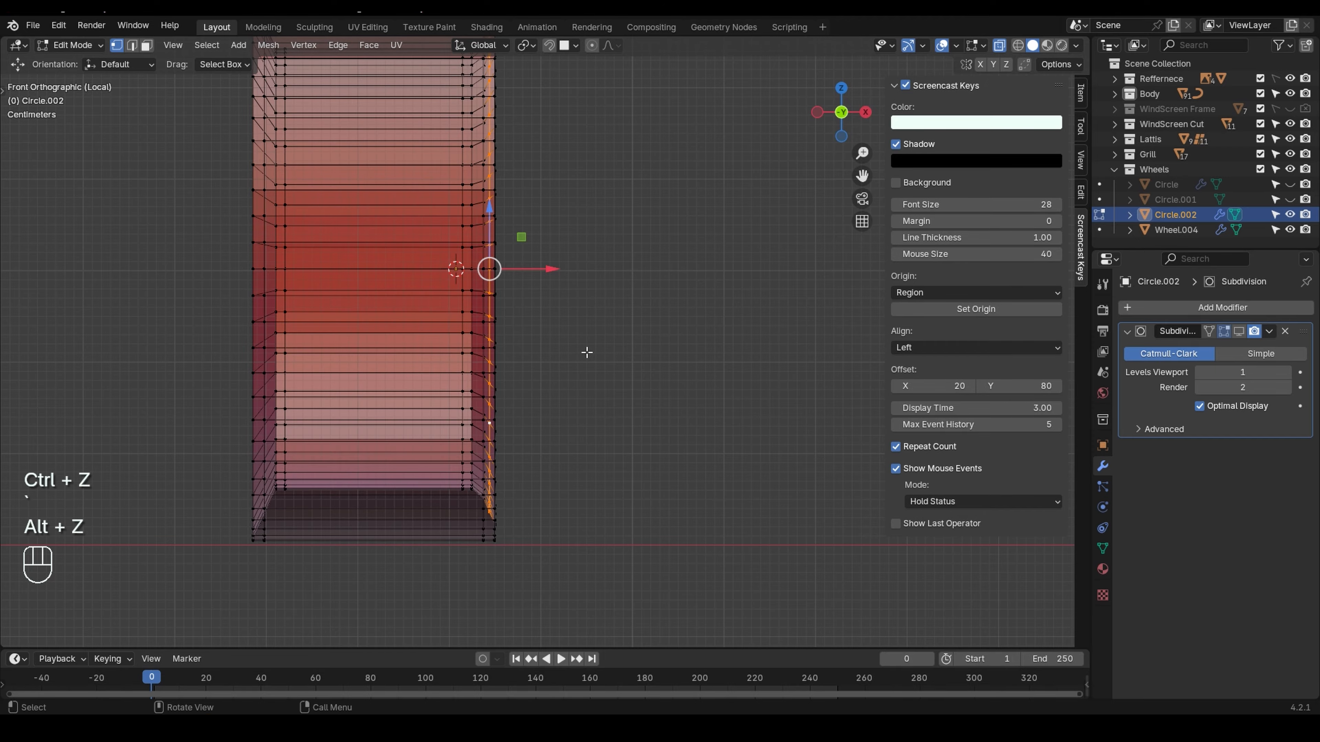
{"action": "key", "text": "alt+s"}
{"action": "key", "text": "shift"}
{"action": "left_click", "coordinate": [582, 202]}
{"action": "key", "text": "alt+z"}
{"action": "middle_click_drag", "start_coordinate": [581, 201], "coordinate": [457, 291]}
{"action": "key", "text": "ctrl+z"}
- Try Shrink/Fatten on the middle loop again from the front and an angled view, undoing the last change
{"action": "middle_click_drag", "start_coordinate": [704, 321], "coordinate": [691, 312]}
{"action": "key", "text": "grave"}
{"action": "key", "text": "grave"}
{"action": "key", "text": "alt+s"}
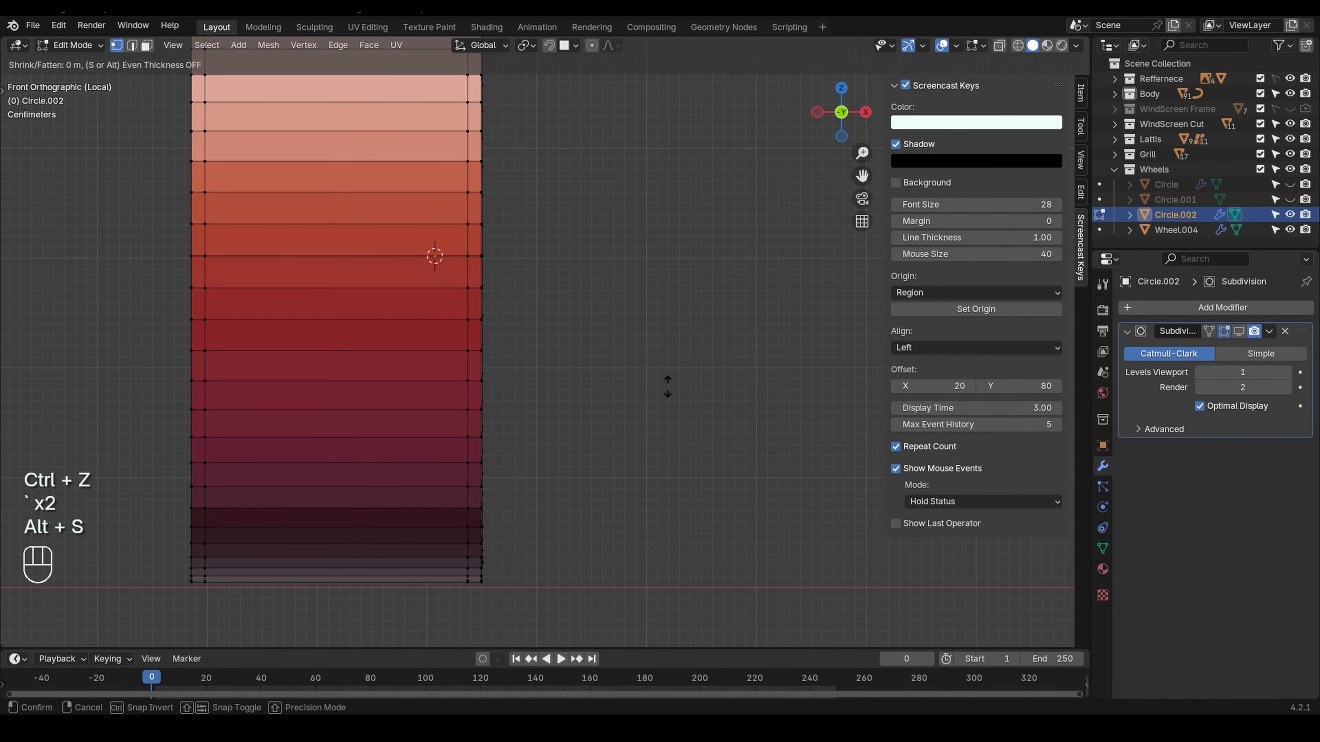
{"action": "key", "text": "shift"}
{"action": "left_click", "coordinate": [668, 387]}
{"action": "middle_click_drag", "start_coordinate": [668, 388], "coordinate": [479, 194]}
{"action": "key", "text": "alt+s"}
{"action": "left_click", "coordinate": [479, 194]}
{"action": "key", "text": "ctrl+z"}
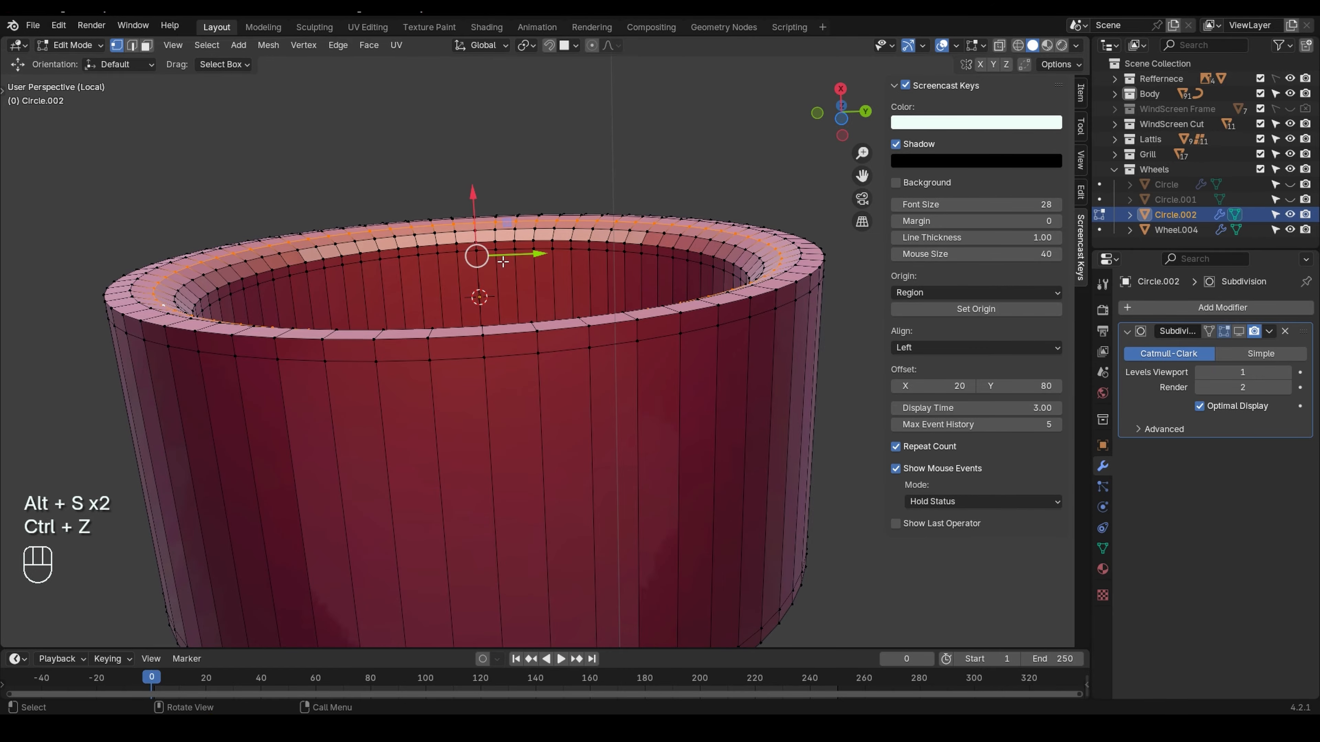
- Move the selected sidewall loop about 0.002 m along the global X axis
{"action": "key", "text": "g"}
{"action": "key", "text": "z"}
{"action": "key", "text": "x"}
{"action": "key", "text": "shift"}
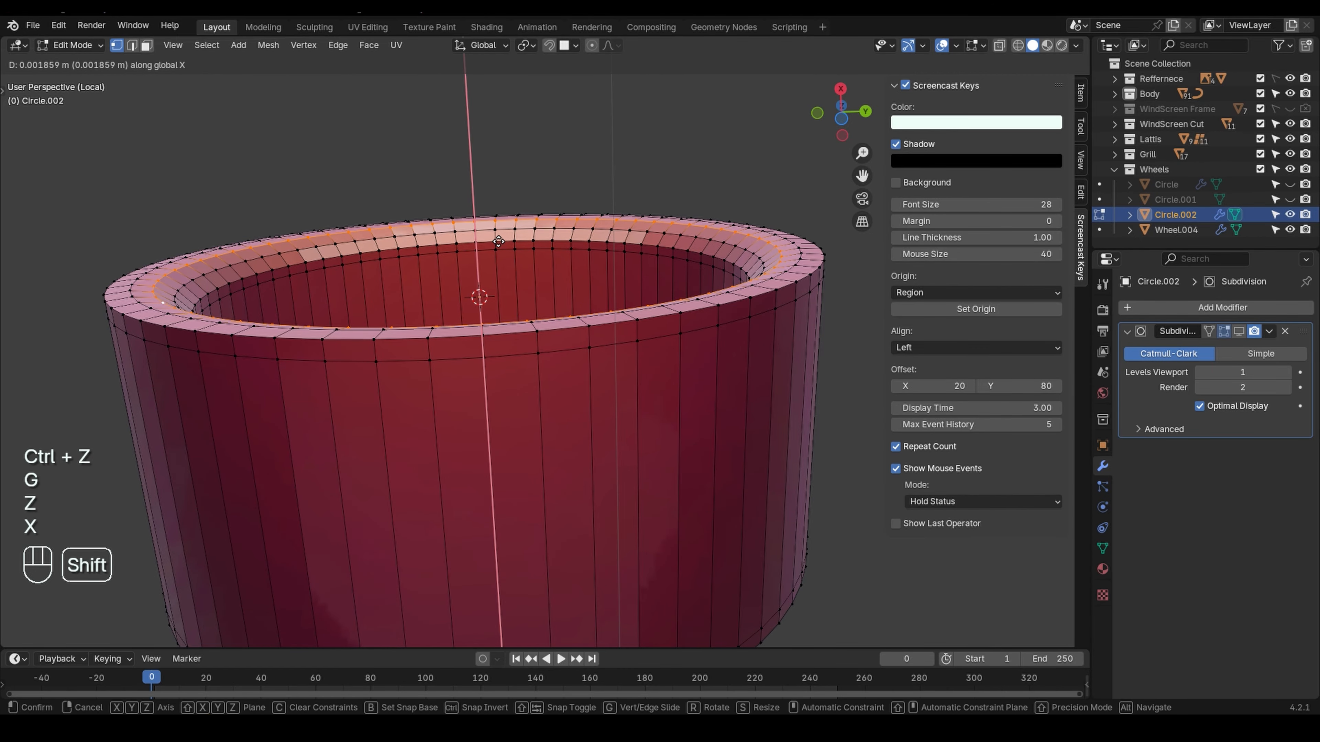
{"action": "left_click", "coordinate": [498, 240]}
- Select the neighbouring sidewall loop nearer the tire's outer edge and move it slightly outward along X
{"action": "left_click", "coordinate": [202, 321], "text": "alt"}
{"action": "key", "text": "g"}
{"action": "key", "text": "x"}
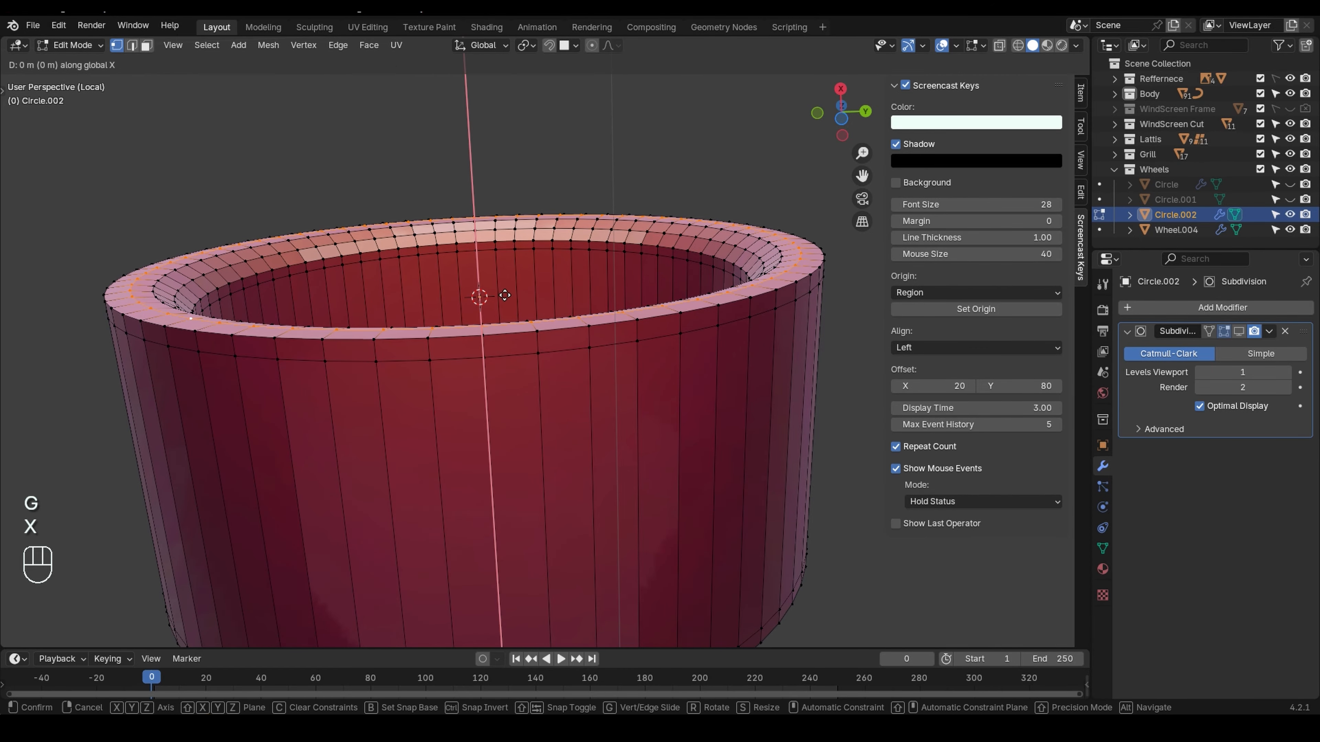
{"action": "key", "text": "shift"}
{"action": "left_click", "coordinate": [504, 263]}
- Bevel the edge loop where the first sidewall meets the tread, using four segments
{"action": "middle_click_drag", "start_coordinate": [503, 263], "coordinate": [577, 402]}
{"action": "scroll", "coordinate": [589, 418], "scroll_direction": "down", "scroll_amount": 1}
{"action": "scroll", "coordinate": [372, 401], "scroll_direction": "up", "scroll_amount": 3}
{"action": "middle_click_drag", "start_coordinate": [372, 401], "coordinate": [512, 326]}
{"action": "left_click", "coordinate": [491, 305], "text": "alt"}
{"action": "middle_click_drag", "start_coordinate": [474, 387], "coordinate": [520, 442]}
{"action": "scroll", "coordinate": [436, 405], "scroll_direction": "up", "scroll_amount": 2}
{"action": "left_click", "coordinate": [482, 462], "text": "alt"}
{"action": "key", "text": "ctrl+b"}
{"action": "left_click", "coordinate": [520, 442]}
- Set the bevel width to 0.04 m and copy that value
{"action": "double_click", "coordinate": [163, 409]}
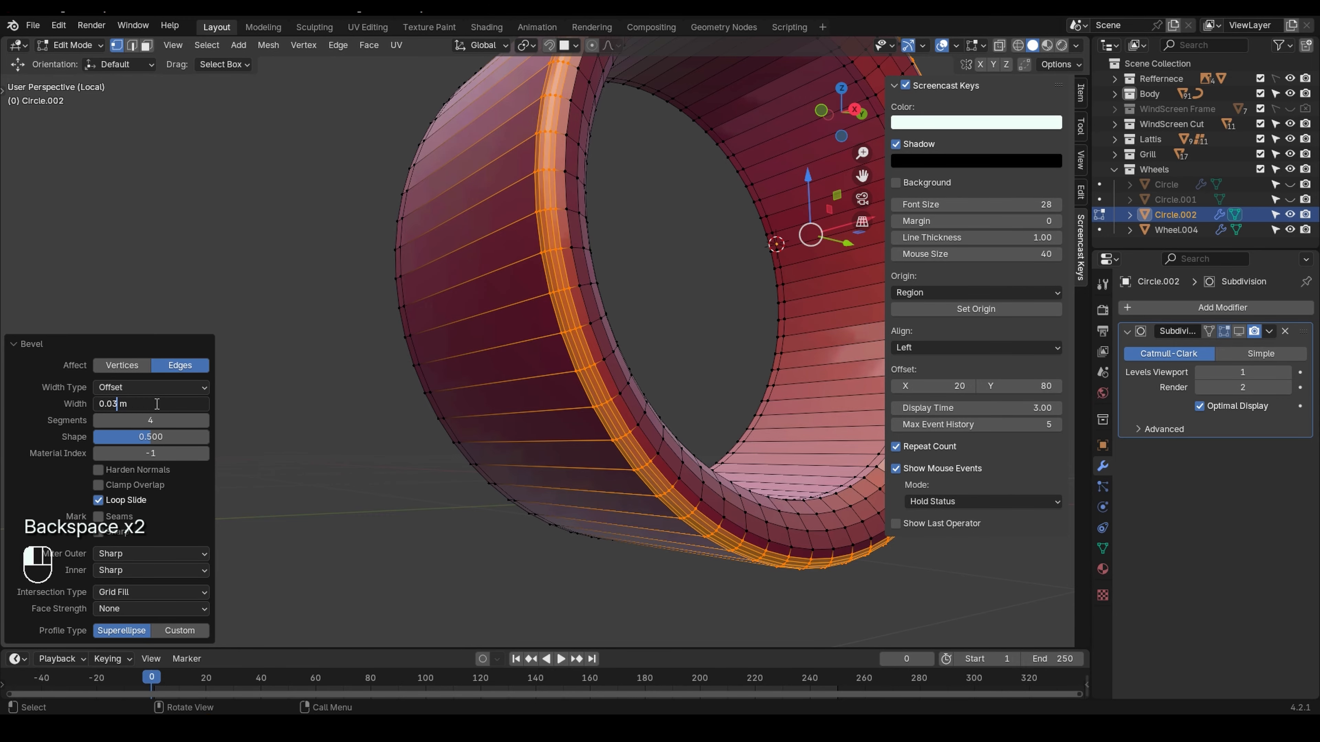
{"action": "key", "text": "Return"}
{"action": "left_click", "coordinate": [157, 404]}
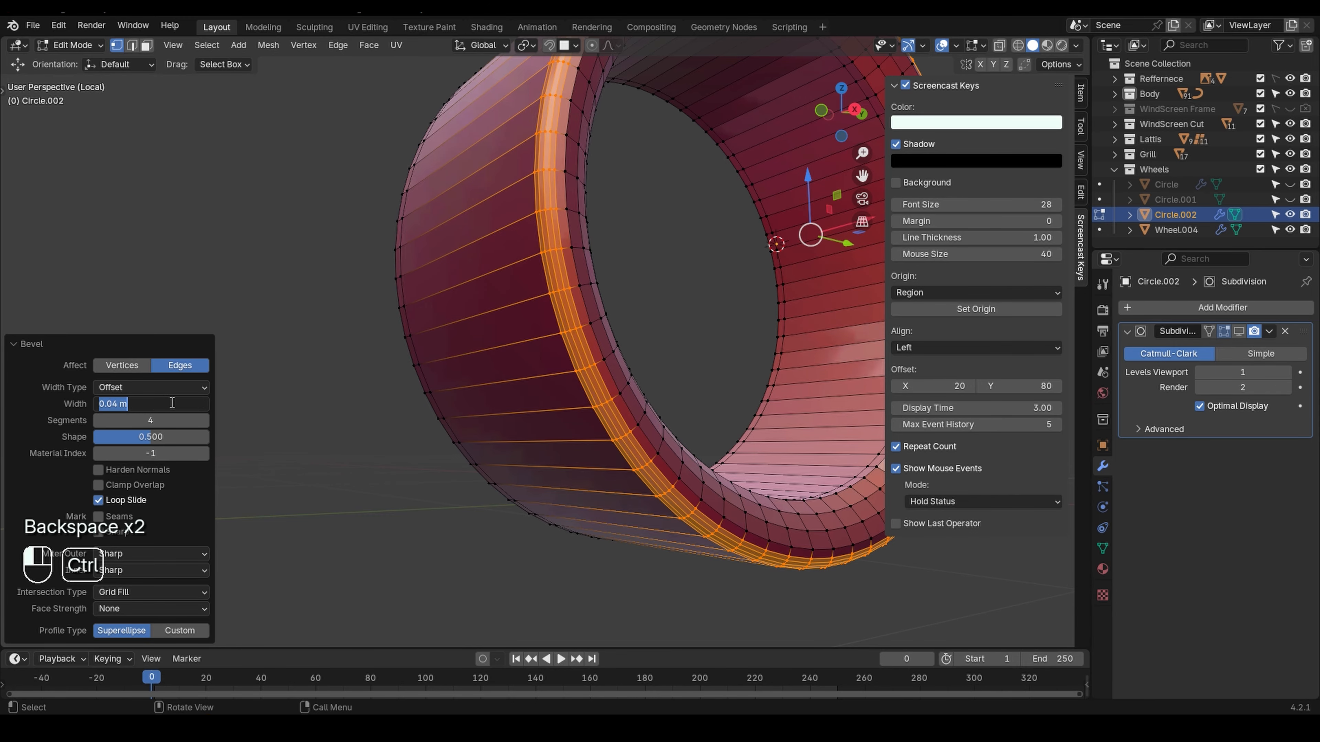
{"action": "key", "text": "Return"}
- Dissolve the support edge loop beside the tread's opposite outer edge
{"action": "middle_click_drag", "start_coordinate": [393, 406], "coordinate": [514, 347]}
{"action": "left_click", "coordinate": [537, 296], "text": "alt"}
{"action": "key", "text": "x"}
{"action": "left_click", "coordinate": [533, 295]}
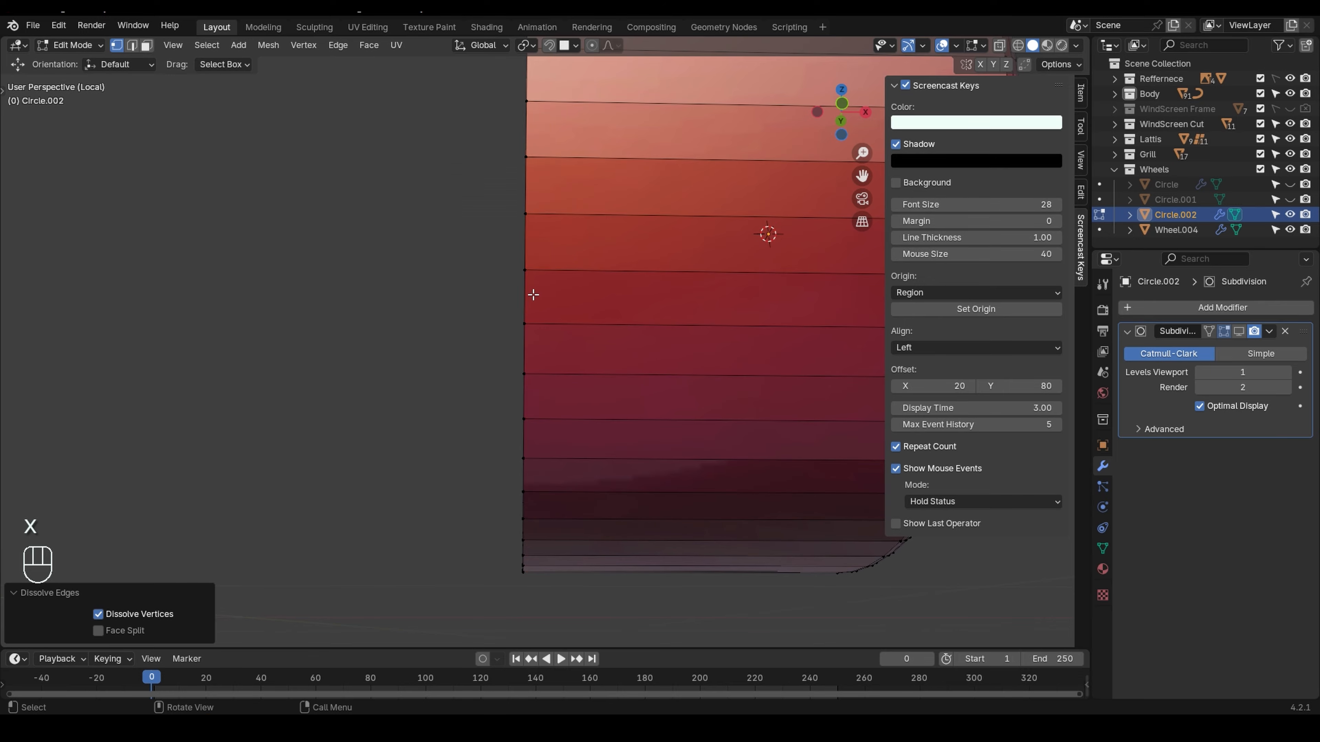
- Bevel the opposite outer edge loop of the tread with four segments and a width of 0.04 m
{"action": "left_click", "coordinate": [525, 295], "text": "alt"}
{"action": "key", "text": "ctrl+b"}
{"action": "left_click", "coordinate": [421, 316]}
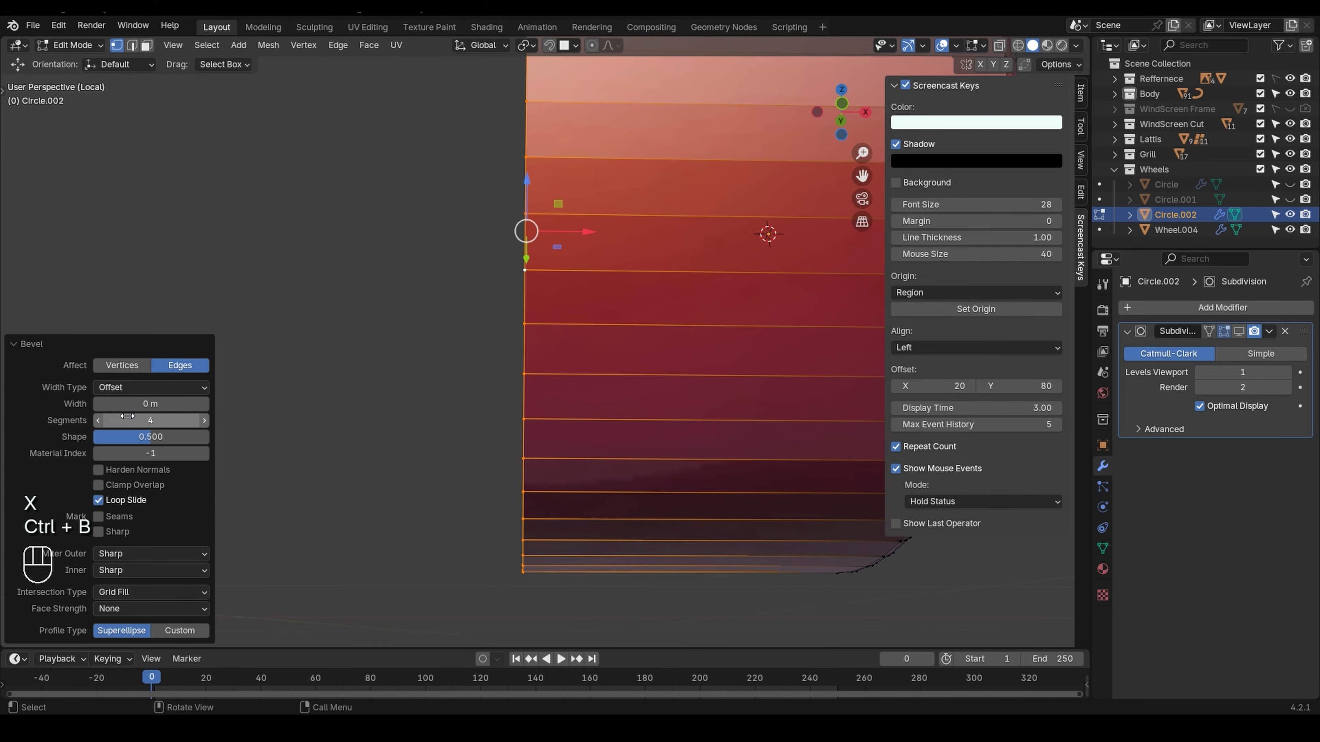
{"action": "left_click", "coordinate": [135, 404]}
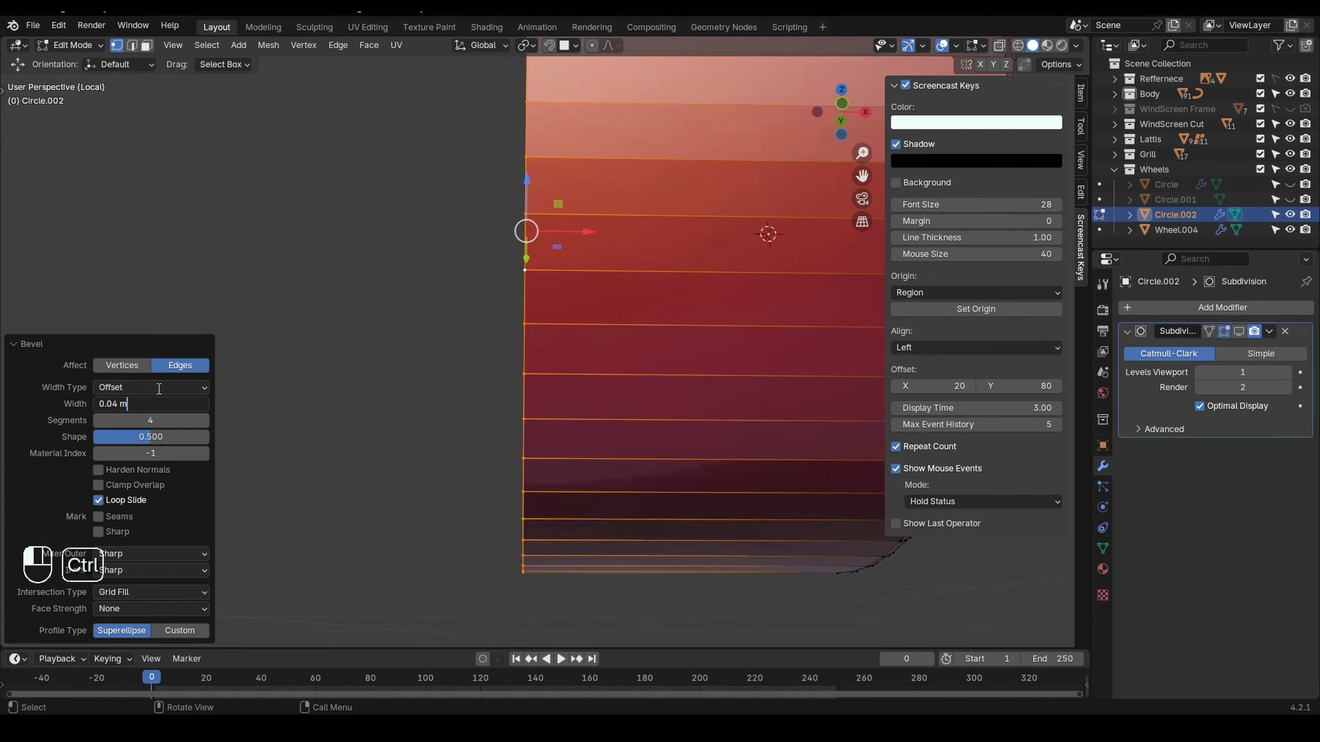
{"action": "key", "text": "Return"}
- Add three centred loop cuts around the opposite sidewall
{"action": "middle_click_drag", "start_coordinate": [413, 314], "coordinate": [478, 333]}
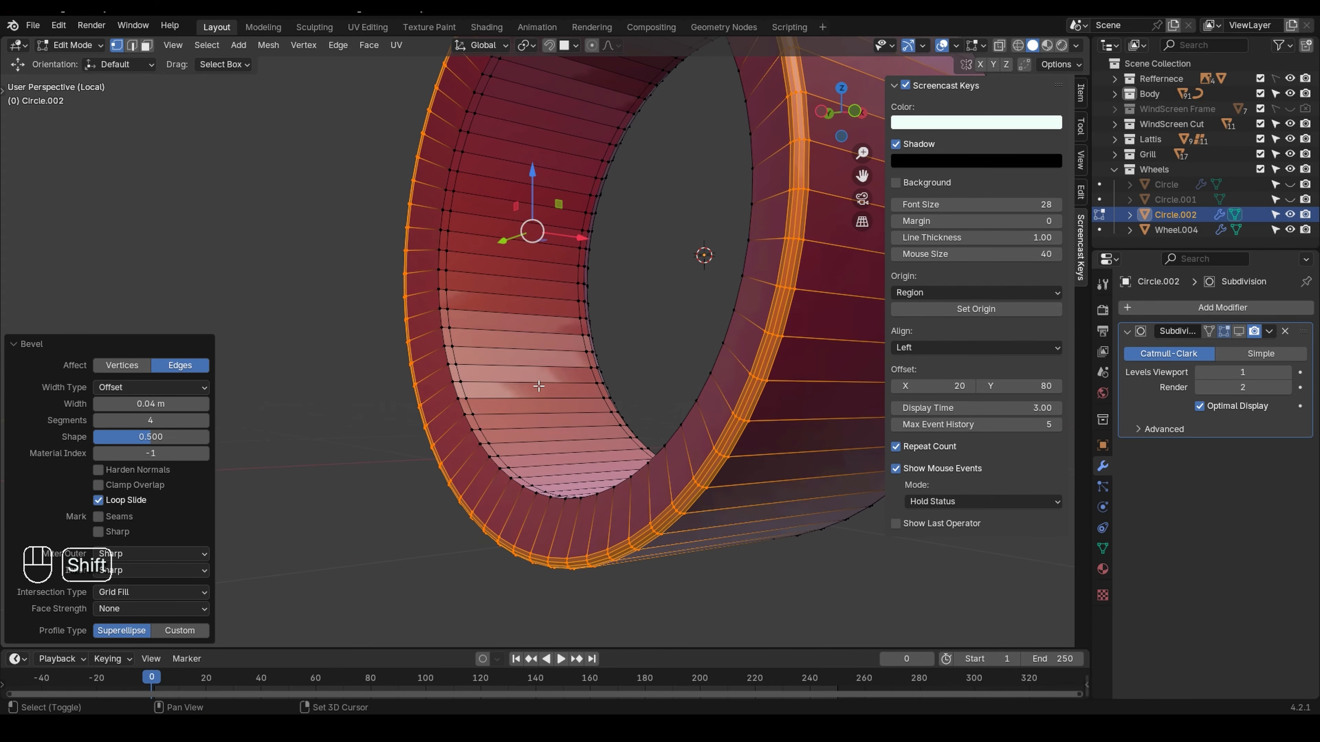
{"action": "middle_click_drag", "start_coordinate": [566, 504], "coordinate": [461, 528], "text": "shift"}
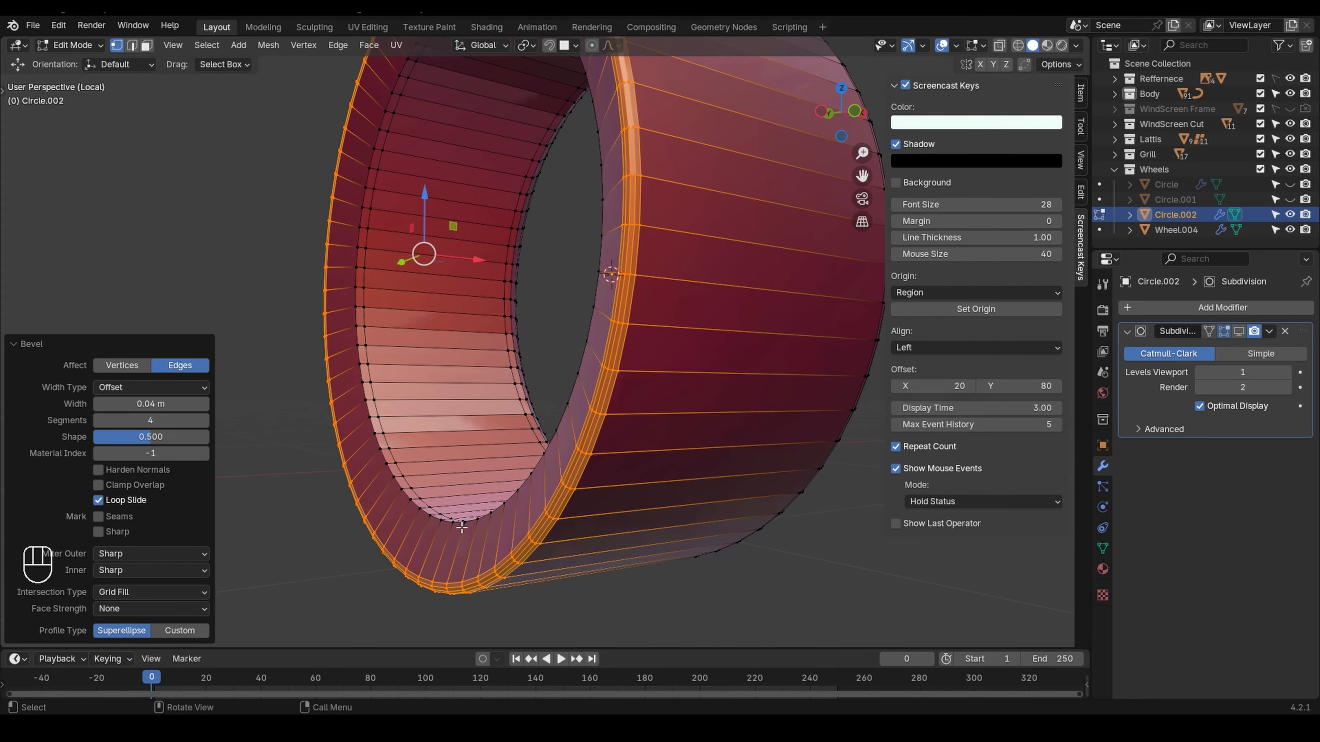
{"action": "left_click", "coordinate": [467, 553]}
{"action": "right_click", "coordinate": [467, 553]}
{"action": "middle_click_drag", "start_coordinate": [515, 532], "coordinate": [505, 515]}
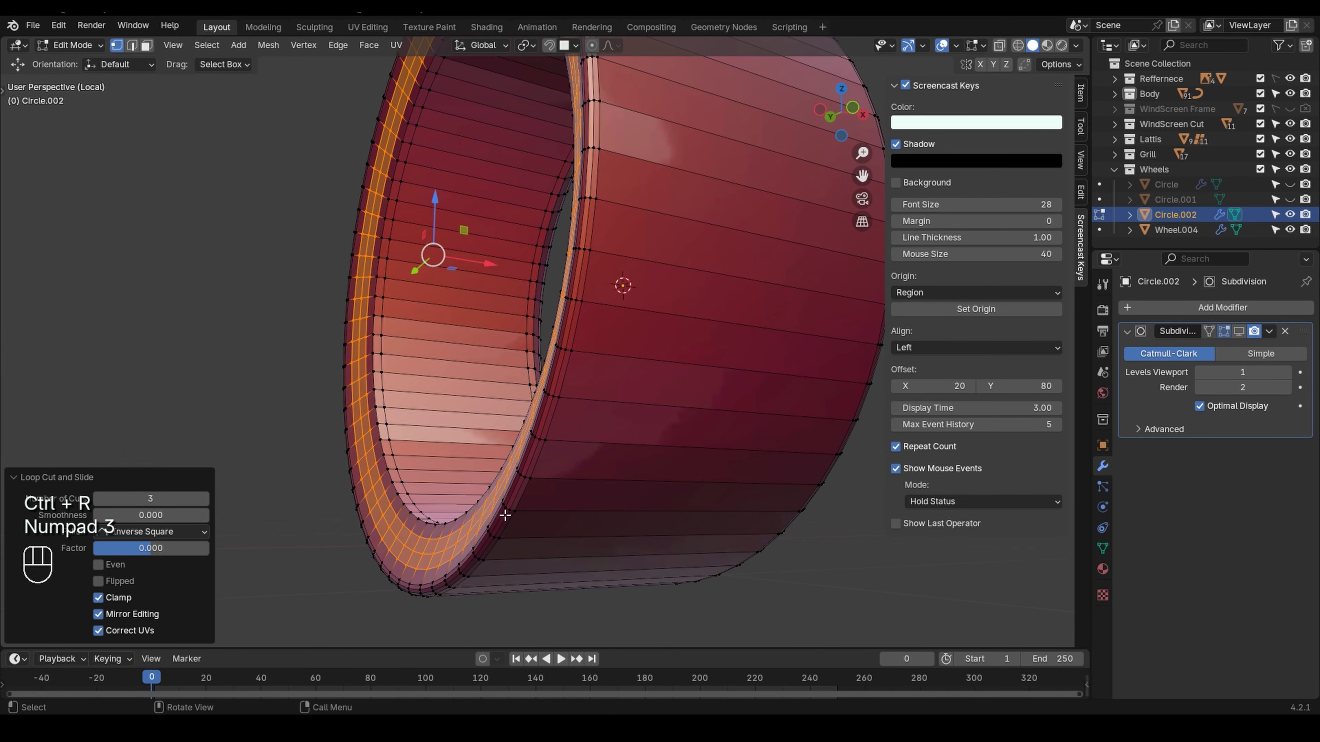
- Bulge the opposite sidewall's three loops outward with Shrink/Fatten in a see-through front view
{"action": "key", "text": "KP_1"}
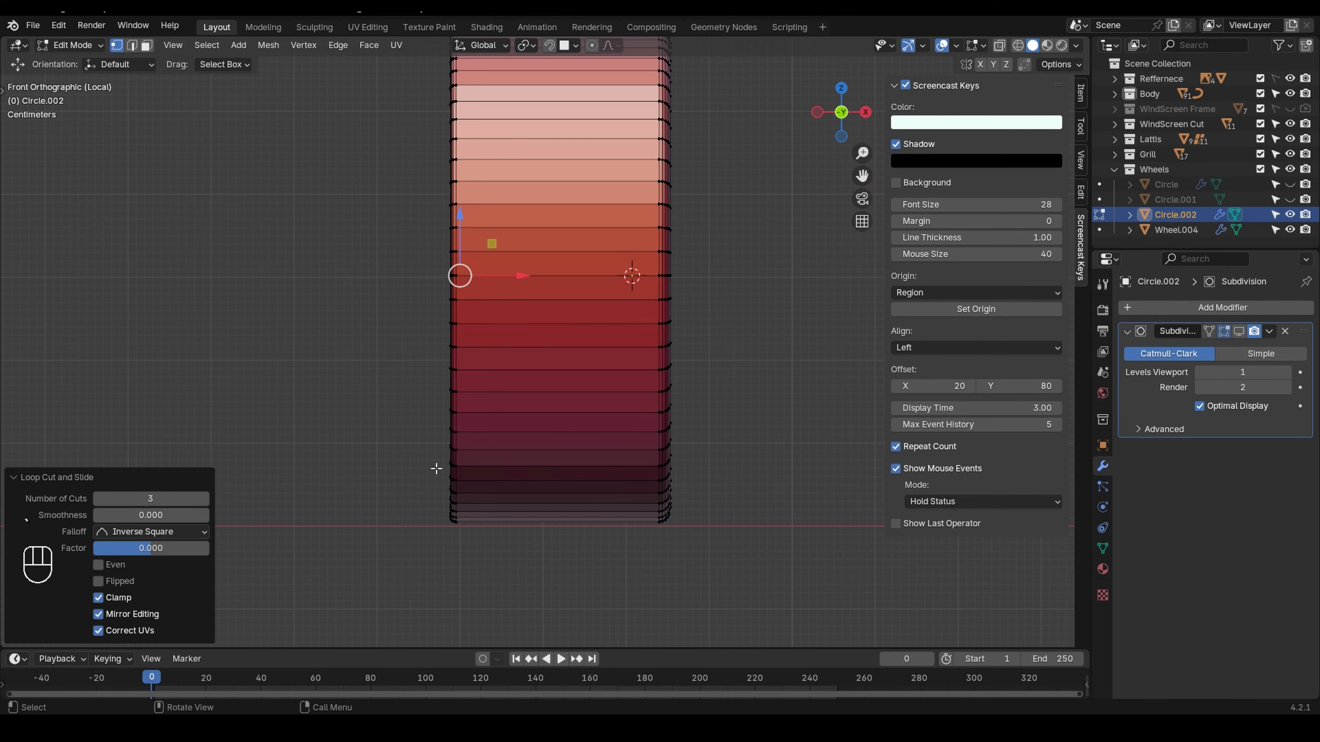
{"action": "key", "text": "alt+z"}
{"action": "scroll", "coordinate": [549, 460], "scroll_direction": "up", "scroll_amount": 1}
{"action": "key", "text": "alt+s"}
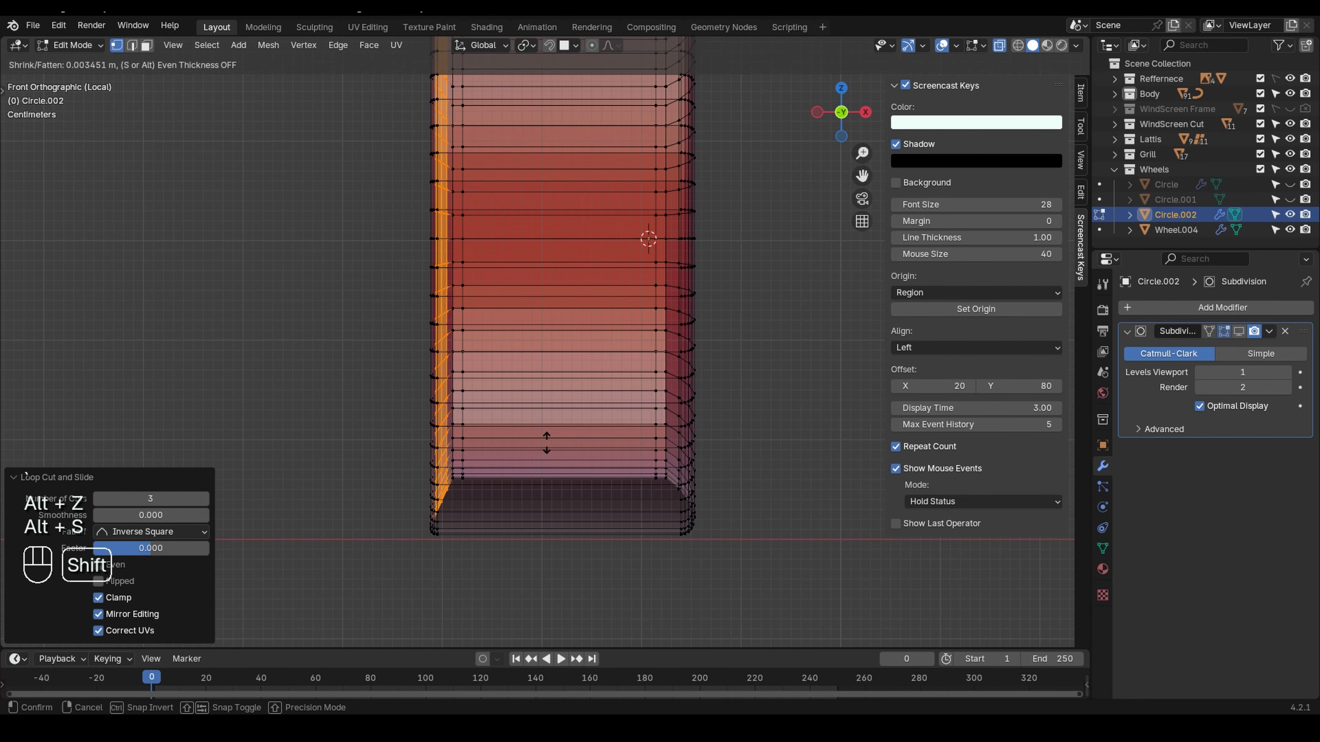
{"action": "left_click", "coordinate": [515, 325]}
{"action": "middle_click_drag", "start_coordinate": [515, 326], "coordinate": [477, 446]}
{"action": "key", "text": "alt+z"}
- Nudge the selected loop on the opposite sidewall slightly along the global X axis
{"action": "scroll", "coordinate": [474, 446], "scroll_direction": "up", "scroll_amount": 2}
{"action": "key", "text": "g"}
{"action": "key", "text": "x"}
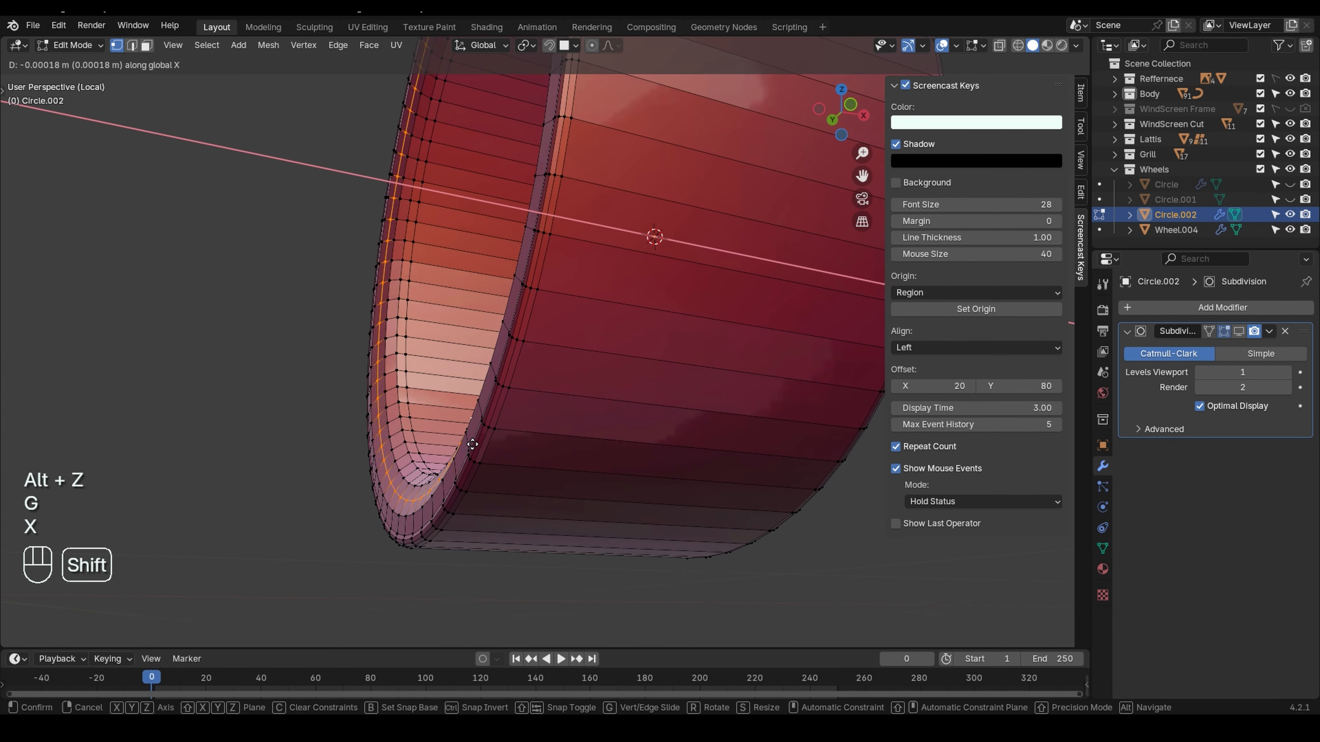
{"action": "left_click", "coordinate": [431, 499]}
- Select the adjacent loop on the opposite sidewall and adjust its position along X
{"action": "left_click", "coordinate": [424, 505], "text": "alt"}
{"action": "middle_click_drag", "start_coordinate": [505, 459], "coordinate": [291, 409]}
{"action": "key", "text": "g"}
{"action": "key", "text": "x"}
{"action": "left_click", "coordinate": [490, 448]}
- Undo the sidewall shaping and bevels back to the three fresh loop cuts on the first sidewall
{"action": "key", "text": "ctrl+z"}
{"action": "key", "text": "ctrl+z"}
{"action": "key", "text": "ctrl+z"}
{"action": "key", "text": "ctrl+z"}
{"action": "key", "text": "ctrl+z"}
{"action": "key", "text": "ctrl+z"}
{"action": "key", "text": "ctrl+z"}
{"action": "key", "text": "ctrl+z"}
{"action": "key", "text": "ctrl+z"}
{"action": "key", "text": "ctrl+z"}
{"action": "key", "text": "ctrl+z"}
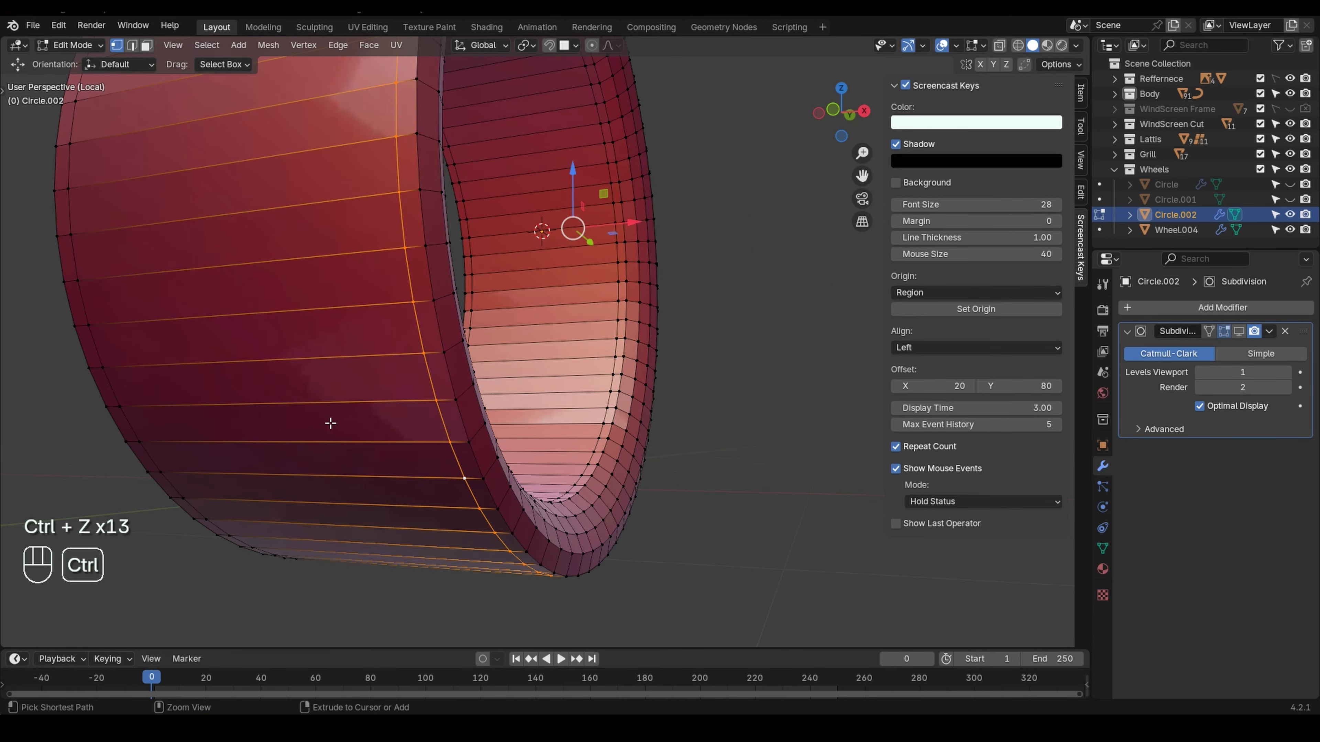
{"action": "key", "text": "ctrl+z"}
{"action": "key", "text": "ctrl+z"}
{"action": "key", "text": "ctrl+z"}
{"action": "key", "text": "ctrl+z"}
{"action": "key", "text": "ctrl+z"}
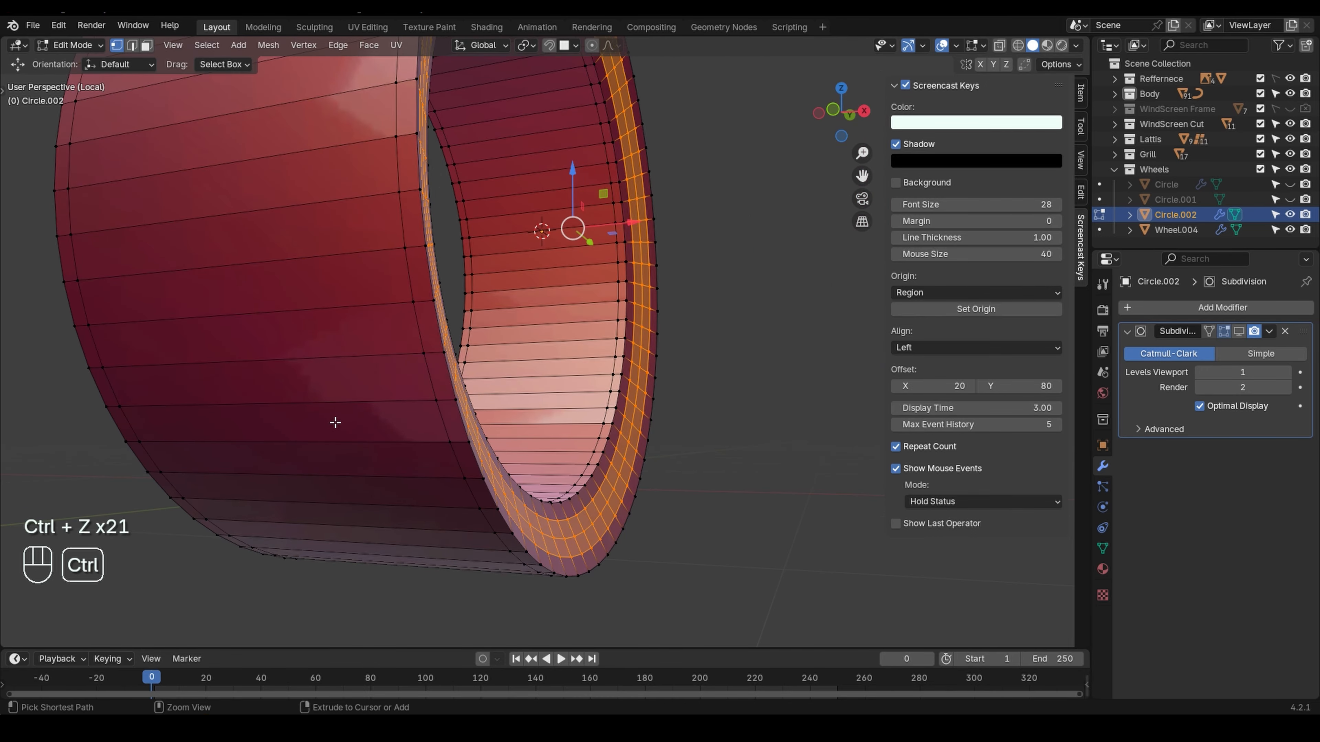
- Add three centred, evenly spaced loop cuts around the tire's other, uncut sidewall
{"action": "middle_click_drag", "start_coordinate": [333, 422], "coordinate": [451, 491]}
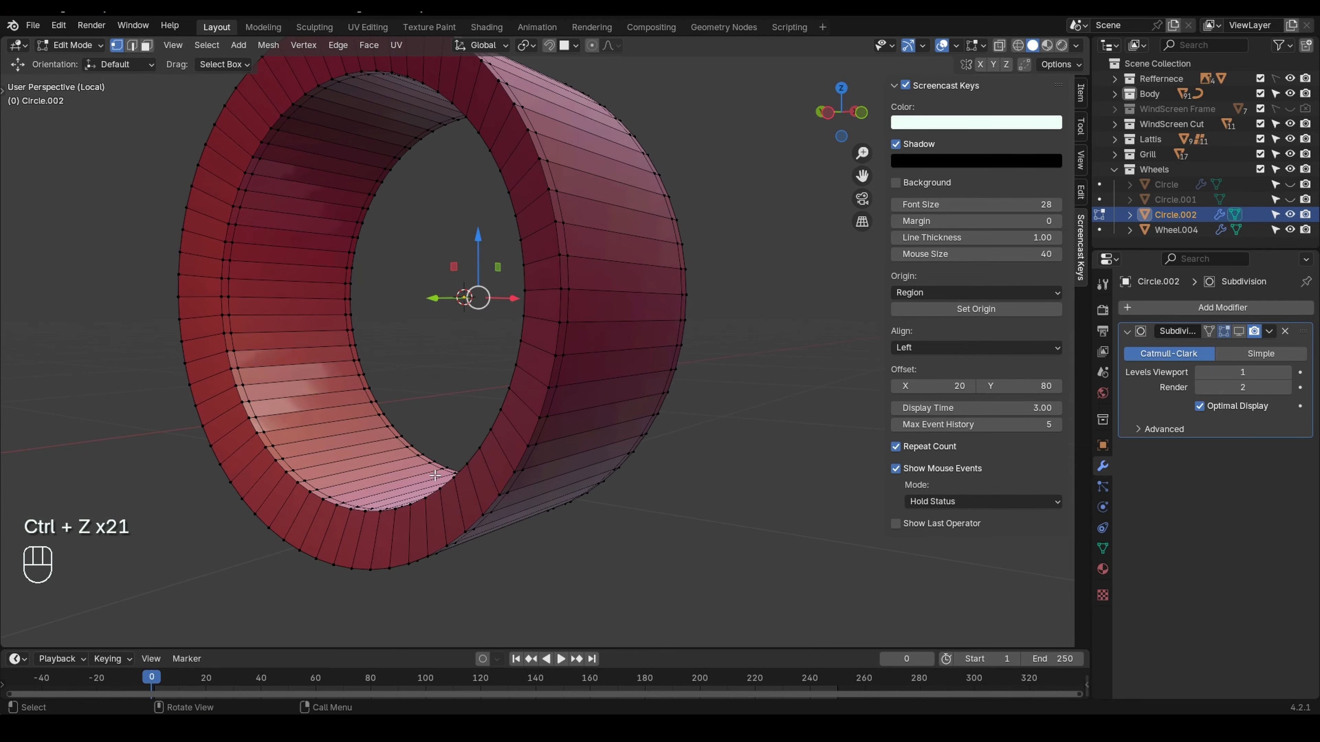
{"action": "key", "text": "ctrl+r"}
{"action": "double_click", "coordinate": [460, 498]}
- Add the first sidewall's three cut loops to the selection so the loops on both sidewalls are selected
{"action": "middle_click_drag", "start_coordinate": [587, 467], "coordinate": [400, 482]}
{"action": "left_click", "coordinate": [392, 553], "text": "alt+shift"}
{"action": "left_click", "coordinate": [395, 542], "text": "alt+shift"}
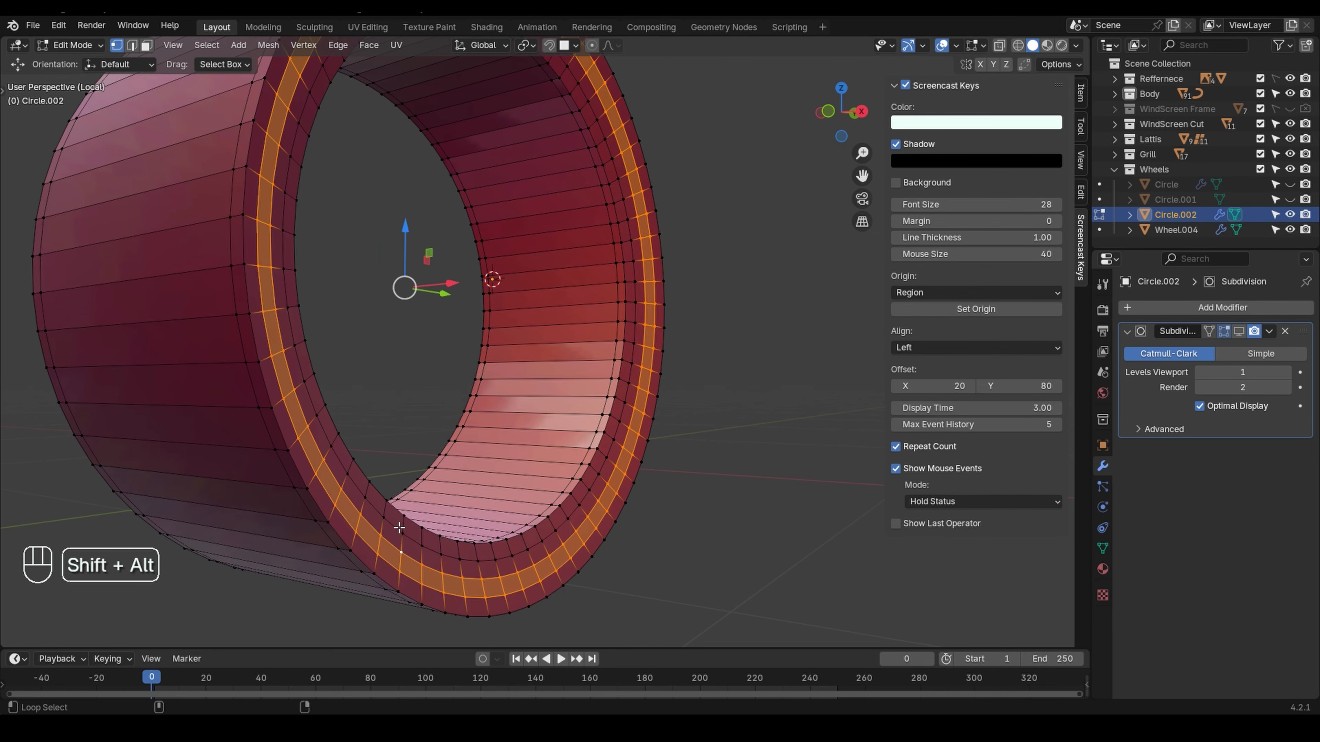
{"action": "left_click", "coordinate": [398, 528], "text": "alt+shift"}
- Scale the selected loops of both sidewalls slightly outward along X in a see-through front view
{"action": "middle_click_drag", "start_coordinate": [399, 527], "coordinate": [424, 524]}
{"action": "key", "text": "grave"}
{"action": "key", "text": "alt+z"}
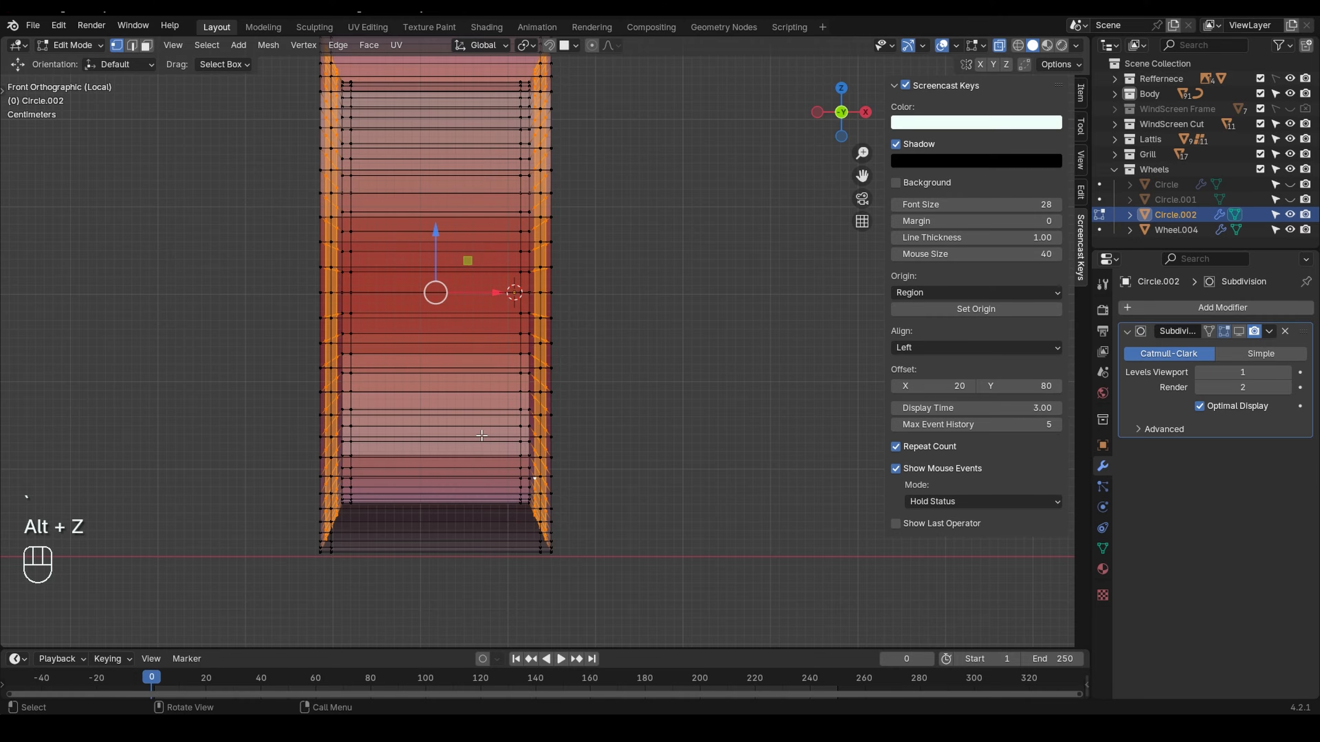
{"action": "scroll", "coordinate": [482, 435], "scroll_direction": "up", "scroll_amount": 1}
{"action": "left_click", "coordinate": [525, 45]}
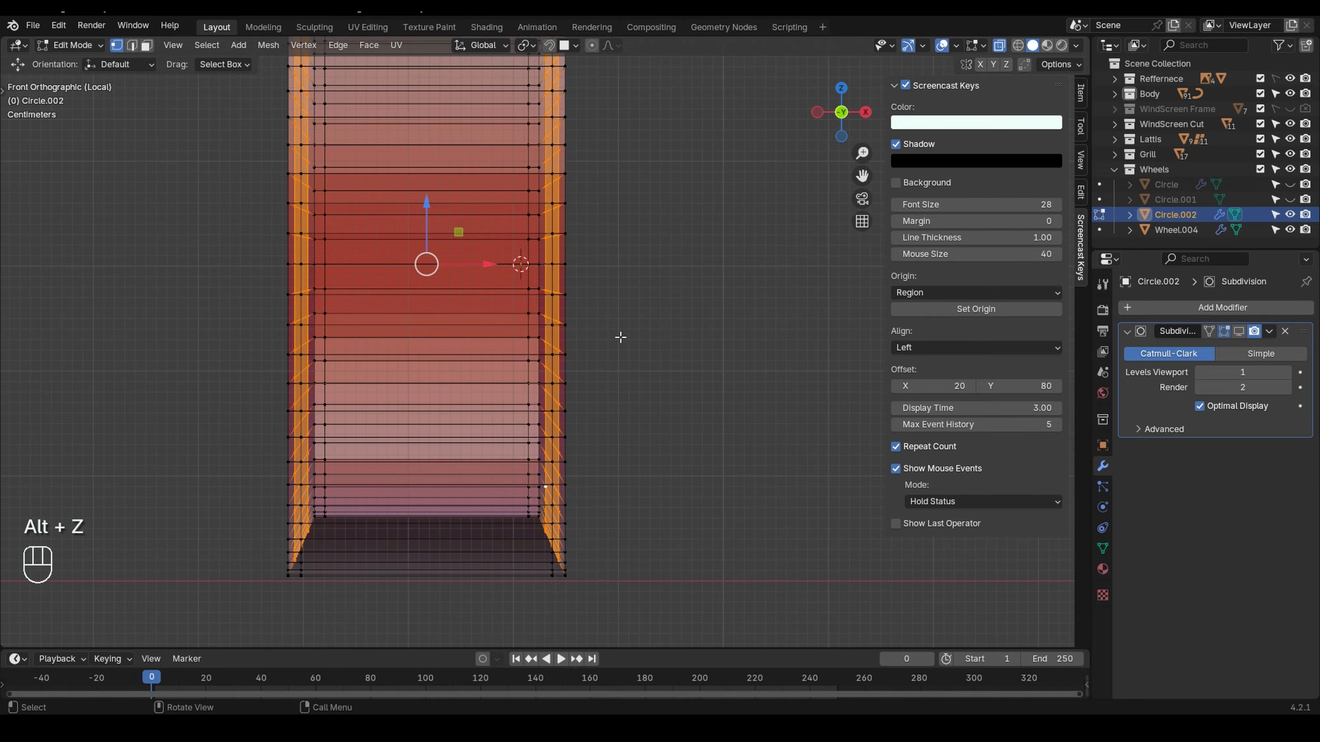
{"action": "key", "text": "s"}
{"action": "key", "text": "x"}
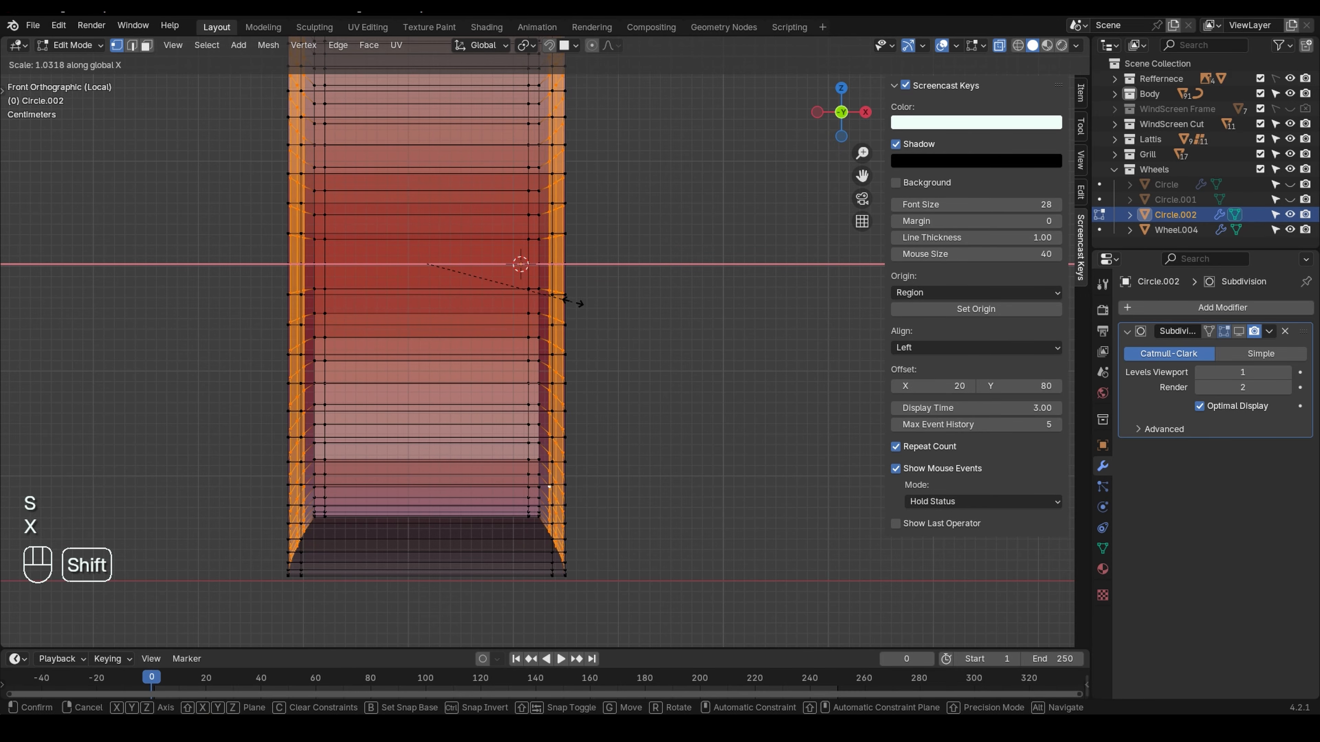
{"action": "left_click", "coordinate": [592, 308]}
{"action": "middle_click_drag", "start_coordinate": [595, 312], "coordinate": [384, 470]}
- Scale only the middle loops of both sidewalls slightly farther outward along X
{"action": "key", "text": "alt+z"}
{"action": "key", "text": "grave"}
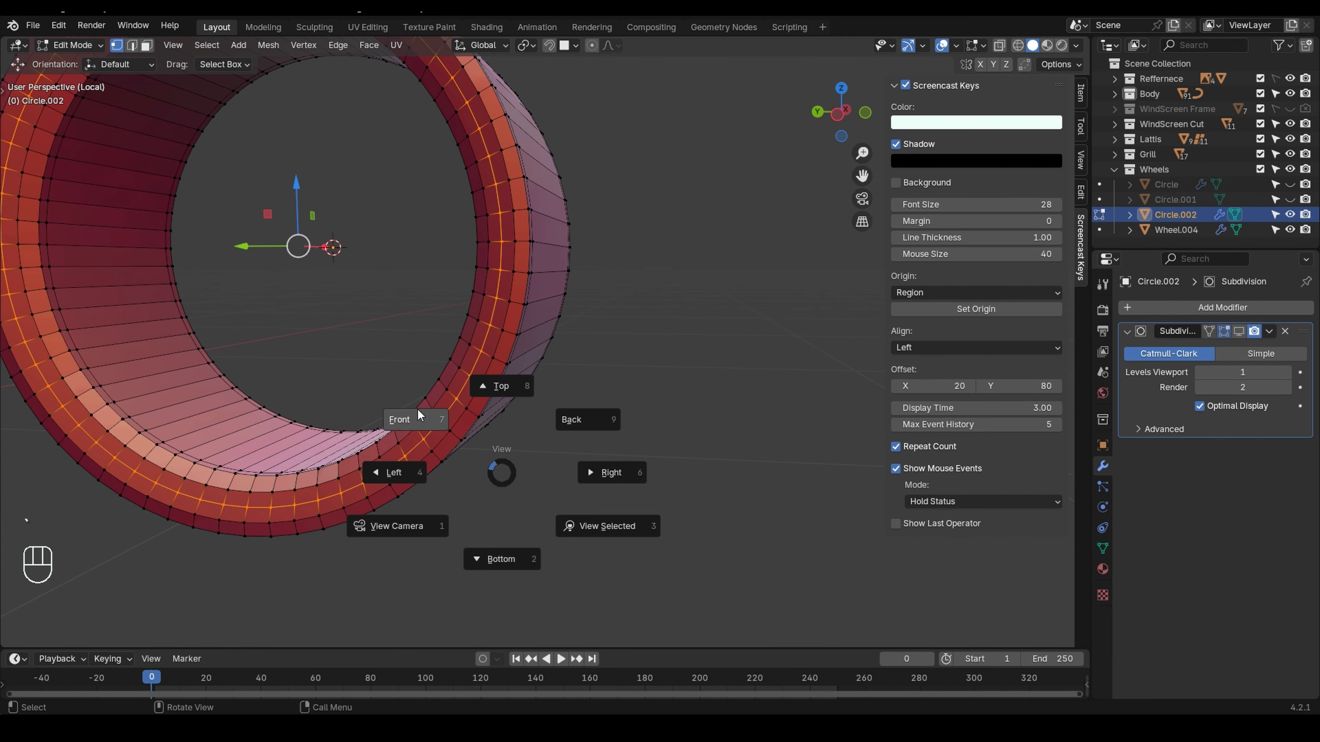
{"action": "left_click", "coordinate": [397, 418]}
{"action": "key", "text": "alt+z"}
{"action": "key", "text": "s"}
{"action": "key", "text": "x"}
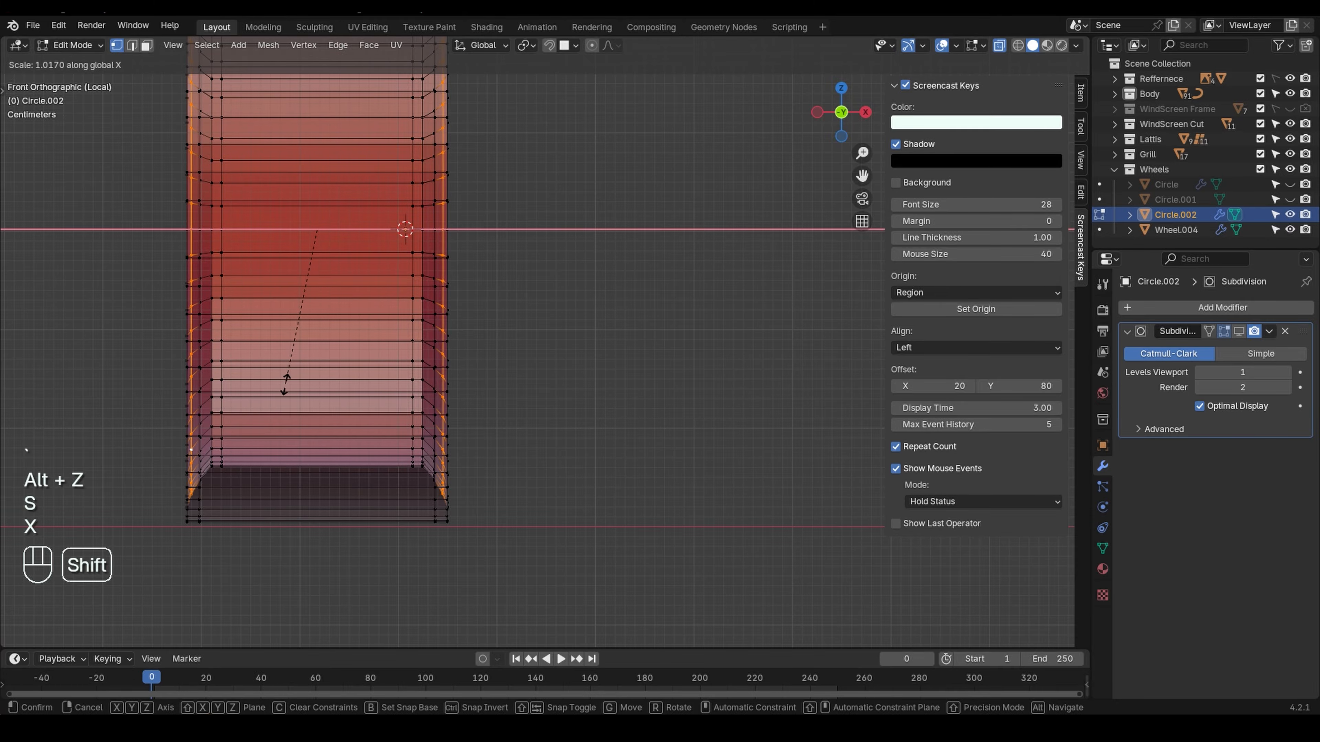
{"action": "left_click", "coordinate": [285, 419]}
{"action": "key", "text": "alt+z"}
- Dissolve the support edge loops beside both outer tread edges and select one outer edge loop of the tread
{"action": "middle_click_drag", "start_coordinate": [286, 419], "coordinate": [311, 359]}
{"action": "left_click", "coordinate": [261, 386], "text": "alt+shift"}
{"action": "middle_click_drag", "start_coordinate": [312, 359], "coordinate": [415, 419], "text": "shift"}
{"action": "left_click", "coordinate": [600, 438], "text": "alt+shift"}
{"action": "key", "text": "x"}
{"action": "key", "text": "x"}
{"action": "left_click", "coordinate": [337, 404]}
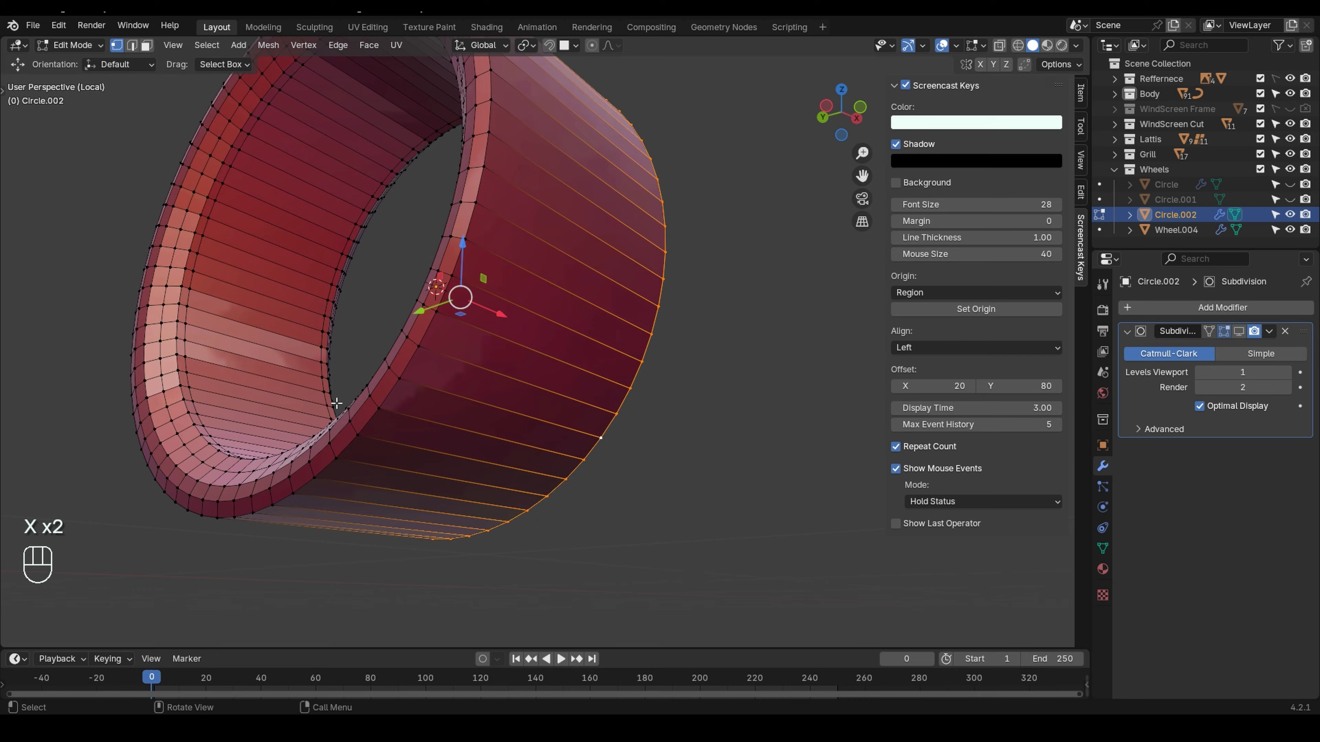
- Try to bevel both outer tread edge loops together in vertex selection with 4 segments, and undo the bevel
{"action": "left_click", "coordinate": [378, 411], "text": "alt+shift"}
{"action": "key", "text": "ctrl+b"}
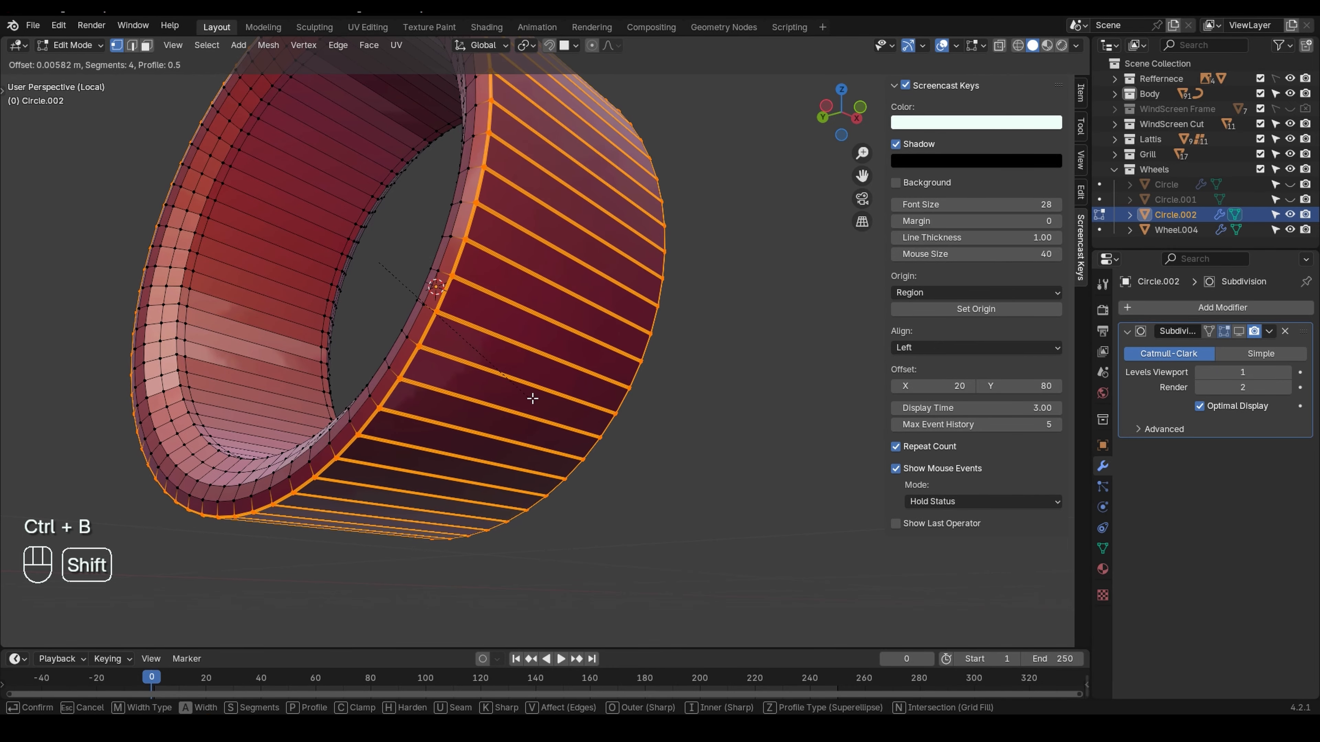
{"action": "left_click", "coordinate": [559, 404]}
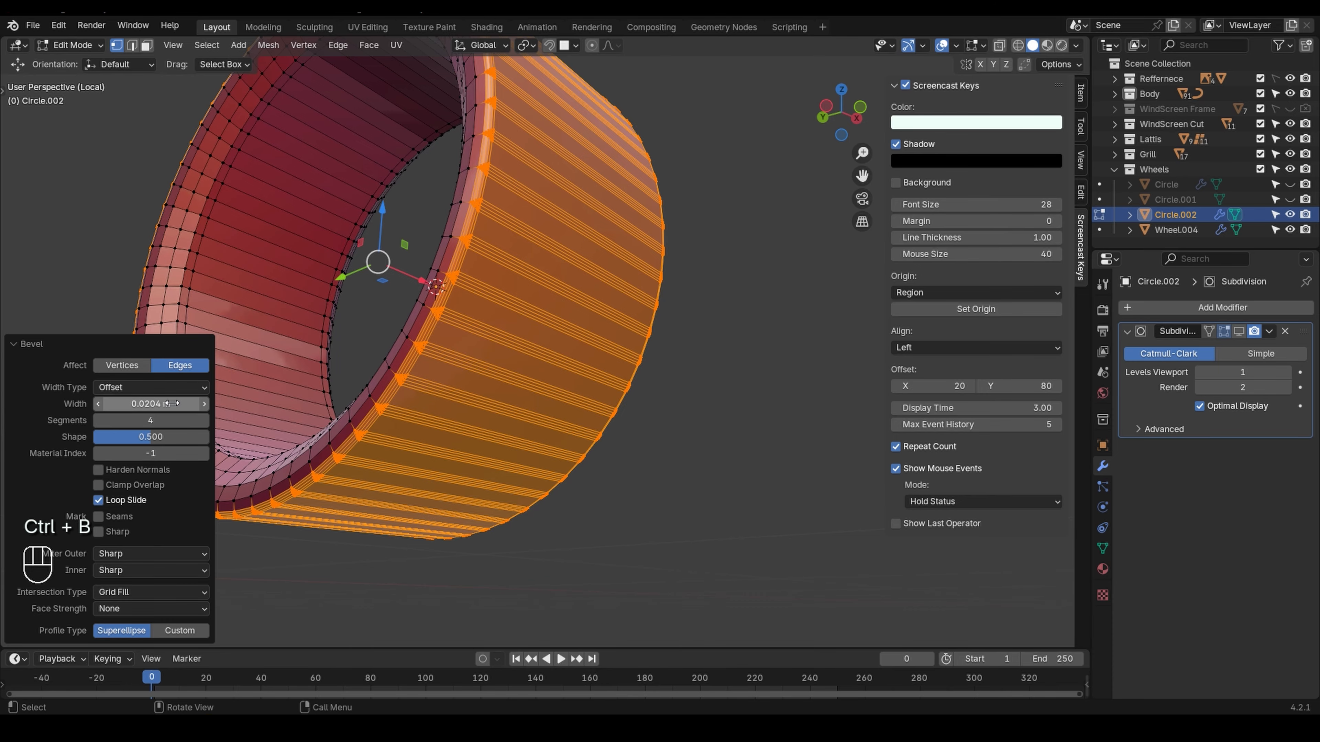
{"action": "middle_click_drag", "start_coordinate": [532, 343], "coordinate": [535, 320], "text": "shift"}
{"action": "key", "text": "ctrl+z"}
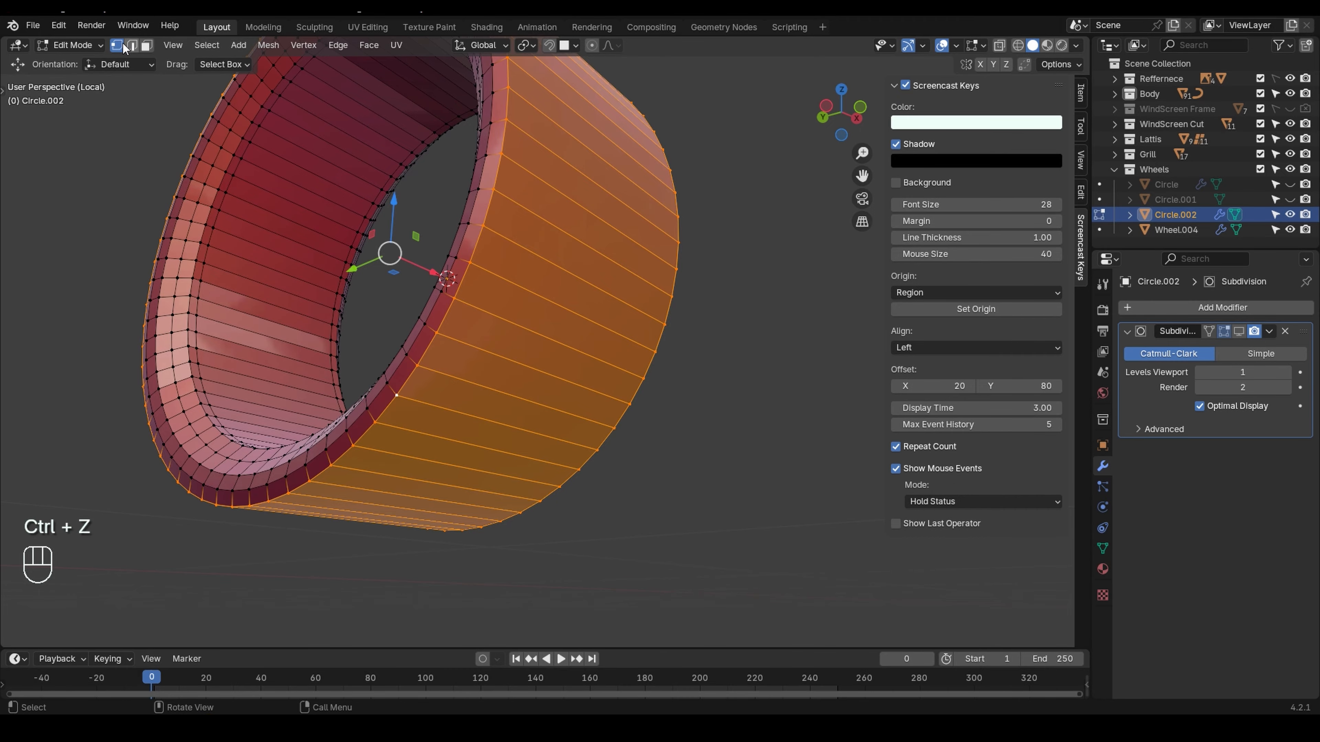
- Try beveling the same tread selection in edge selection mode with 4 segments and a 0.04 m width
{"action": "key", "text": "ctrl+b"}
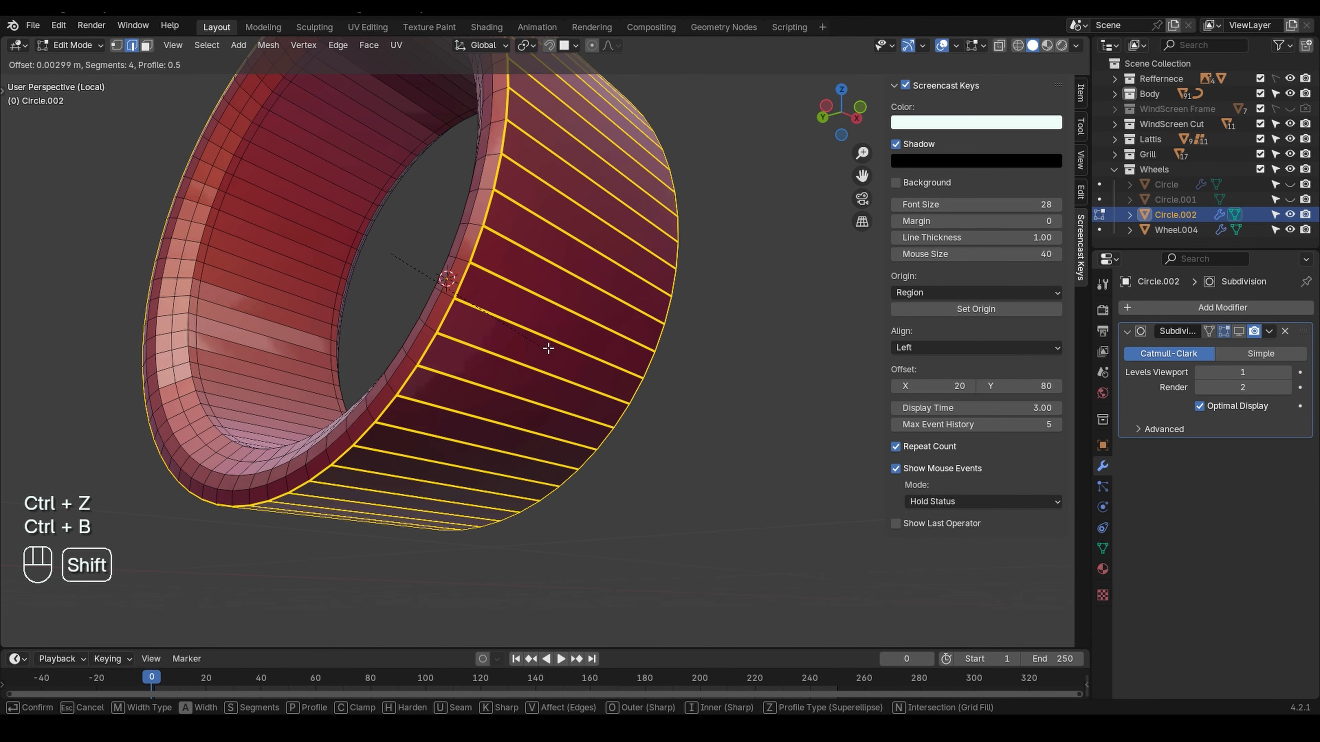
{"action": "left_click", "coordinate": [574, 353]}
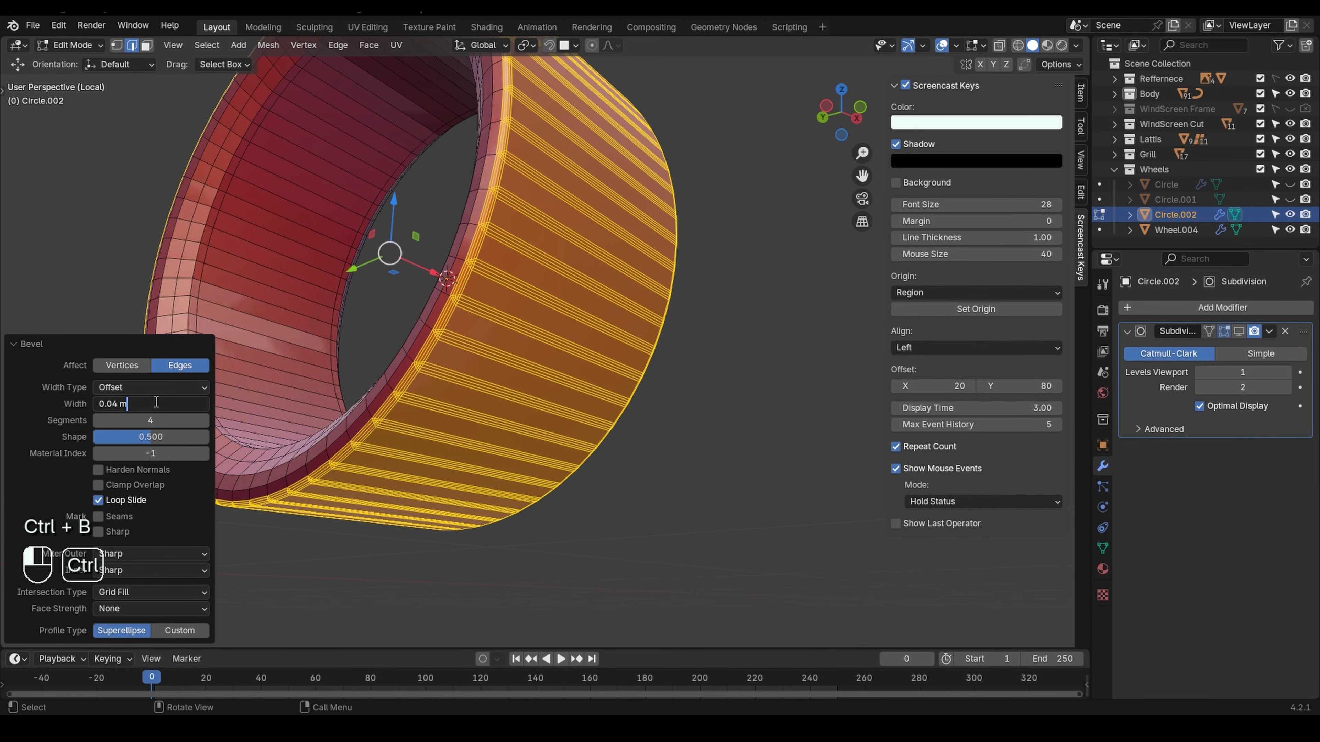
{"action": "key", "text": "Return"}
{"action": "key", "text": "Tab"}
{"action": "middle_click_drag", "start_coordinate": [485, 413], "coordinate": [511, 412]}
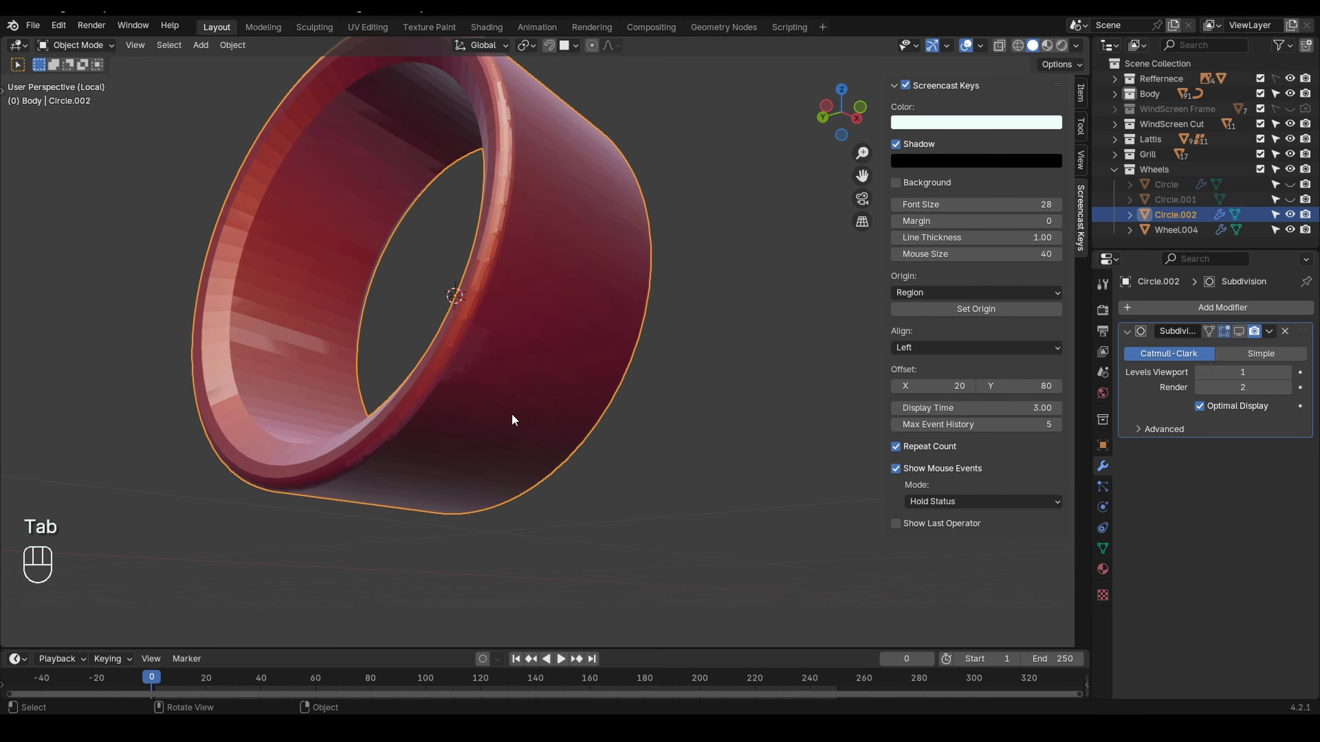
- Return to vertex selection on the tire mesh and undo the combined tread bevel
{"action": "key", "text": "Tab"}
{"action": "scroll", "coordinate": [509, 412], "scroll_direction": "up", "scroll_amount": 1}
{"action": "left_click", "coordinate": [118, 47]}
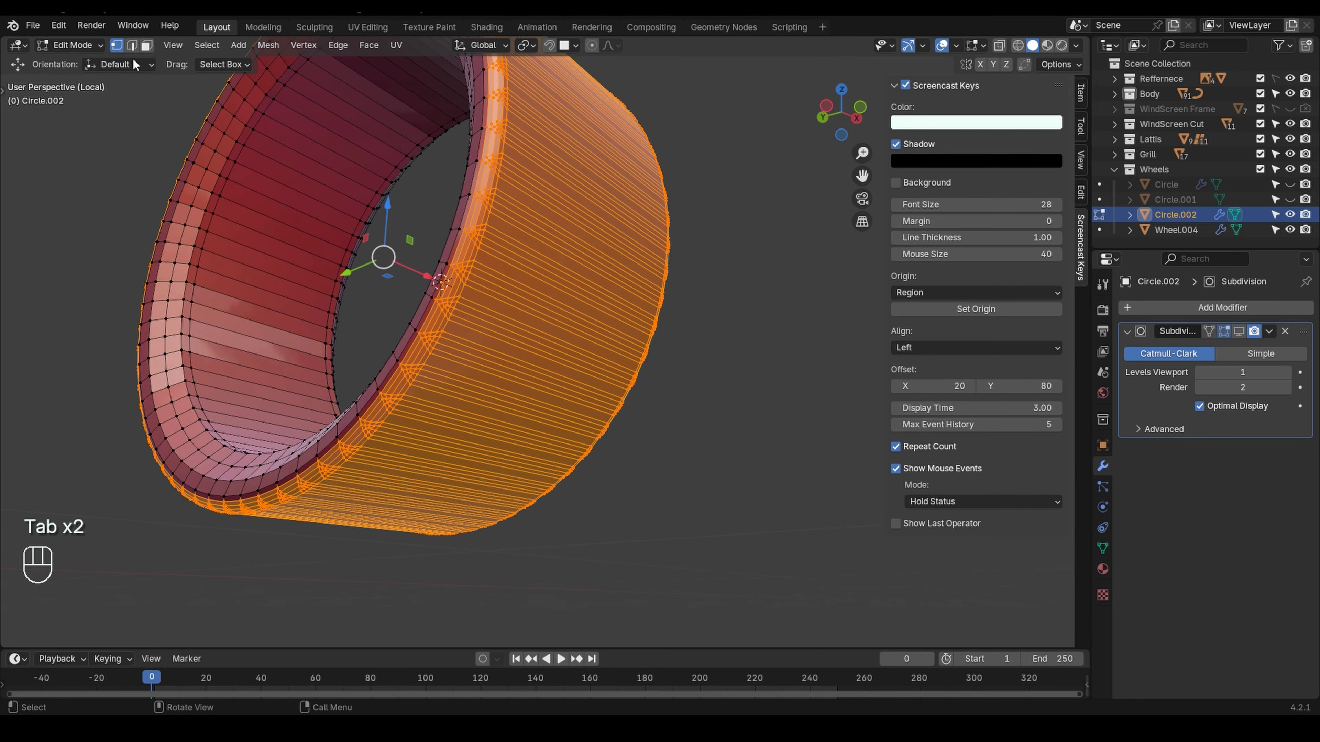
{"action": "middle_click_drag", "start_coordinate": [470, 365], "coordinate": [513, 370]}
{"action": "key", "text": "ctrl+z"}
{"action": "key", "text": "ctrl+z"}
{"action": "key", "text": "ctrl+z"}
{"action": "key", "text": "ctrl+z"}
{"action": "key", "text": "ctrl+z"}
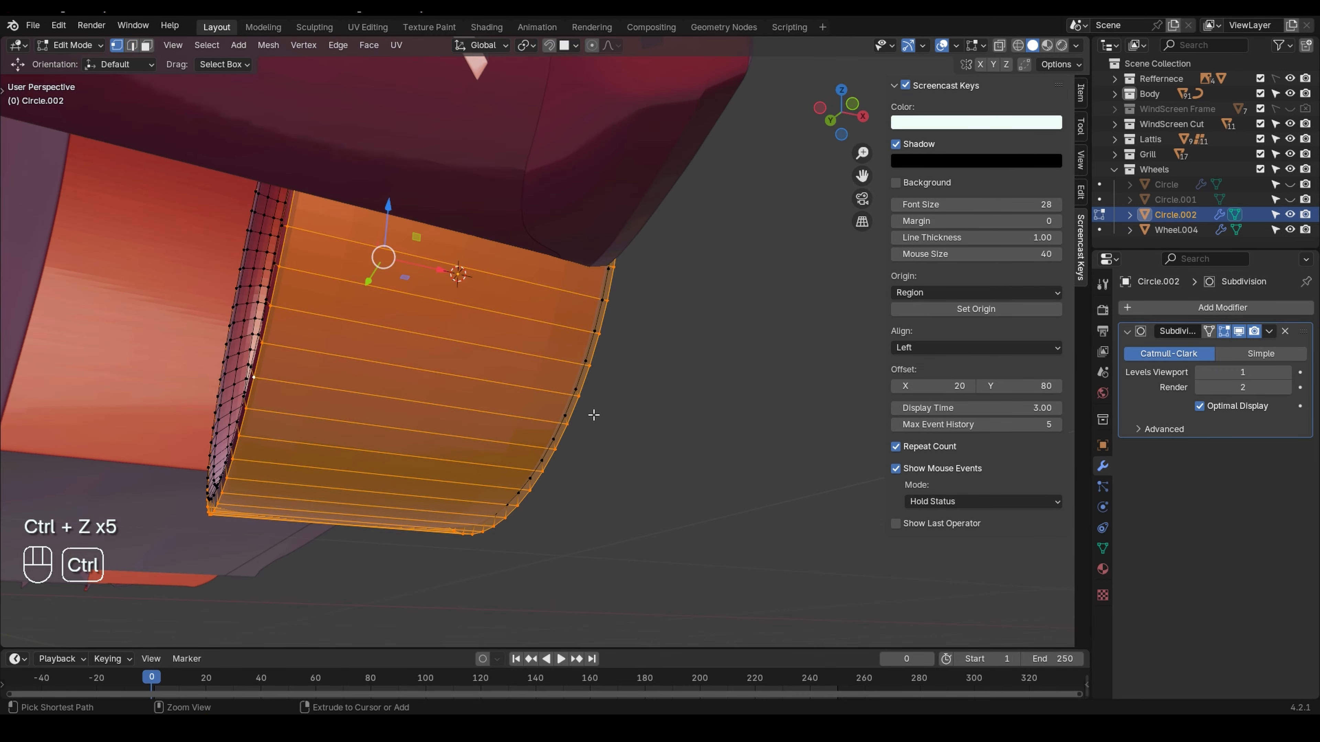
- Isolate the tire again and turn off its Subdivision modifier's viewport display
{"action": "middle_click_drag", "start_coordinate": [593, 412], "coordinate": [443, 436]}
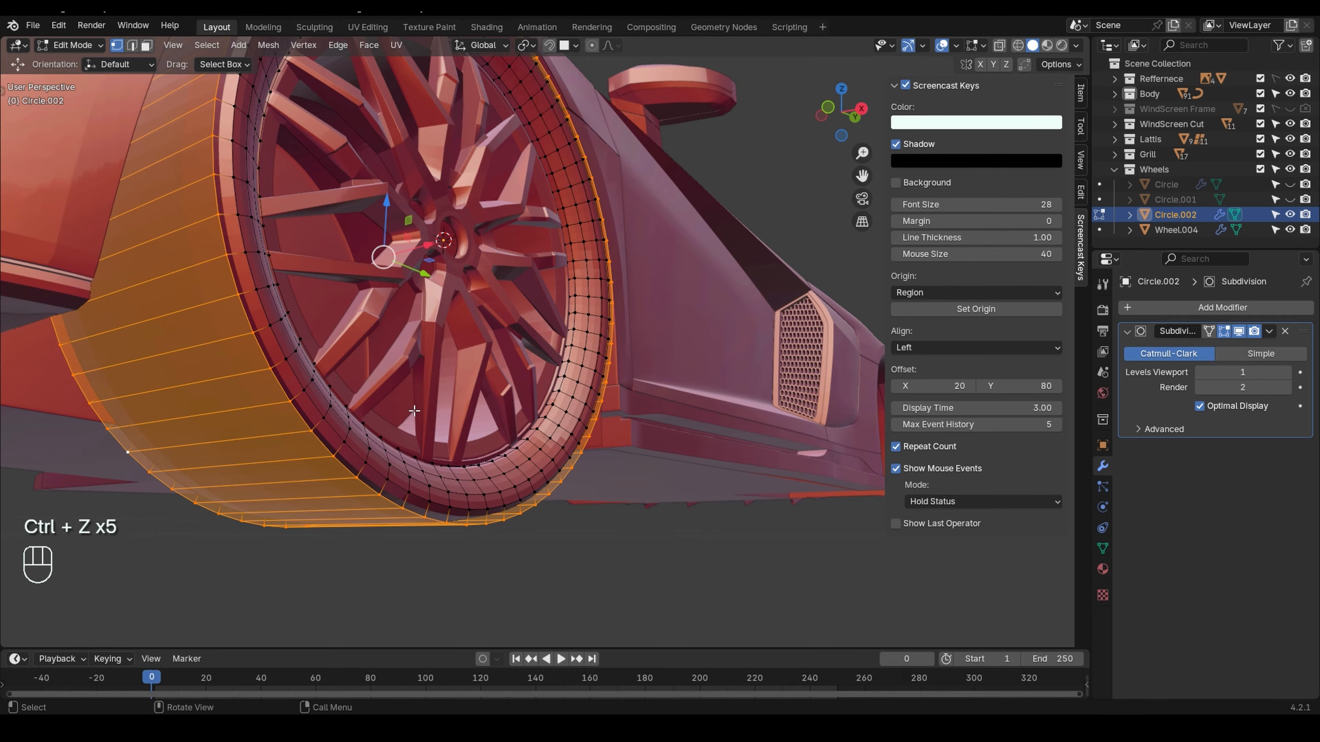
{"action": "key", "text": "KP_Divide"}
{"action": "middle_click_drag", "start_coordinate": [689, 457], "coordinate": [678, 456], "text": "shift"}
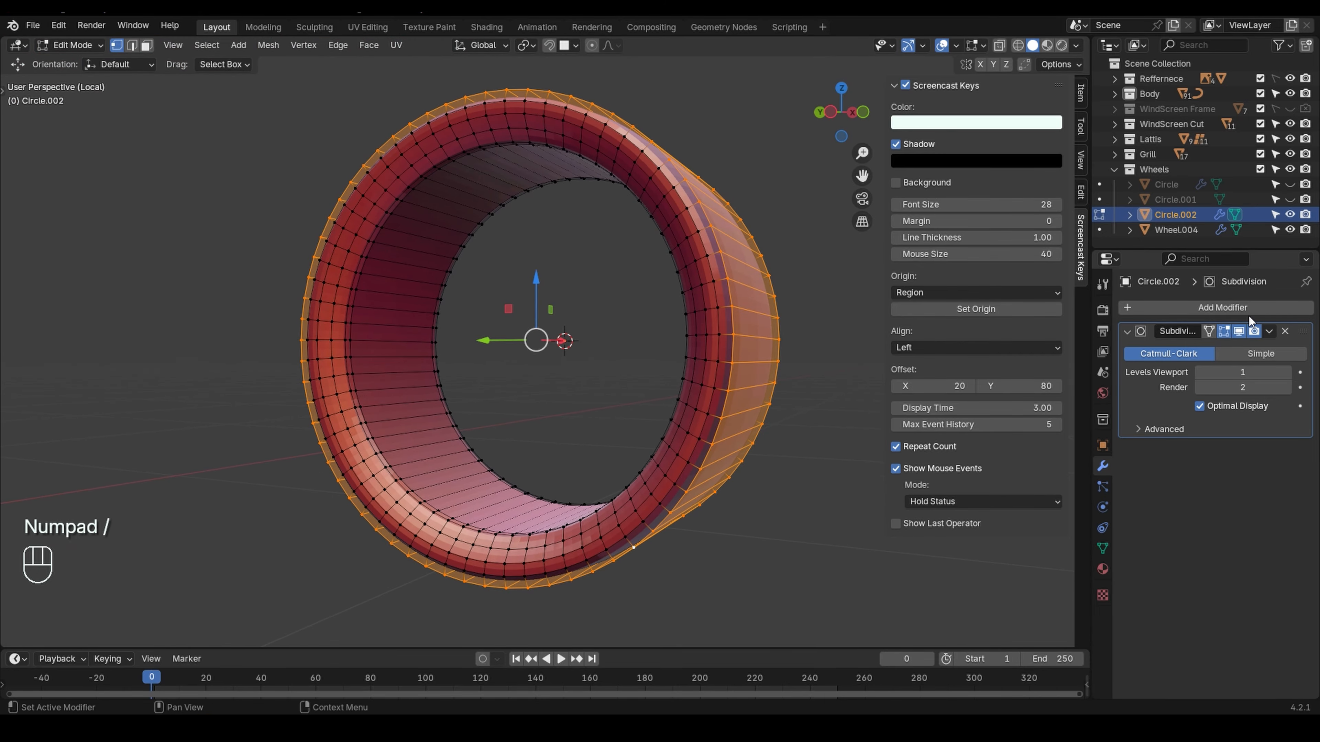
{"action": "left_click", "coordinate": [1239, 331]}
- Bevel only one outer edge loop of the tread with 4 segments
{"action": "scroll", "coordinate": [722, 515], "scroll_direction": "up", "scroll_amount": 2}
{"action": "middle_click_drag", "start_coordinate": [685, 514], "coordinate": [413, 421]}
{"action": "key", "text": "ctrl+b"}
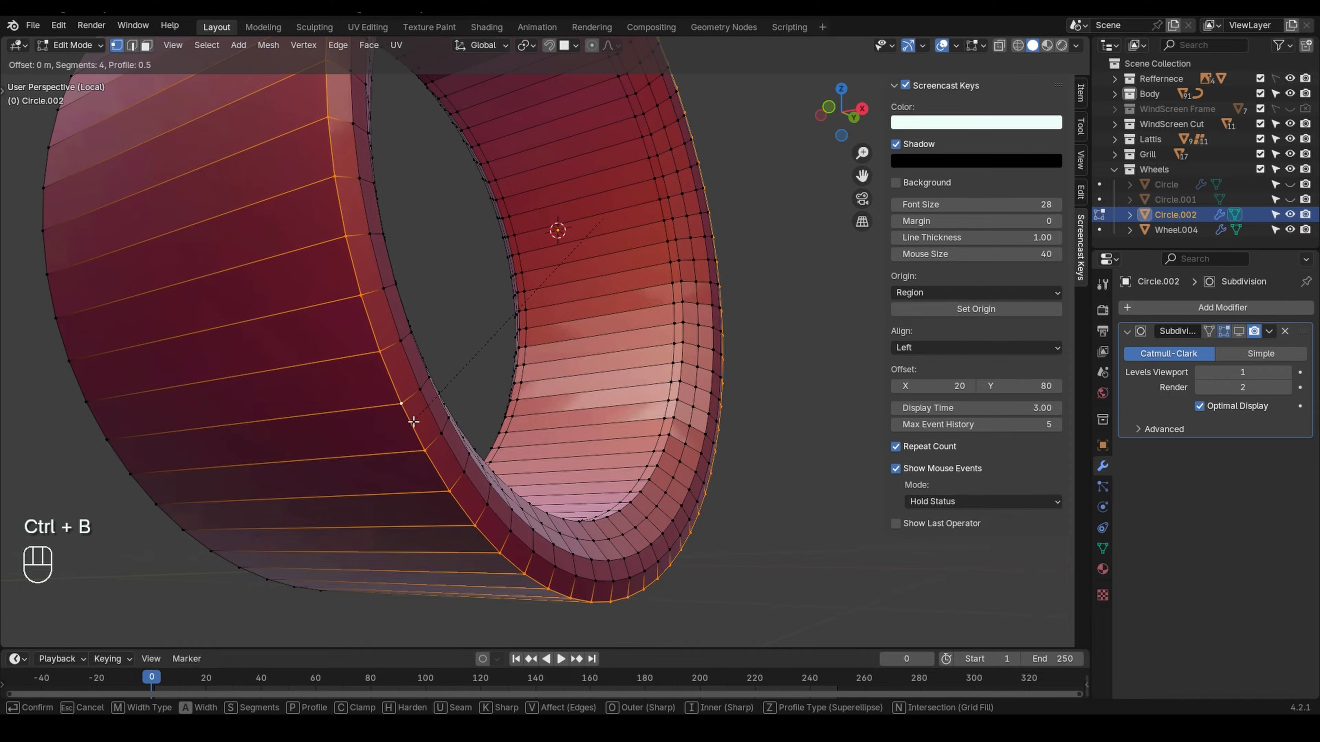
{"action": "left_click", "coordinate": [358, 481]}
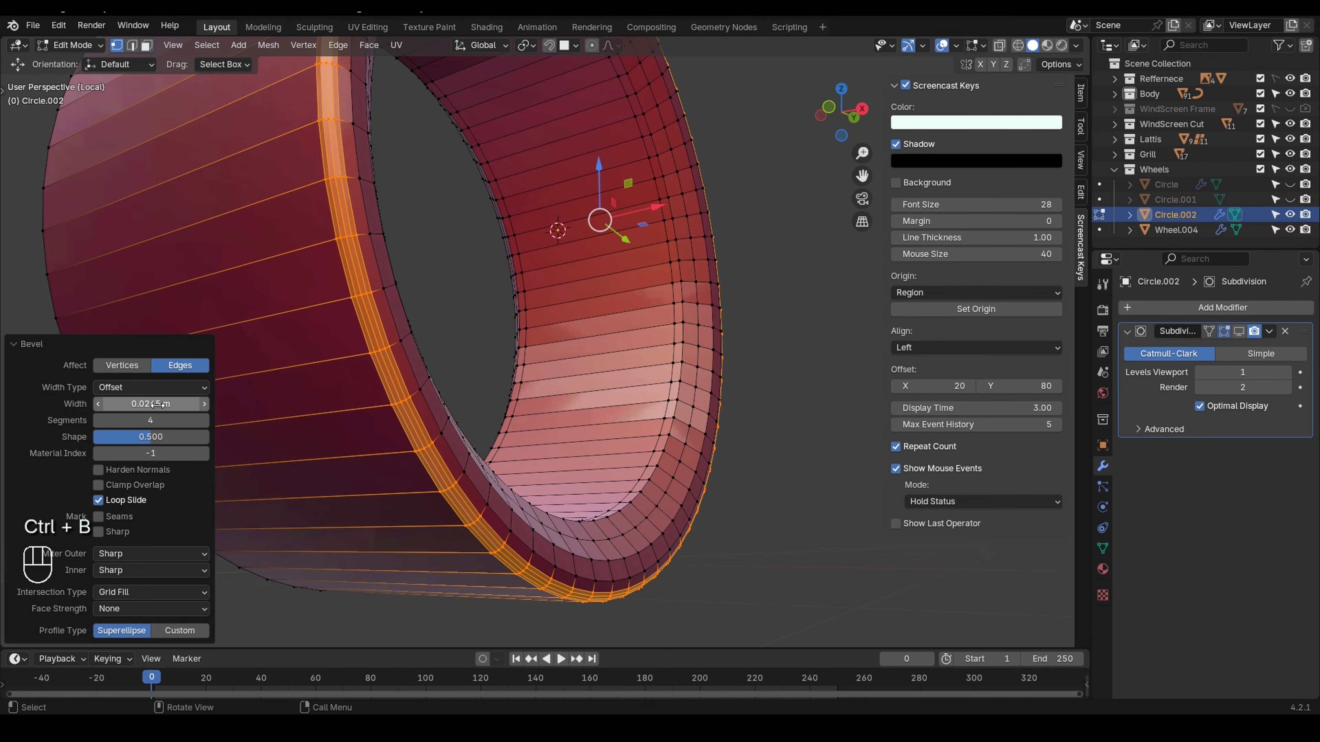
{"action": "key", "text": "Return"}
- Select the opposite outer edge loop of the tread and bevel it with 4 segments and a 0.04 m width
{"action": "middle_click_drag", "start_coordinate": [280, 414], "coordinate": [584, 400]}
{"action": "left_click", "coordinate": [588, 411], "text": "alt"}
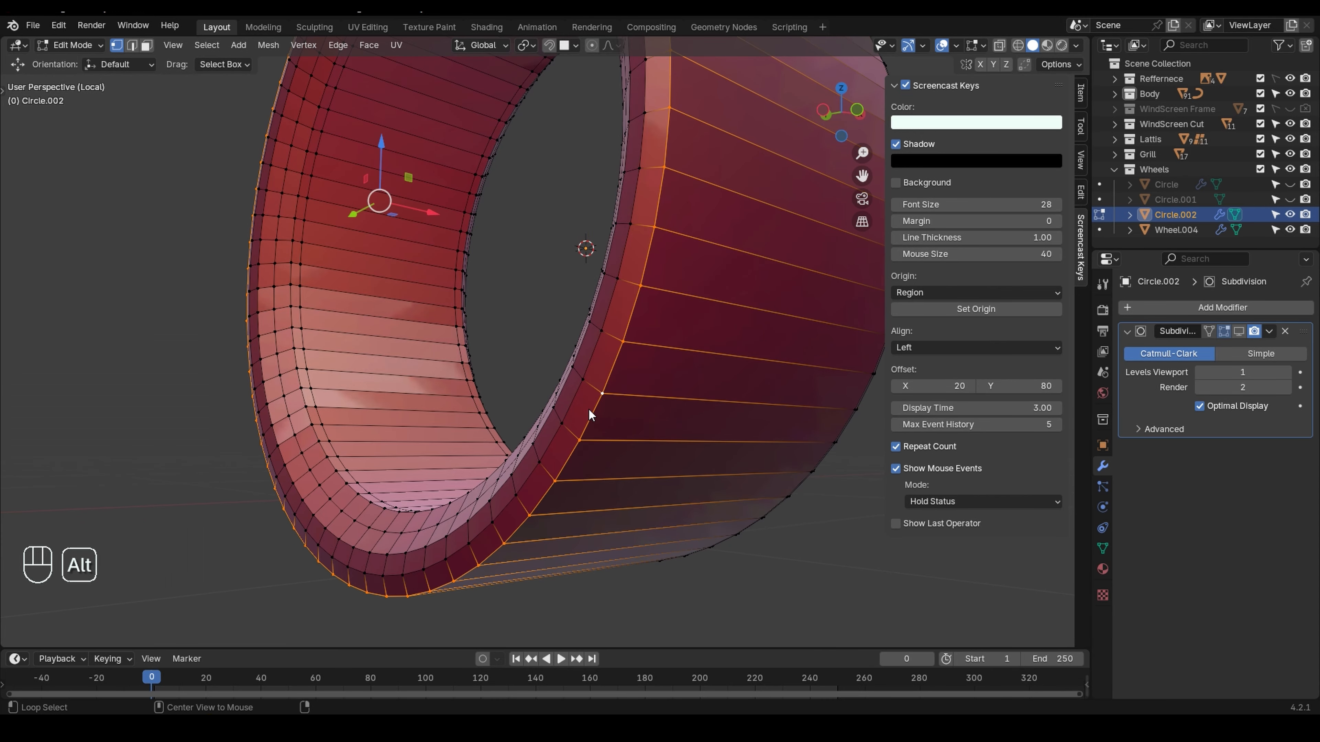
{"action": "key", "text": "ctrl+v"}
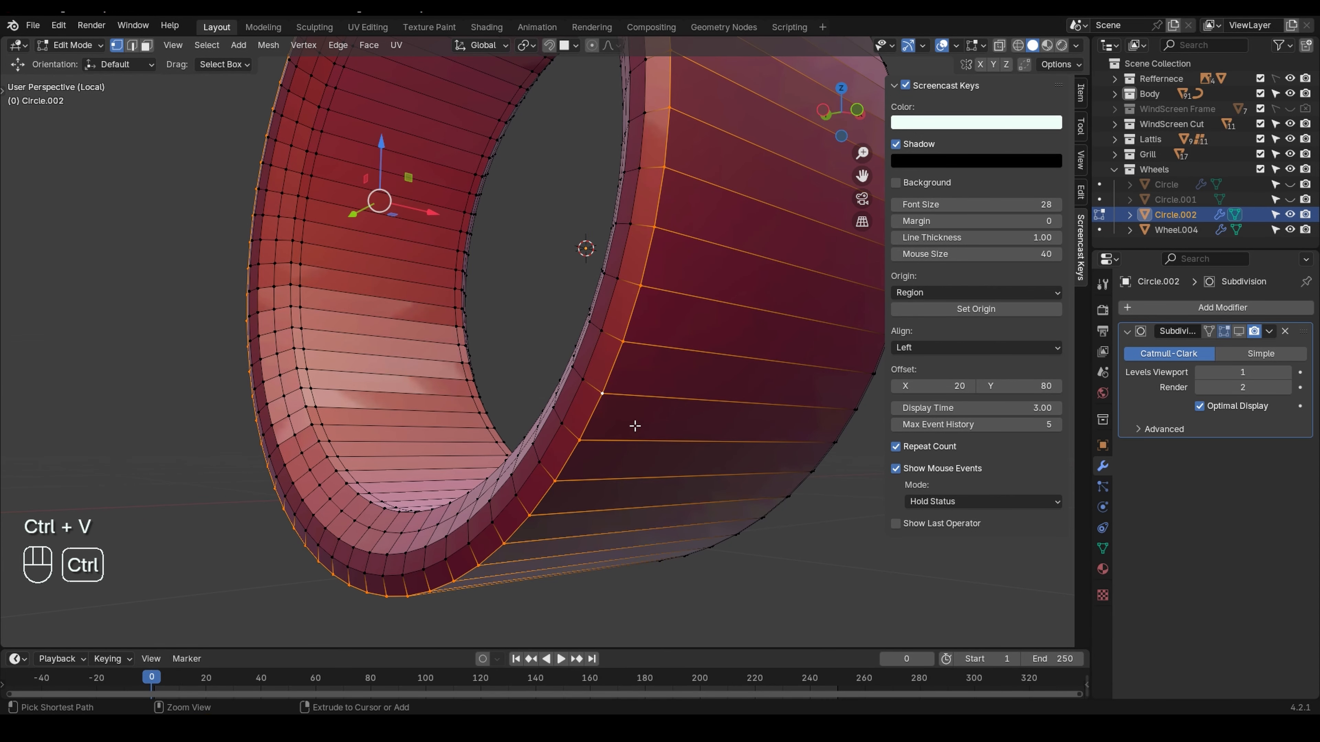
{"action": "key", "text": "ctrl+b"}
{"action": "left_click", "coordinate": [613, 431]}
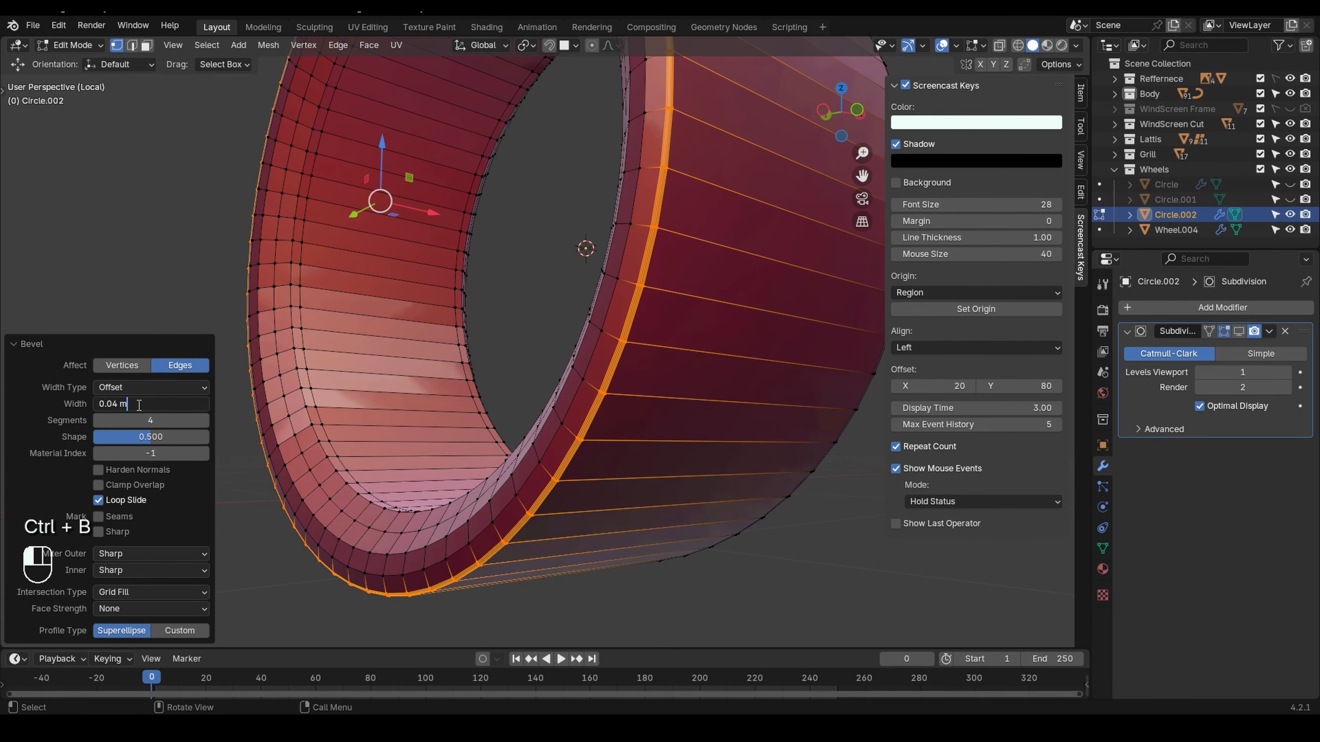
{"action": "key", "text": "Return"}
- Add four evenly spaced loop cuts around the tread, leaving them centered without sliding
{"action": "middle_click_drag", "start_coordinate": [289, 374], "coordinate": [493, 364]}
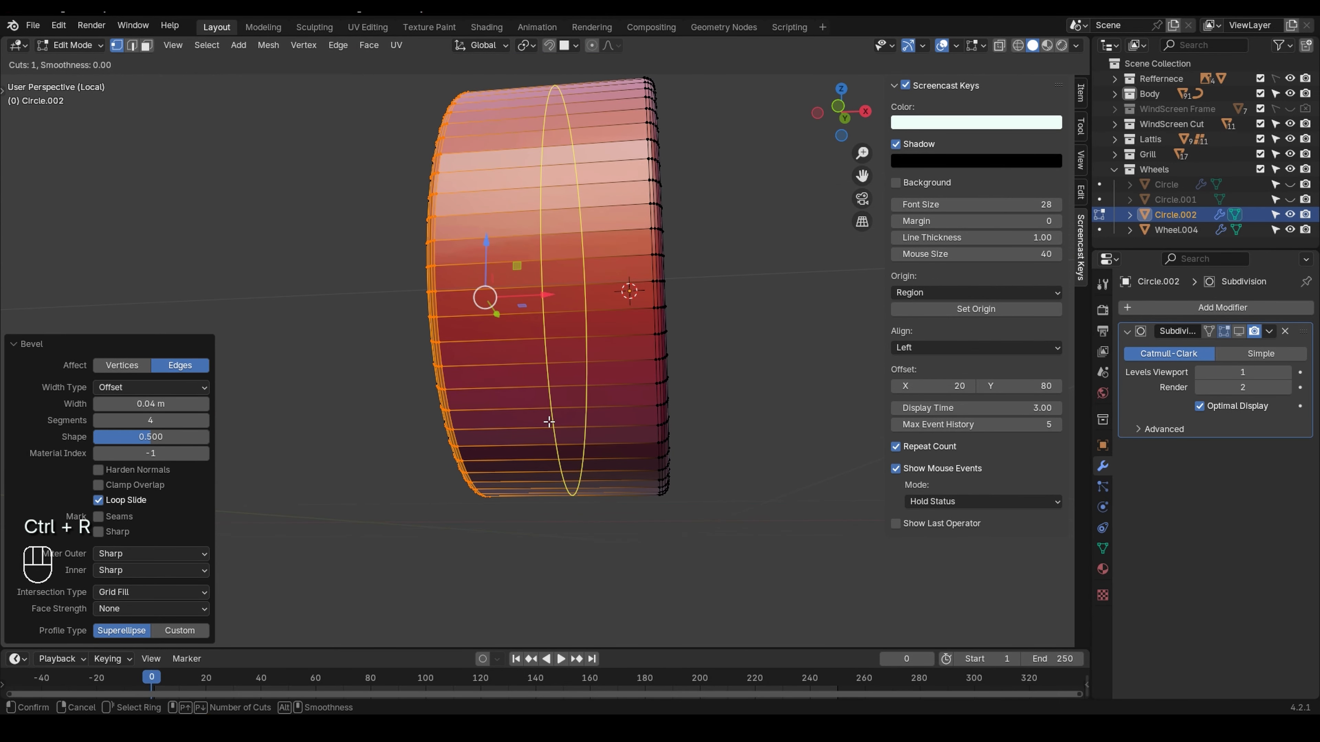
{"action": "left_click", "coordinate": [549, 422]}
{"action": "right_click", "coordinate": [549, 422]}
{"action": "middle_click_drag", "start_coordinate": [549, 421], "coordinate": [618, 359]}
{"action": "middle_click_drag", "start_coordinate": [618, 358], "coordinate": [562, 428], "text": "shift"}
- Scale the four new tread loops uniformly to about 1.008 in the right orthographic view
{"action": "key", "text": "grave"}
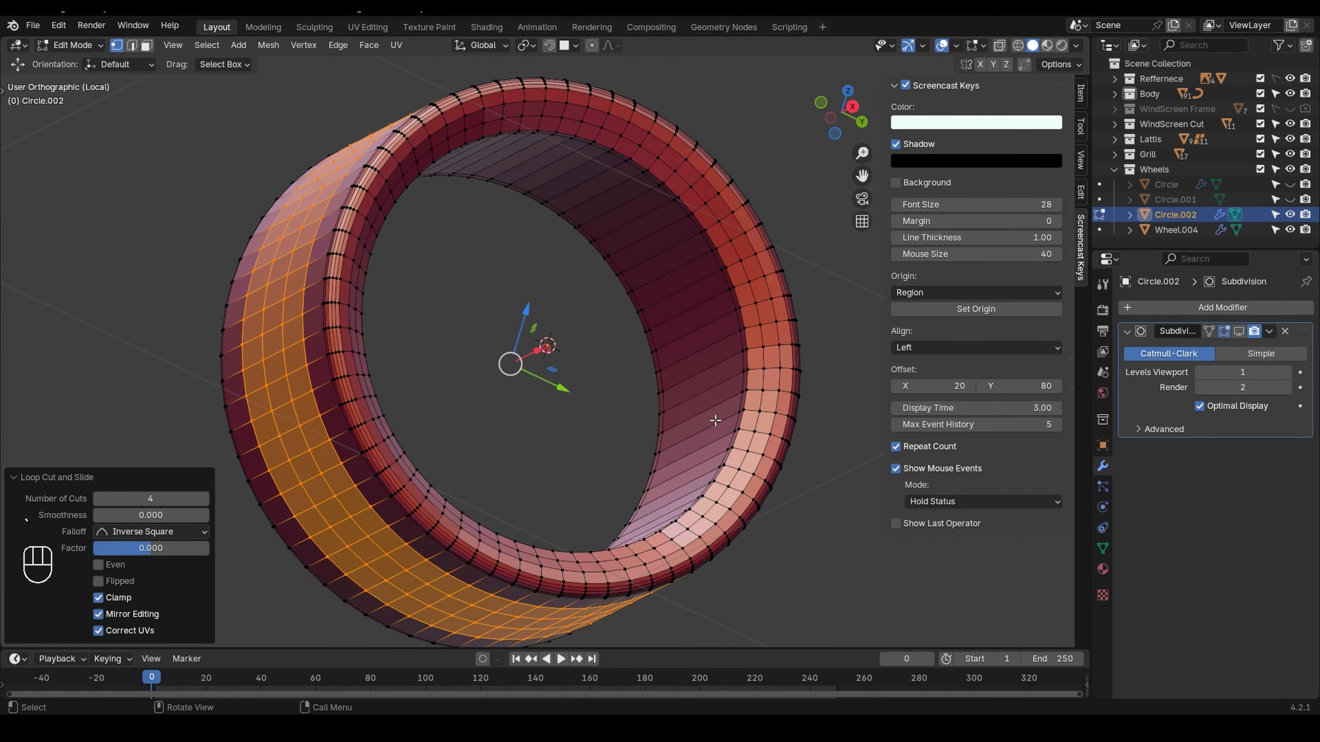
{"action": "middle_click_drag", "start_coordinate": [676, 426], "coordinate": [663, 368], "text": "shift"}
{"action": "scroll", "coordinate": [662, 368], "scroll_direction": "down", "scroll_amount": 1}
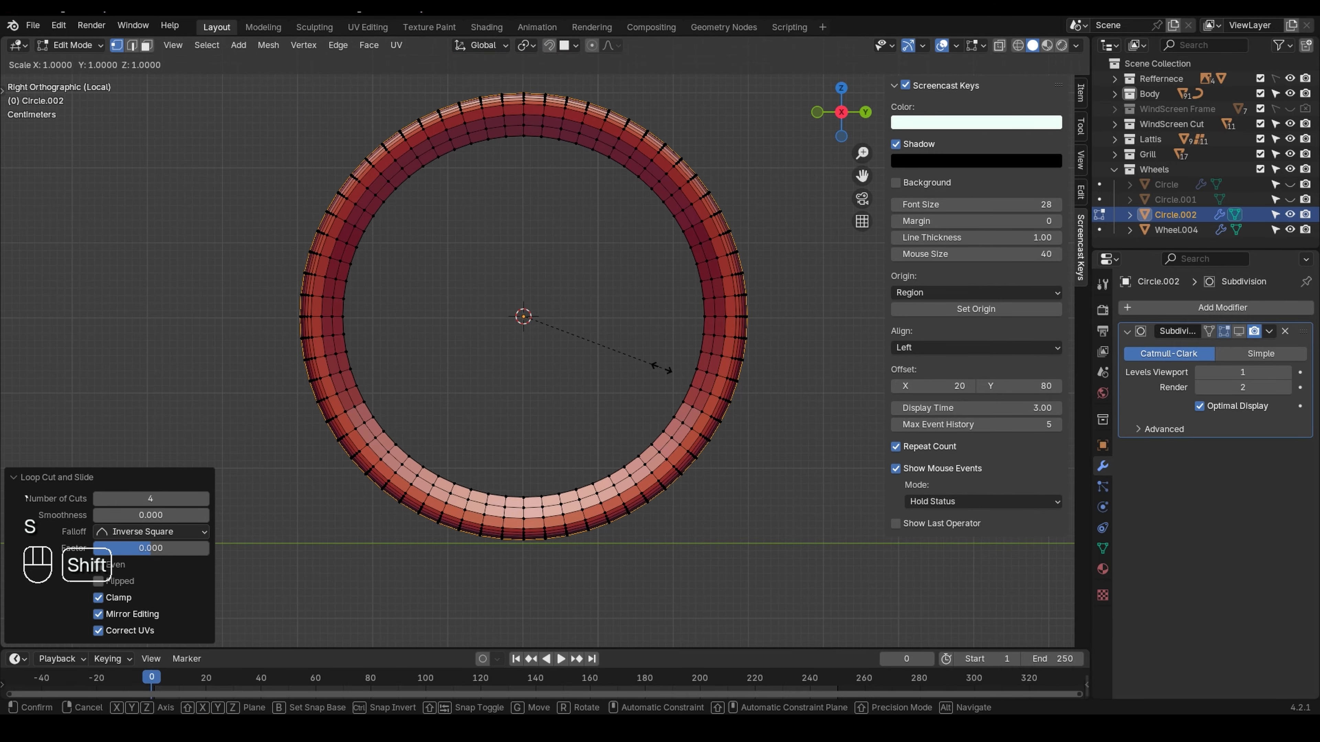
{"action": "left_click", "coordinate": [674, 374]}
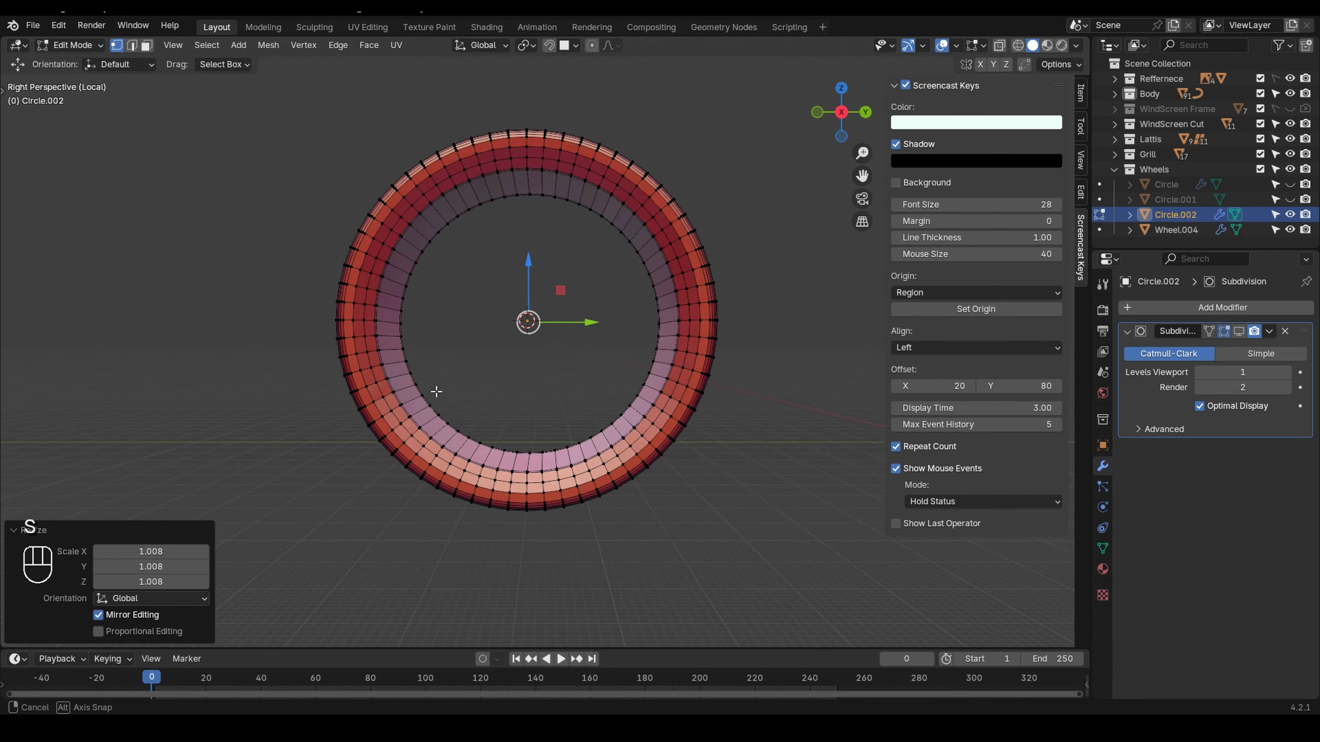
- Select only the two middle tread loops and scale them uniformly to about 1.003 in the right view
{"action": "middle_click_drag", "start_coordinate": [673, 374], "coordinate": [521, 372]}
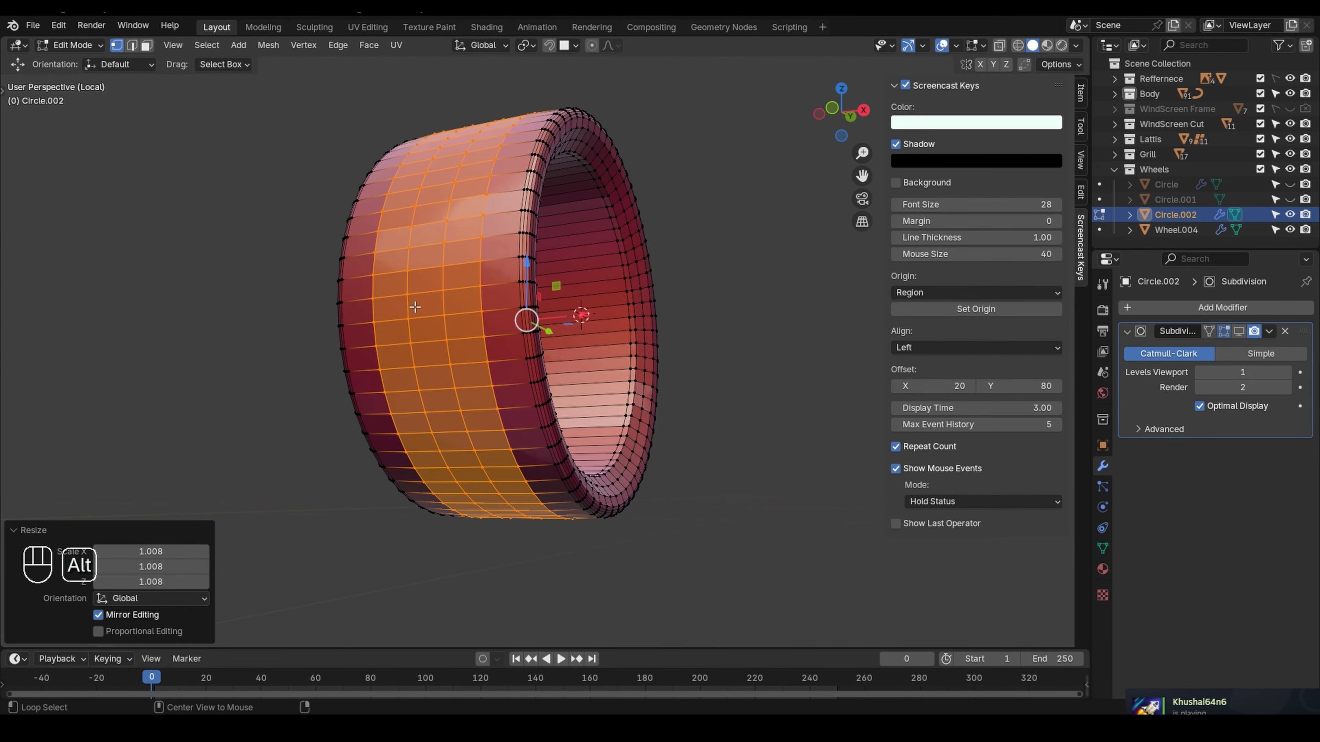
{"action": "left_click", "coordinate": [414, 307], "text": "alt"}
{"action": "left_click", "coordinate": [454, 324], "text": "alt+shift"}
{"action": "key", "text": "grave"}
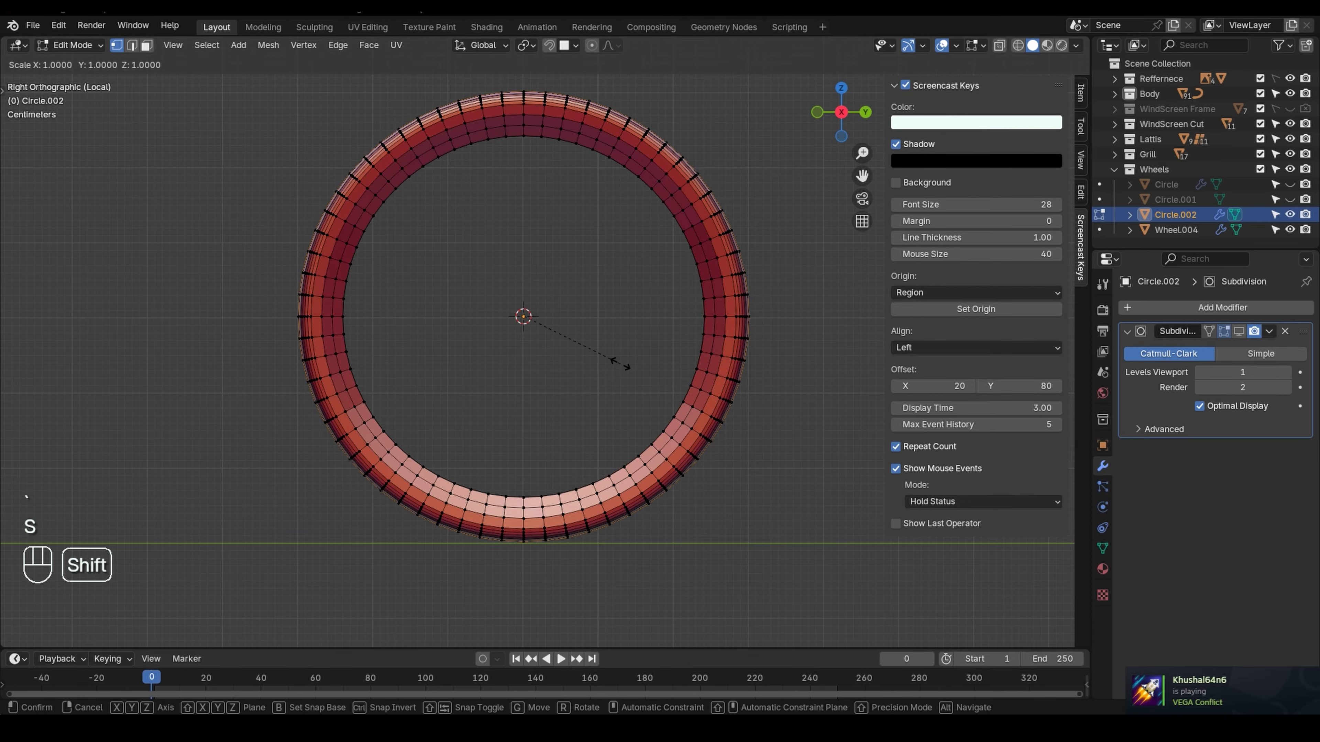
{"action": "left_click", "coordinate": [622, 364]}
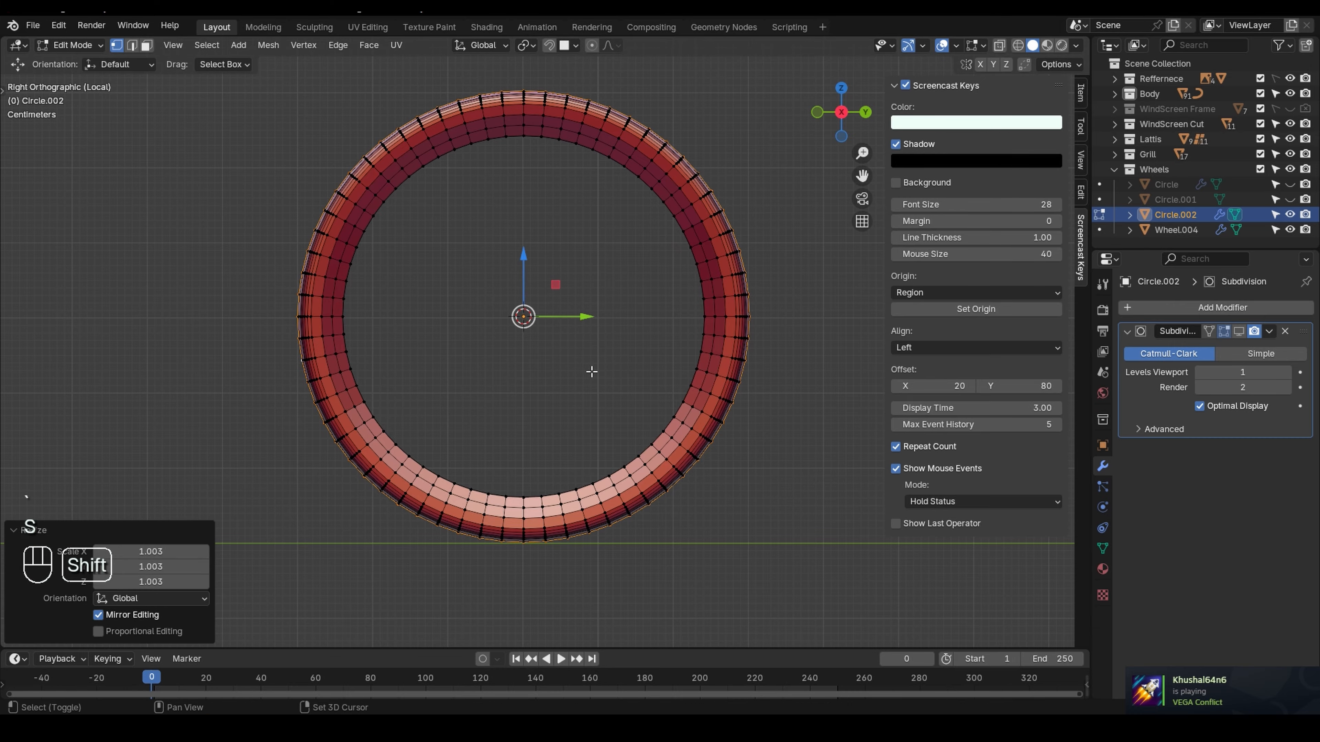
- Leave edit mode and apply smooth shading to the tire
{"action": "middle_click_drag", "start_coordinate": [622, 364], "coordinate": [479, 368]}
{"action": "key", "text": "Tab"}
{"action": "right_click", "coordinate": [545, 324]}
{"action": "left_click", "coordinate": [546, 321]}
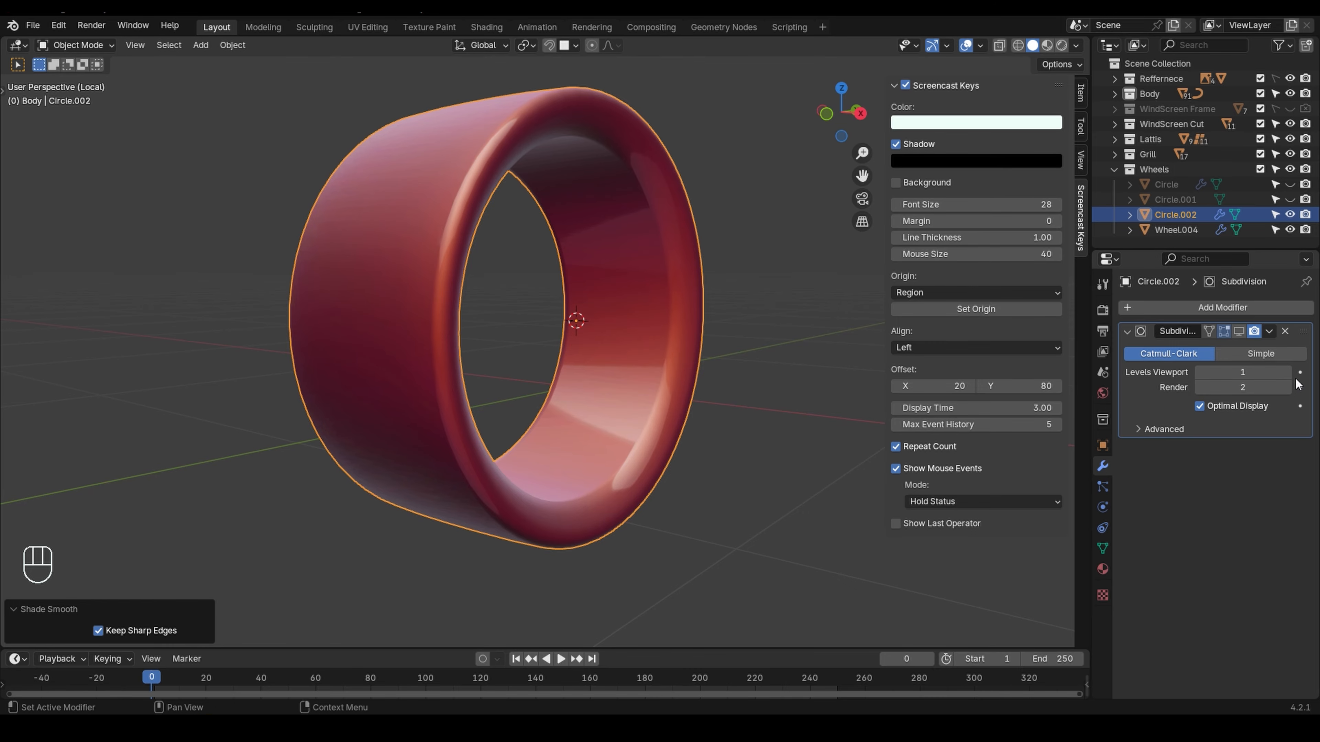
- Show the subdivision in the viewport again and cut a support loop beside one sidewall on the tire's inner surface, factor about -0.857
{"action": "key", "text": "Tab"}
{"action": "scroll", "coordinate": [604, 450], "scroll_direction": "up", "scroll_amount": 6}
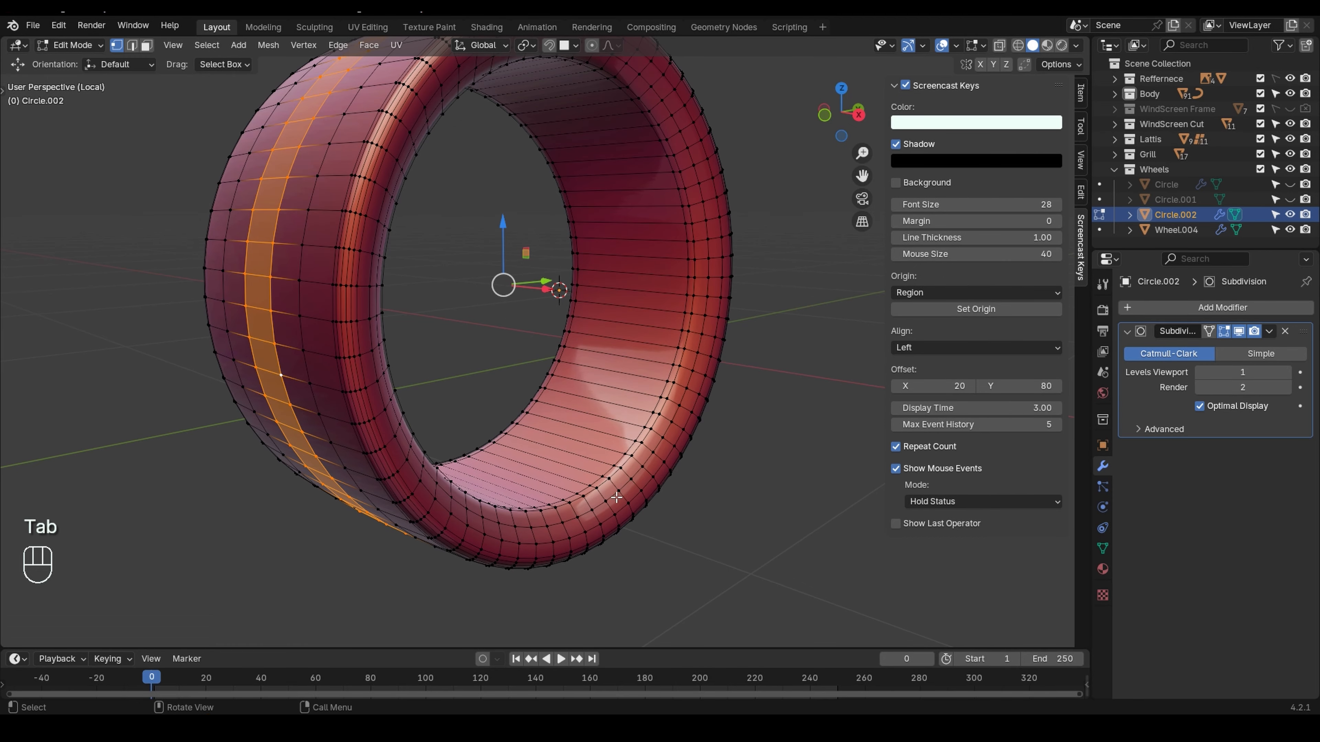
{"action": "left_click", "coordinate": [579, 467]}
{"action": "middle_click_drag", "start_coordinate": [585, 462], "coordinate": [623, 467]}
{"action": "scroll", "coordinate": [621, 463], "scroll_direction": "up", "scroll_amount": 5}
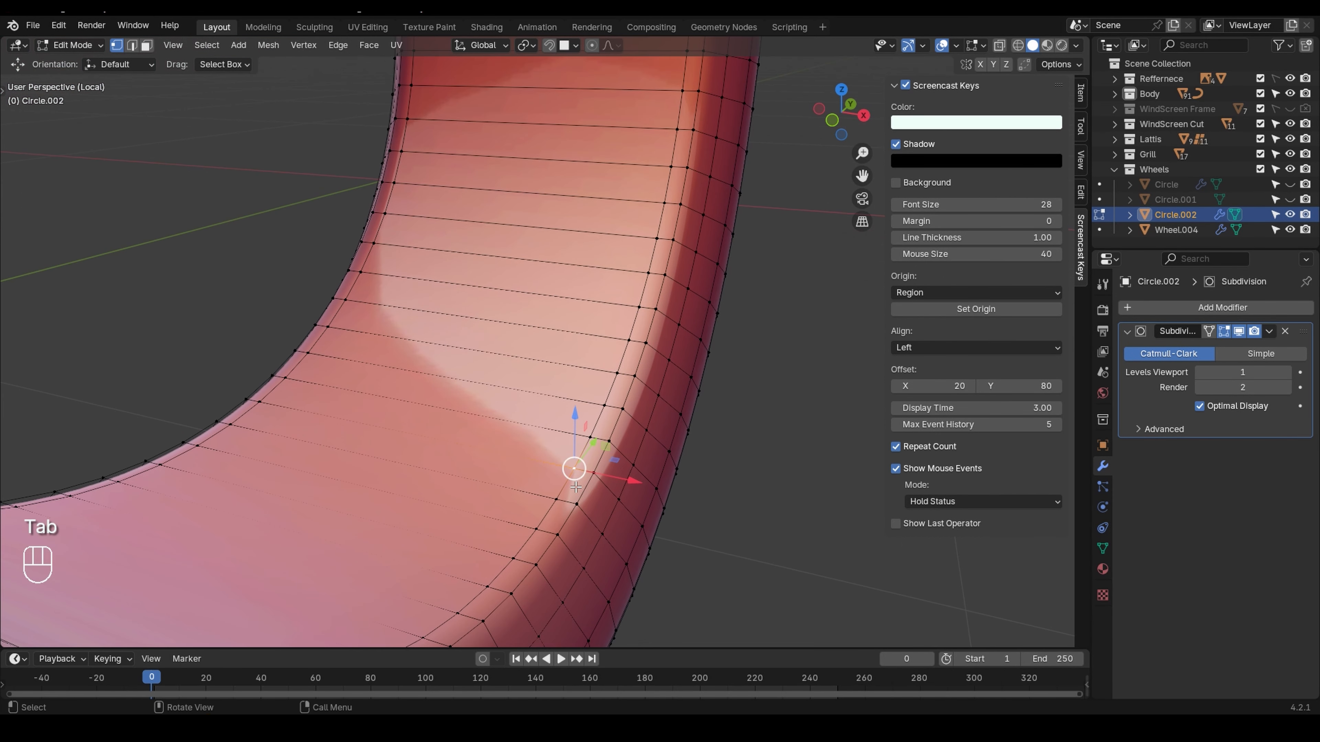
{"action": "key", "text": "ctrl+r"}
{"action": "left_click", "coordinate": [595, 464]}
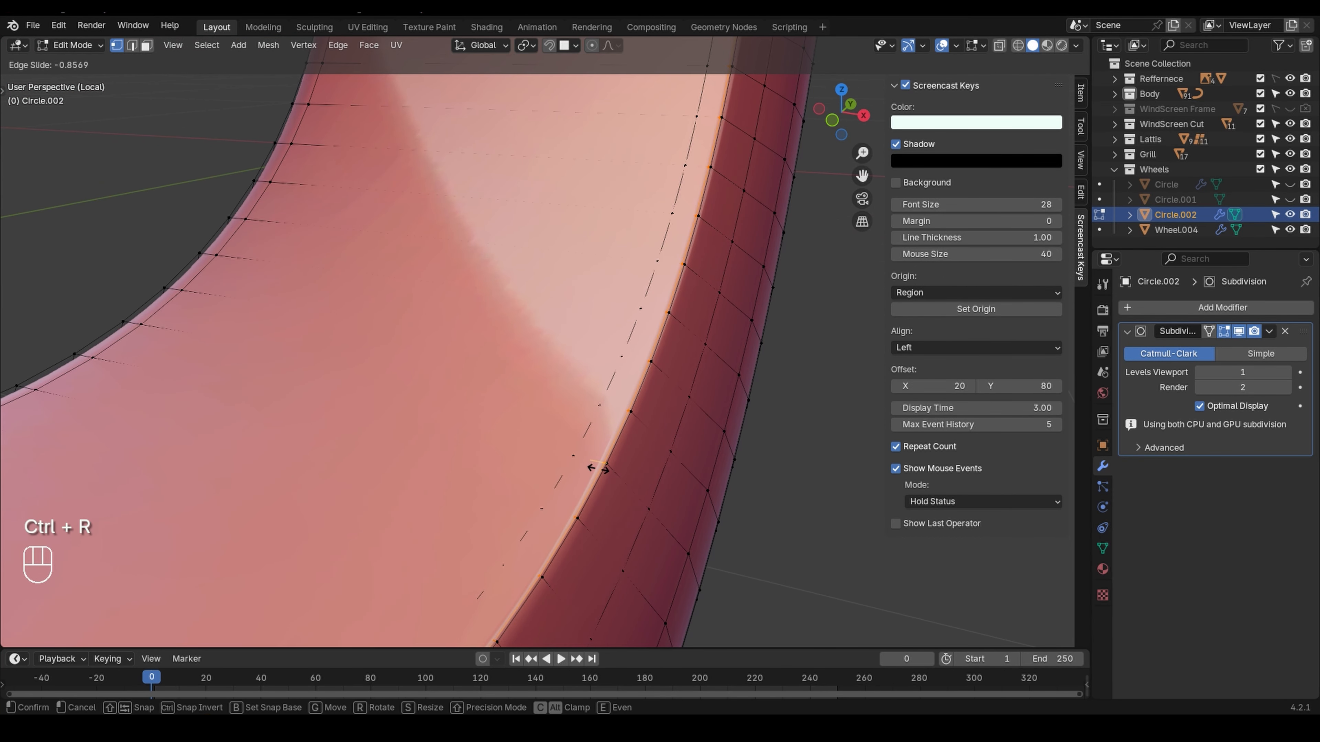
{"action": "left_click", "coordinate": [598, 468]}
{"action": "middle_click_drag", "start_coordinate": [597, 469], "coordinate": [727, 515], "text": "shift"}
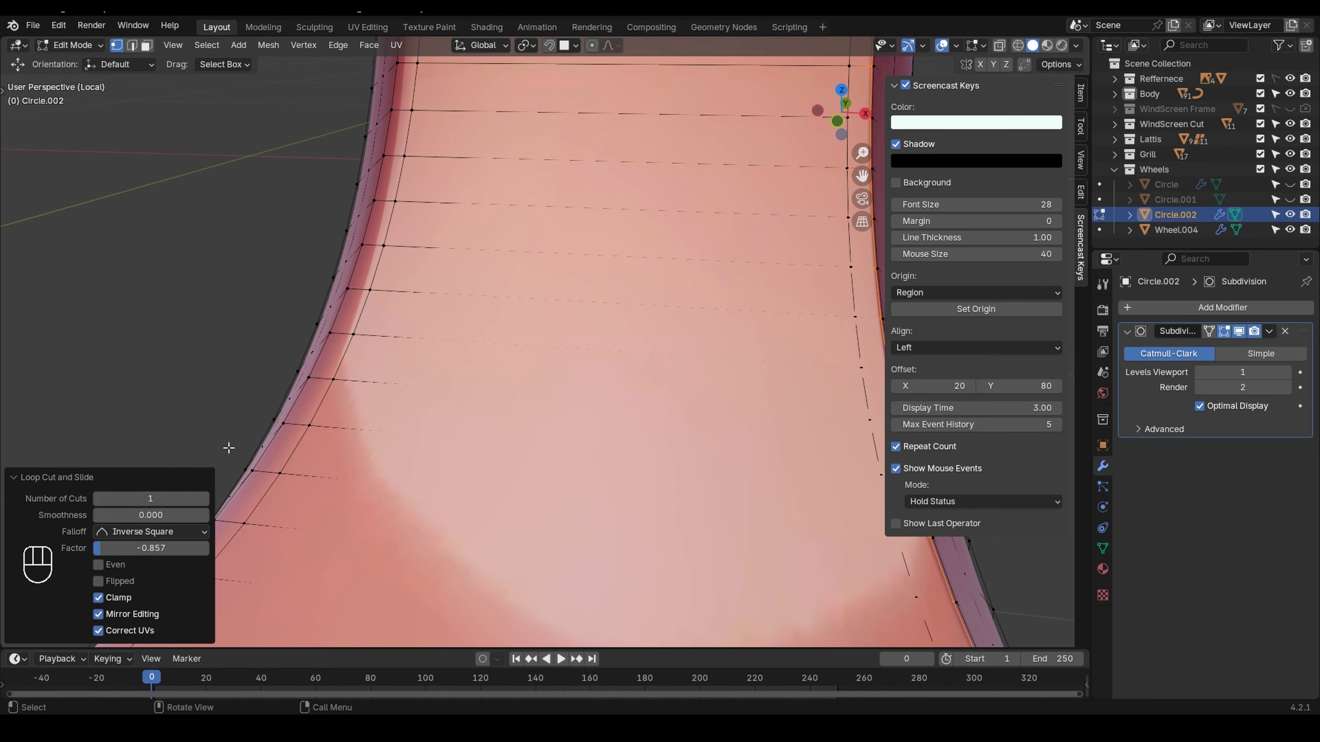
- Cut a matching support loop beside the opposite edge of the tire's inner surface, slid to a factor of about -0.807
{"action": "key", "text": "ctrl+r"}
{"action": "left_click", "coordinate": [289, 422]}
{"action": "left_click", "coordinate": [284, 420]}
{"action": "middle_click_drag", "start_coordinate": [468, 431], "coordinate": [430, 437]}
{"action": "scroll", "coordinate": [436, 431], "scroll_direction": "up", "scroll_amount": 5}
{"action": "scroll", "coordinate": [493, 440], "scroll_direction": "down", "scroll_amount": 5}
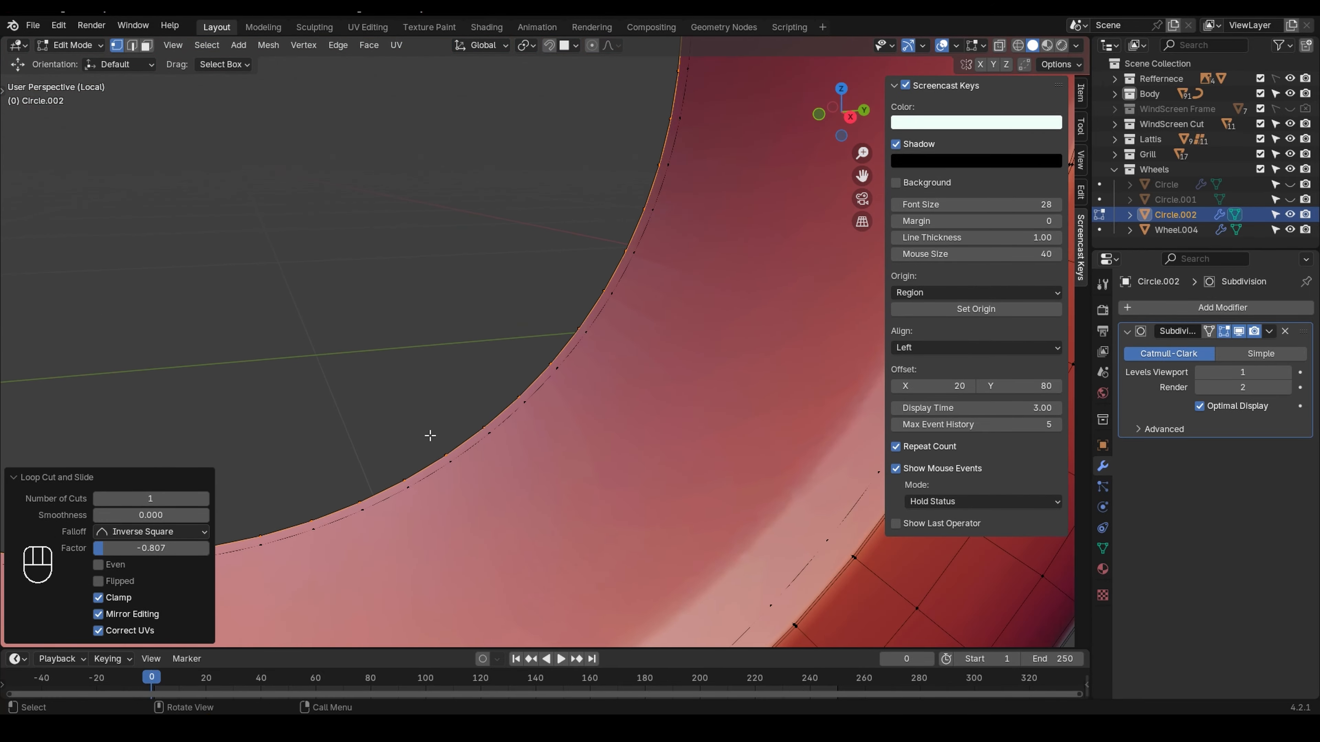
{"action": "scroll", "coordinate": [575, 454], "scroll_direction": "down", "scroll_amount": 5}
{"action": "middle_click_drag", "start_coordinate": [585, 477], "coordinate": [384, 466]}
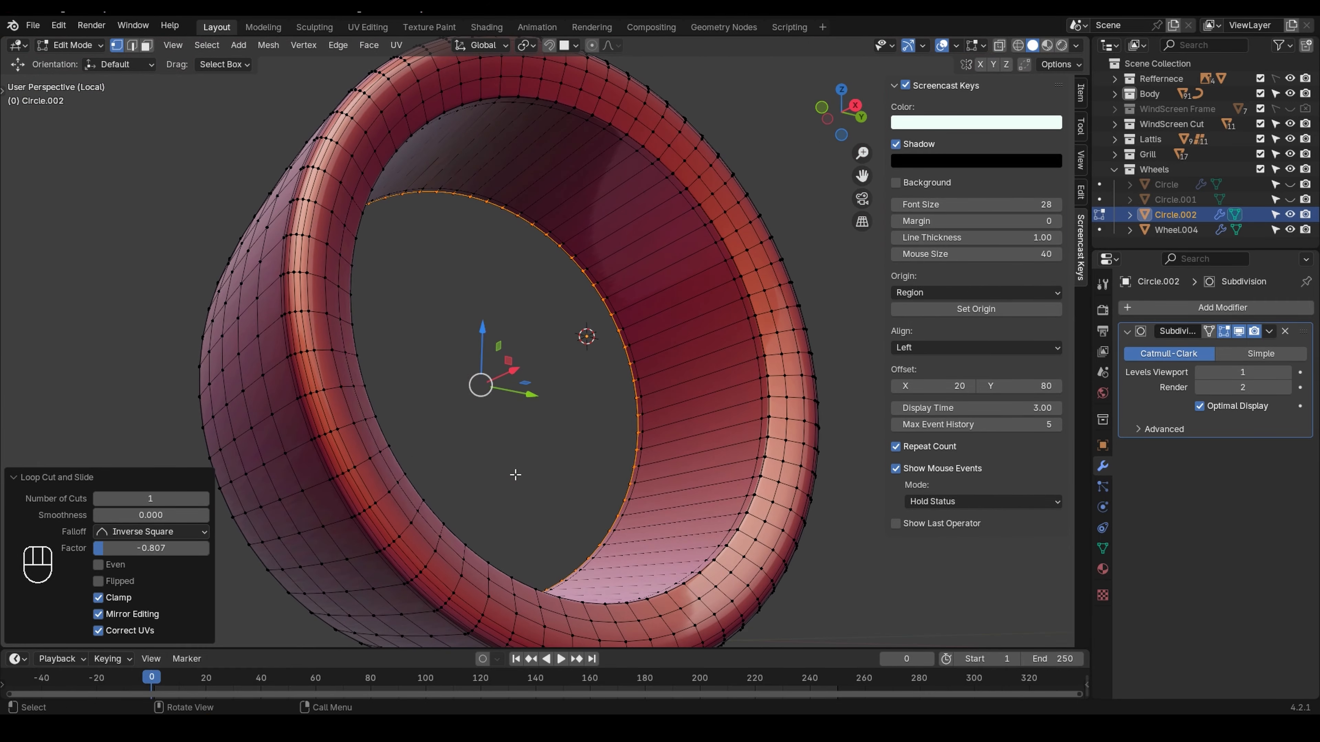
- Set the tire's Subdivision levels to 2 for the viewport and 3 for render
{"action": "key", "text": "Tab"}
{"action": "key", "text": "Tab"}
{"action": "key", "text": "Tab"}
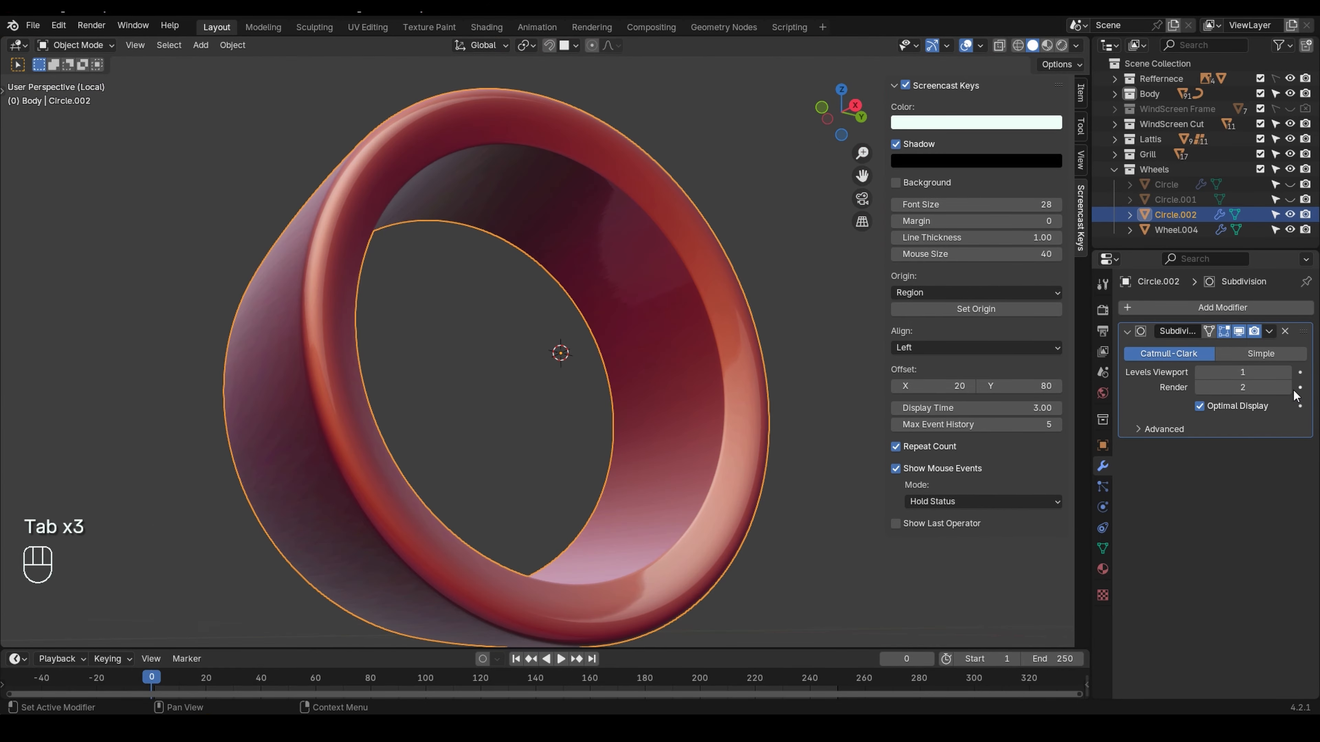
{"action": "middle_click_drag", "start_coordinate": [546, 405], "coordinate": [439, 451]}
{"action": "key", "text": "Tab"}
{"action": "key", "text": "a"}
{"action": "key", "text": "Tab"}
{"action": "middle_click_drag", "start_coordinate": [669, 443], "coordinate": [565, 377]}
- Select the four loops running around the middle of the tread and scale them uniformly in the right orthographic view
{"action": "key", "text": "Tab"}
{"action": "left_click", "coordinate": [696, 428]}
{"action": "scroll", "coordinate": [528, 429], "scroll_direction": "up", "scroll_amount": 1}
{"action": "left_click", "coordinate": [528, 430]}
{"action": "middle_click_drag", "start_coordinate": [564, 460], "coordinate": [559, 424]}
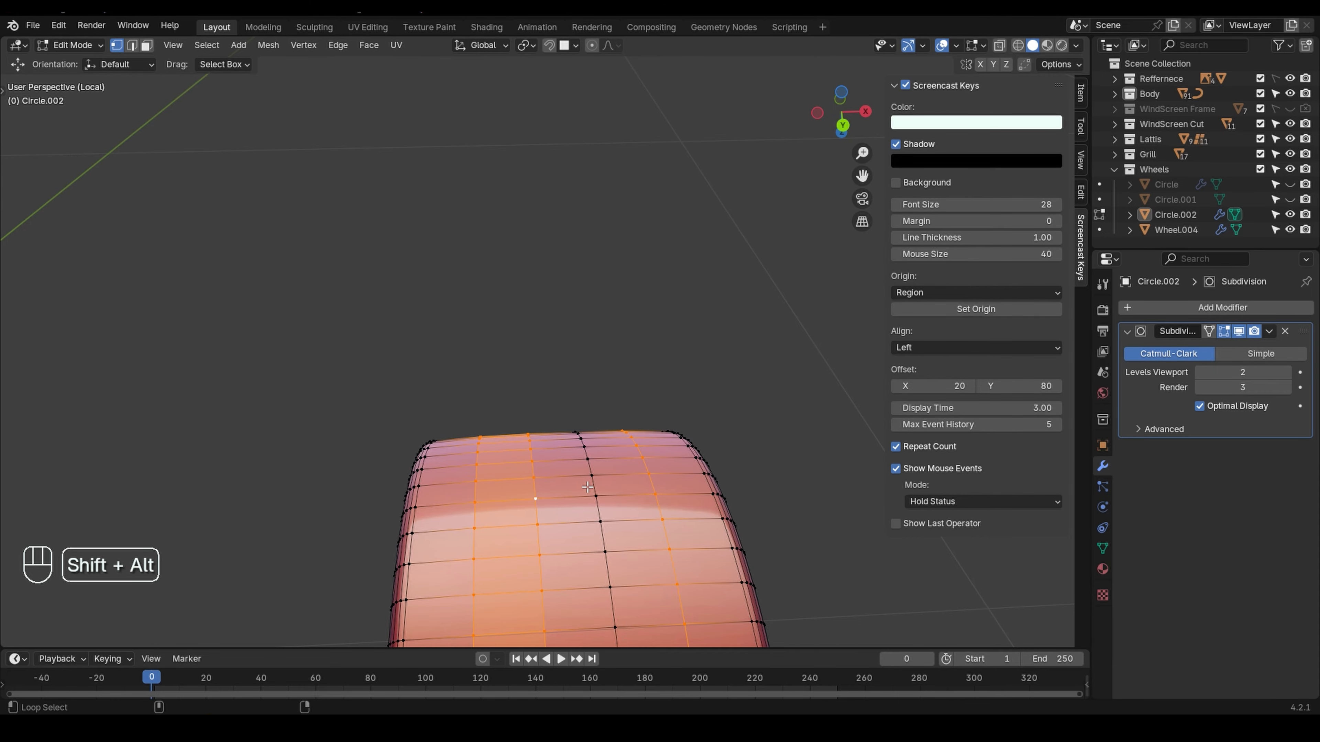
{"action": "middle_click_drag", "start_coordinate": [627, 502], "coordinate": [565, 393], "text": "shift"}
{"action": "key", "text": "grave"}
{"action": "left_click", "coordinate": [662, 523]}
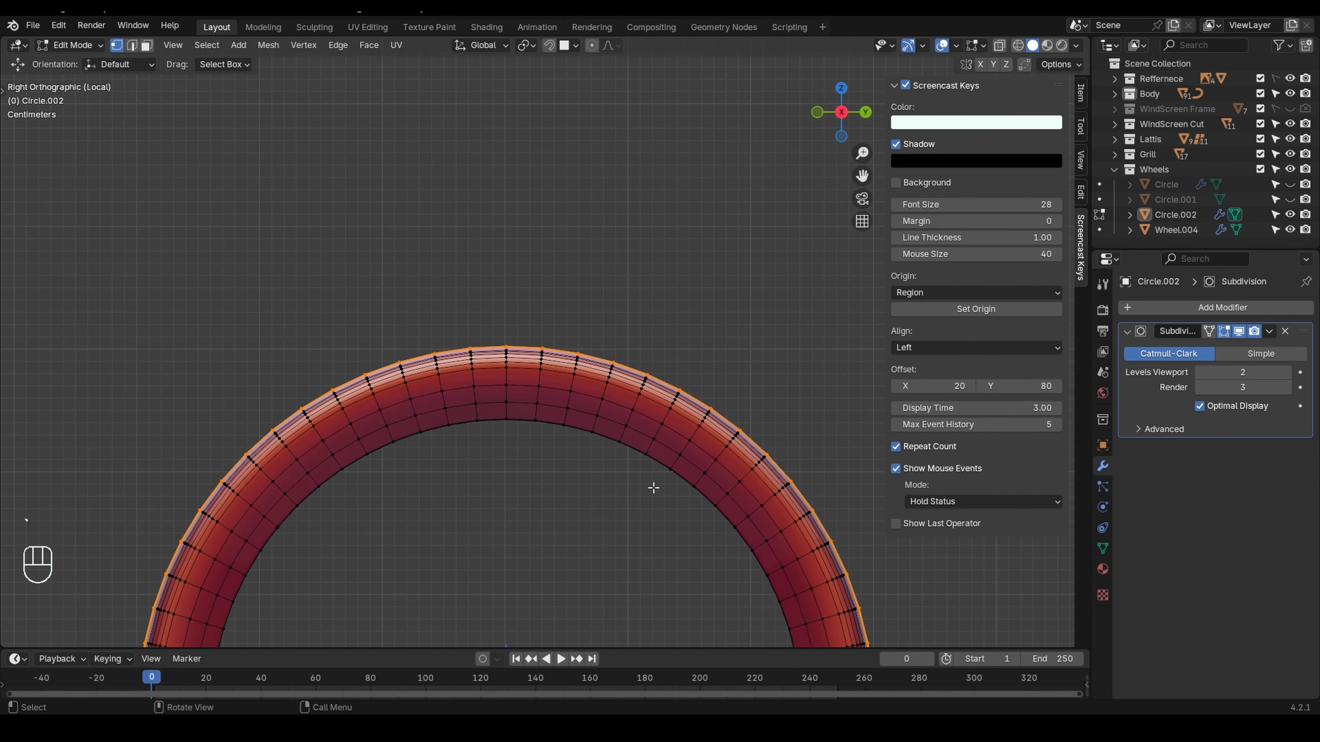
{"action": "scroll", "coordinate": [651, 486], "scroll_direction": "down", "scroll_amount": 2}
{"action": "middle_click_drag", "start_coordinate": [602, 468], "coordinate": [599, 370], "text": "shift"}
{"action": "key", "text": "s"}
{"action": "left_click", "coordinate": [643, 515]}
- Leave edit mode and exit the tire's isolated view to show it with the rest of the car
{"action": "middle_click_drag", "start_coordinate": [442, 525], "coordinate": [563, 507]}
{"action": "key", "text": "Tab"}
{"action": "middle_click_drag", "start_coordinate": [489, 486], "coordinate": [358, 579]}
{"action": "key", "text": "KP_Divide"}
{"action": "scroll", "coordinate": [219, 517], "scroll_direction": "down", "scroll_amount": 5}
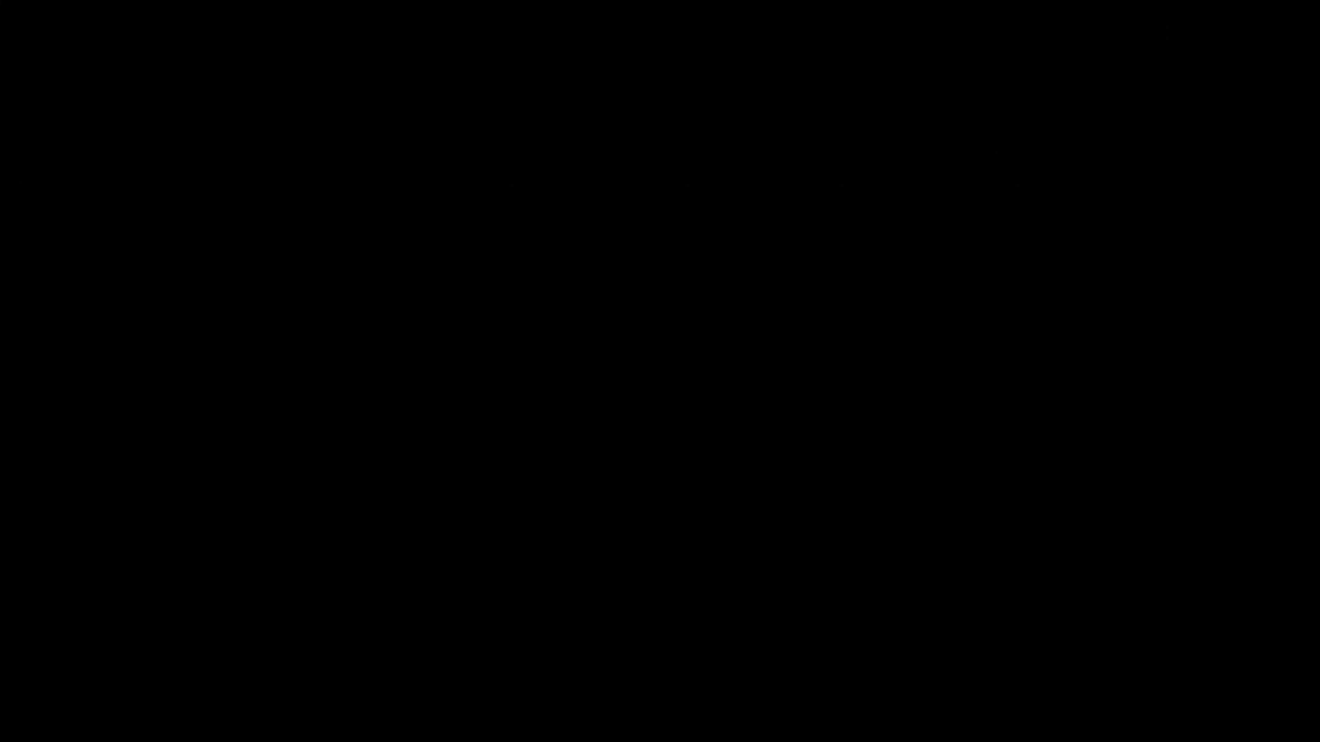